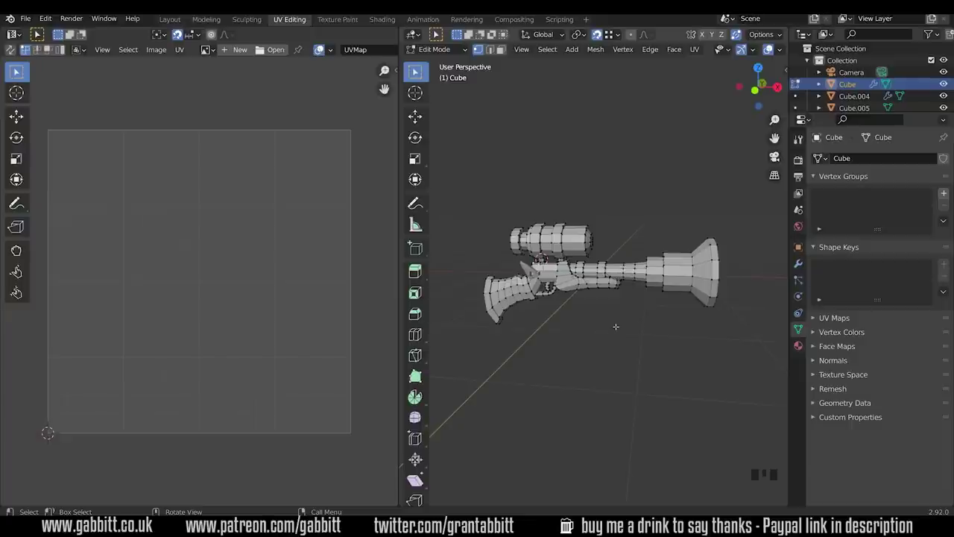
Step: Examine the gun model from behind, the front and the side to plan where its seams go
{"action": "middle_click_drag", "start_coordinate": [553, 297], "coordinate": [501, 327]}
{"action": "scroll", "coordinate": [653, 305], "scroll_direction": "up", "scroll_amount": 3}
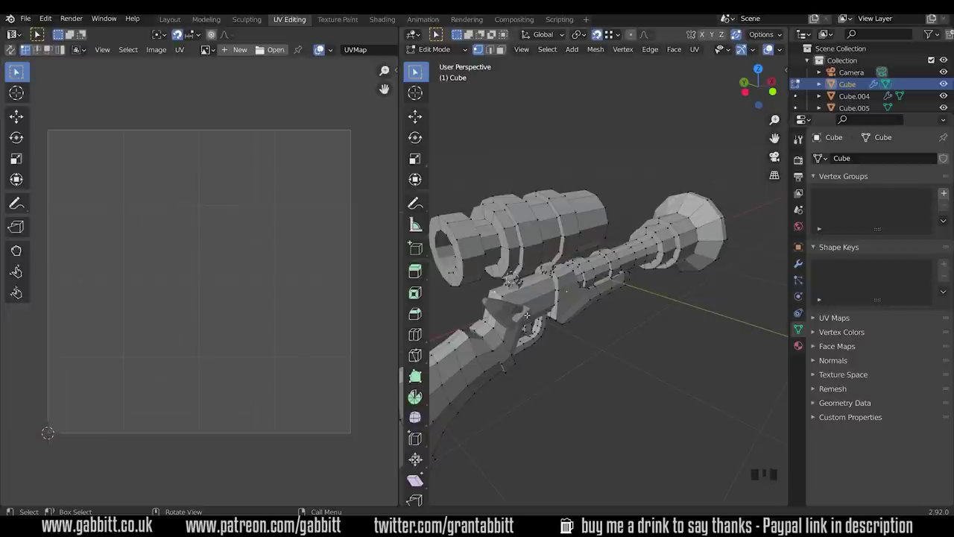
{"action": "middle_click_drag", "start_coordinate": [521, 307], "coordinate": [646, 355]}
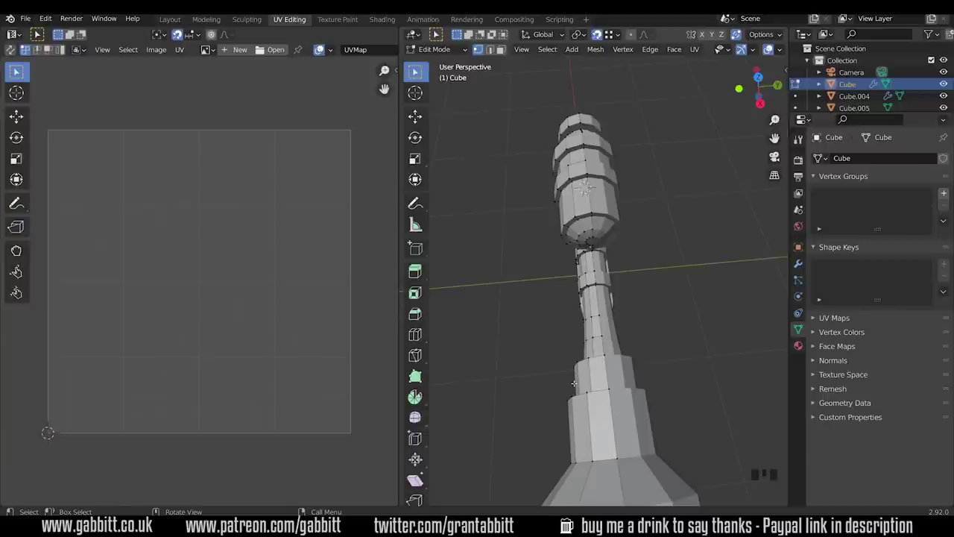
{"action": "middle_click_drag", "start_coordinate": [602, 248], "coordinate": [641, 325]}
{"action": "scroll", "coordinate": [642, 345], "scroll_direction": "up", "scroll_amount": 2}
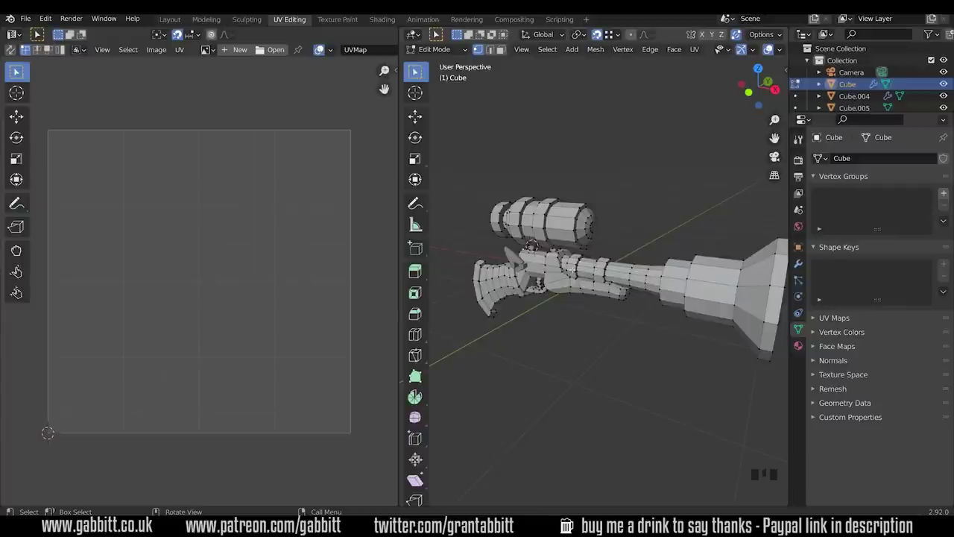
{"action": "scroll", "coordinate": [577, 272], "scroll_direction": "up", "scroll_amount": 6}
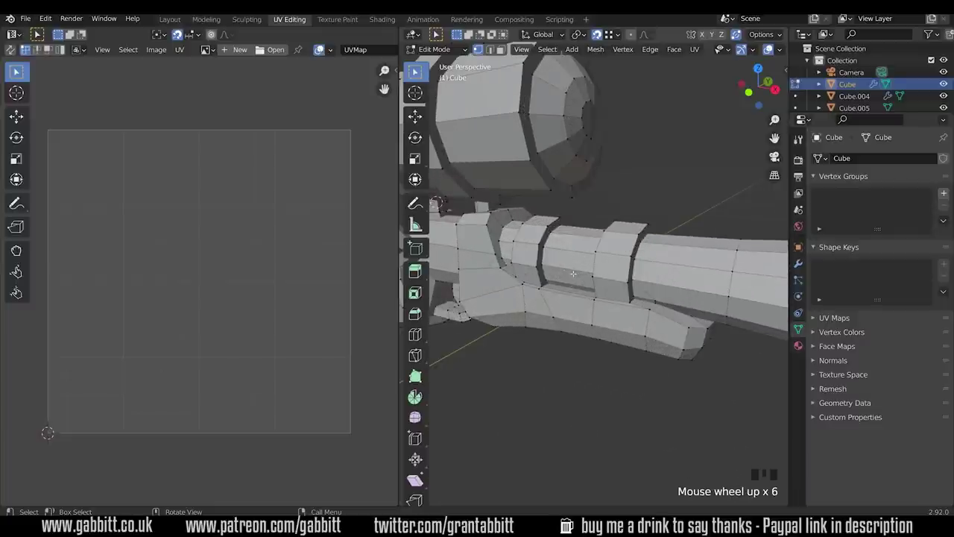
Step: In edge selection mode, mark a seam along the edges where the barrel meets the stock, from the rear rim forward past both bands
{"action": "middle_click_drag", "start_coordinate": [573, 274], "coordinate": [542, 257]}
{"action": "key", "text": "2"}
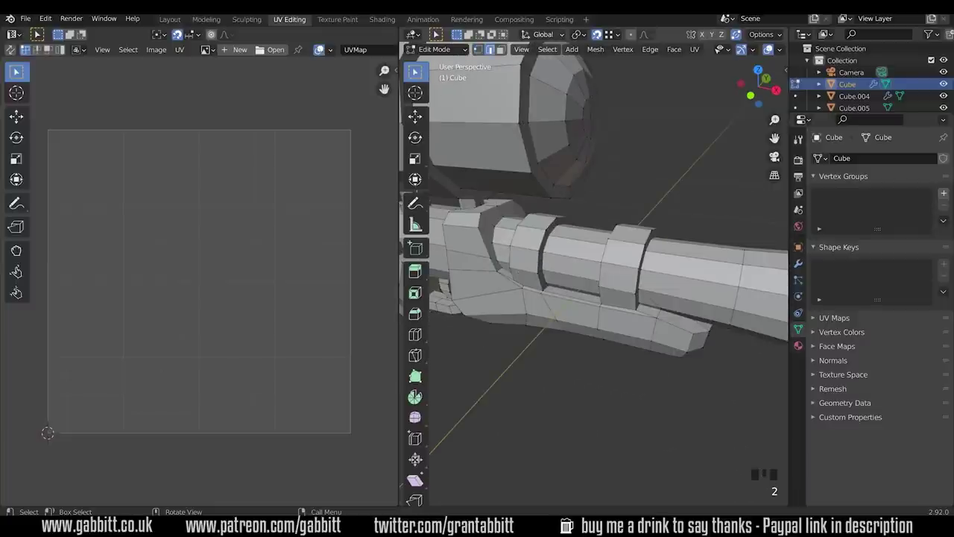
{"action": "key", "text": "alt"}
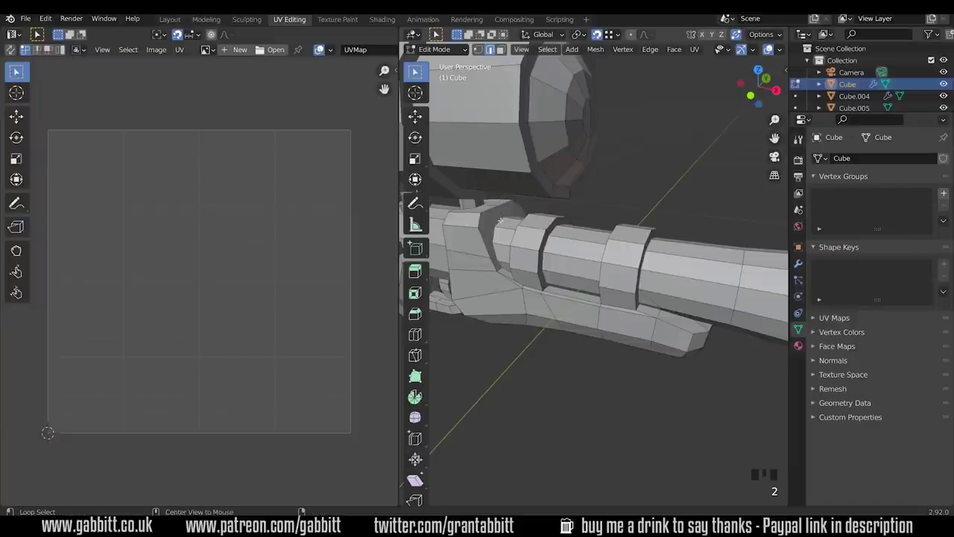
{"action": "left_click", "coordinate": [499, 221], "text": "alt"}
{"action": "scroll", "coordinate": [498, 221], "scroll_direction": "up", "scroll_amount": 4}
{"action": "middle_click_drag", "start_coordinate": [499, 221], "coordinate": [494, 197], "text": "shift"}
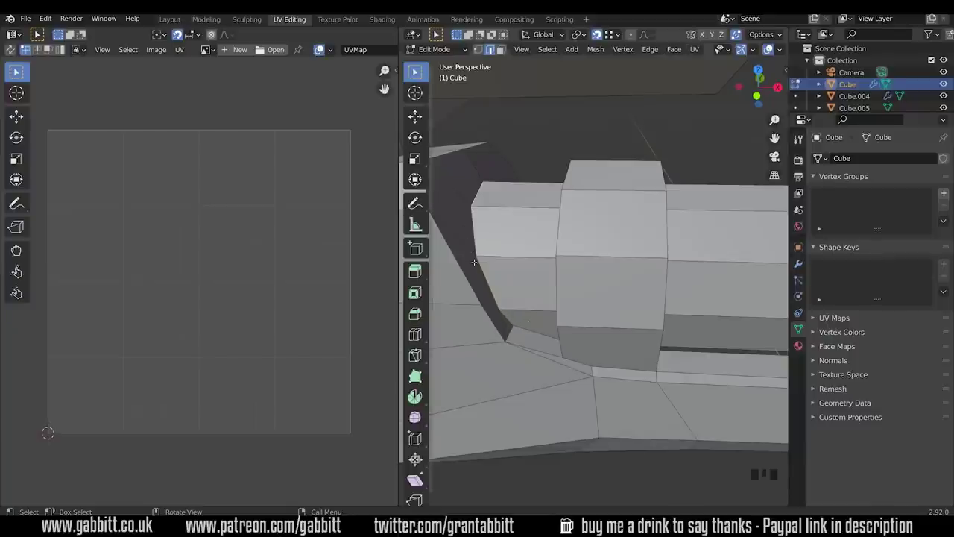
{"action": "middle_click_drag", "start_coordinate": [540, 342], "coordinate": [581, 330]}
{"action": "left_click", "coordinate": [554, 336], "text": "alt+shift"}
{"action": "left_click", "coordinate": [659, 357], "text": "alt+shift"}
{"action": "left_click", "coordinate": [650, 342], "text": "alt+shift"}
{"action": "scroll", "coordinate": [642, 335], "scroll_direction": "down", "scroll_amount": 2}
{"action": "left_click", "coordinate": [589, 343], "text": "alt+shift"}
{"action": "left_click", "coordinate": [589, 343], "text": "alt+shift"}
{"action": "left_click", "coordinate": [577, 341], "text": "alt+shift"}
{"action": "left_click", "coordinate": [577, 340], "text": "alt+shift"}
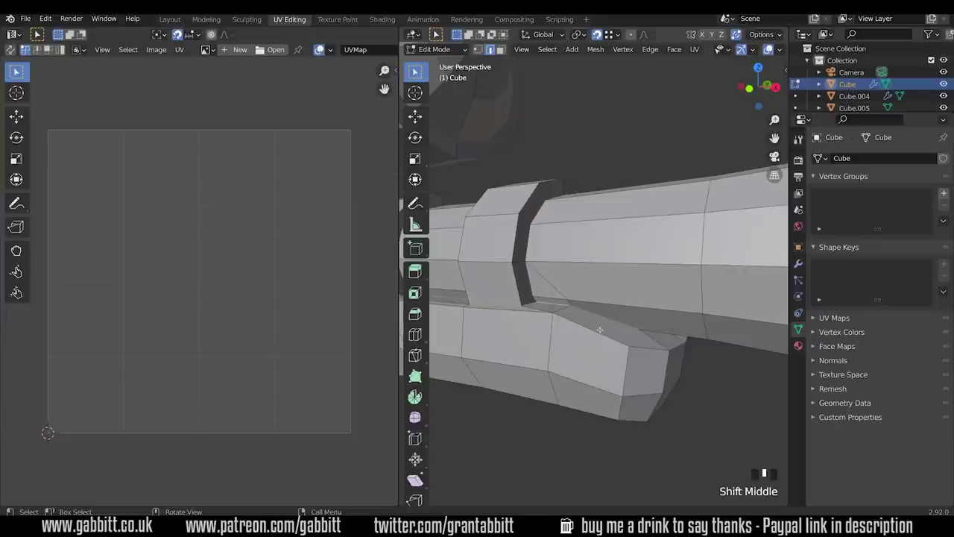
{"action": "key", "text": "ctrl+e"}
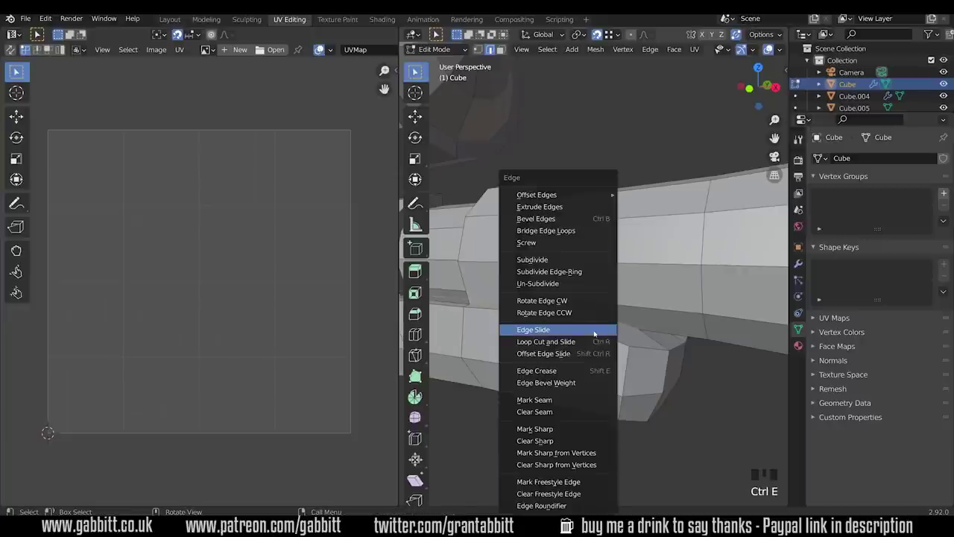
{"action": "left_click", "coordinate": [653, 52]}
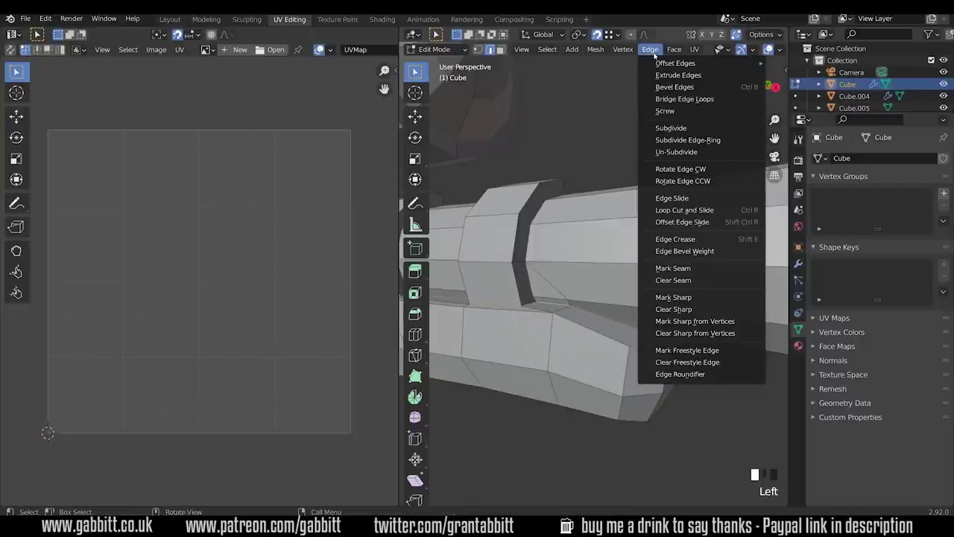
{"action": "mouse_move", "coordinate": [653, 59]}
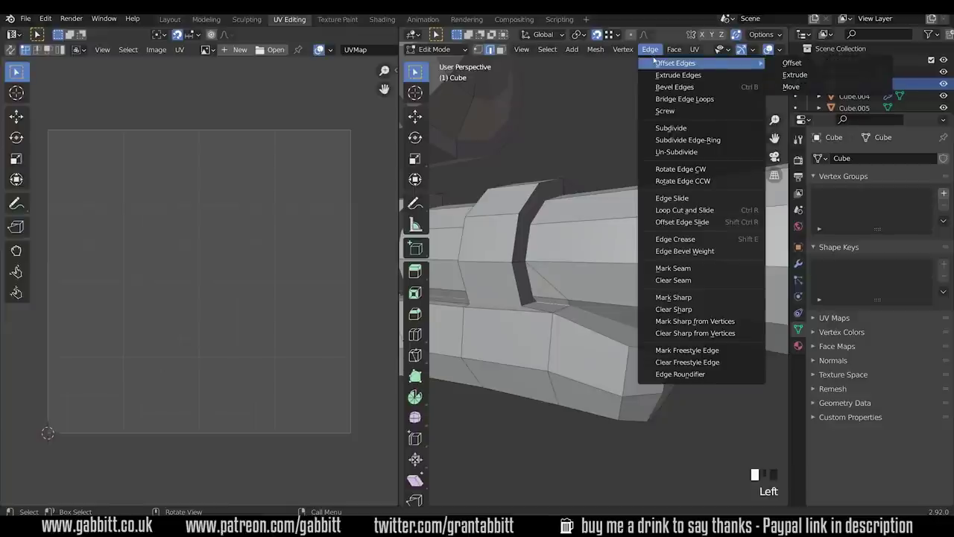
{"action": "left_click", "coordinate": [681, 268]}
Step: Mark the edge loops where the two raised bands meet the barrel as seams
{"action": "middle_click_drag", "start_coordinate": [682, 268], "coordinate": [611, 246]}
{"action": "scroll", "coordinate": [462, 343], "scroll_direction": "down", "scroll_amount": 2}
{"action": "left_click", "coordinate": [602, 257], "text": "alt"}
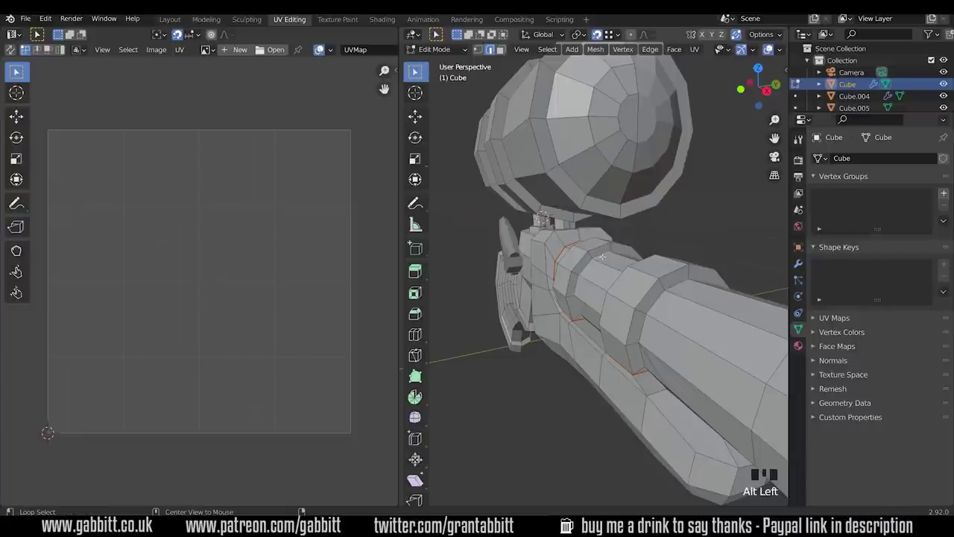
{"action": "middle_click_drag", "start_coordinate": [657, 306], "coordinate": [572, 274]}
{"action": "left_click", "coordinate": [667, 304], "text": "alt+shift"}
{"action": "left_click", "coordinate": [676, 287], "text": "alt+shift"}
{"action": "left_click", "coordinate": [572, 273], "text": "alt+shift"}
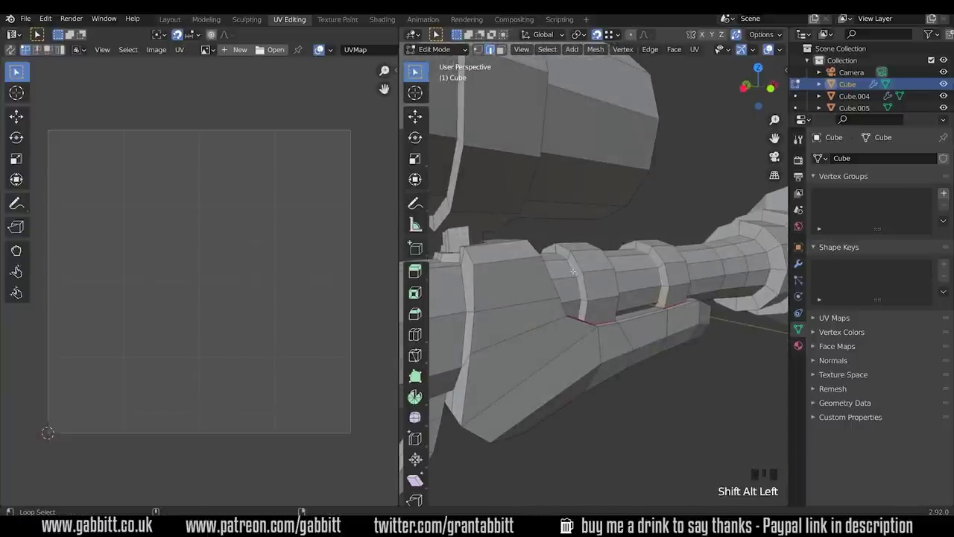
{"action": "key", "text": "ctrl+e"}
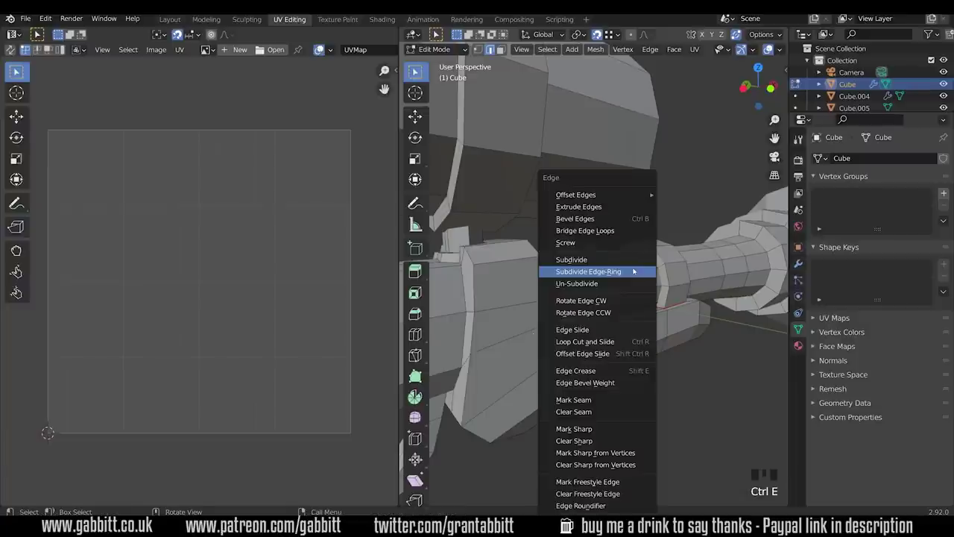
{"action": "left_click", "coordinate": [601, 400]}
Step: Mark a single lengthwise edge on the front barrel band as a seam and clear that seam again
{"action": "middle_click_drag", "start_coordinate": [656, 388], "coordinate": [706, 310]}
{"action": "left_click", "coordinate": [706, 308]}
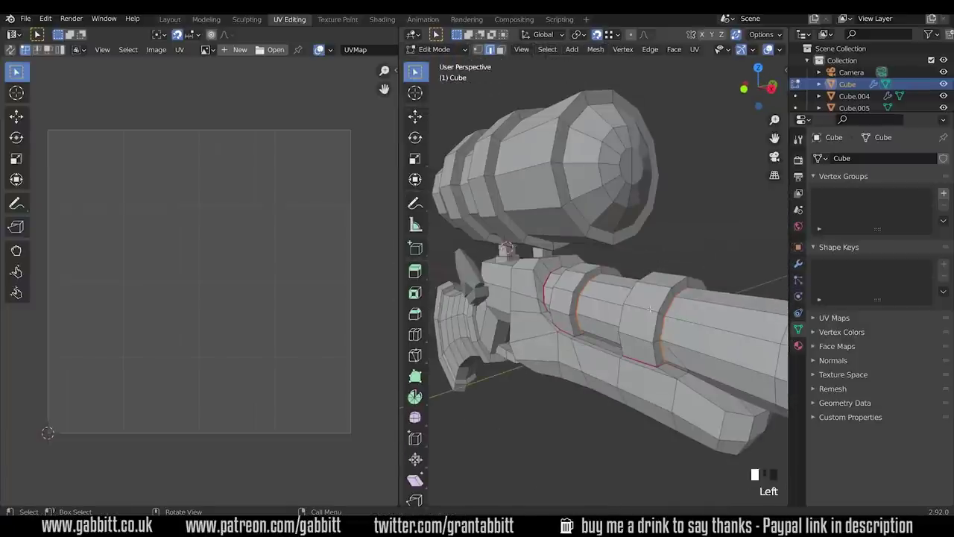
{"action": "key", "text": "ctrl+e"}
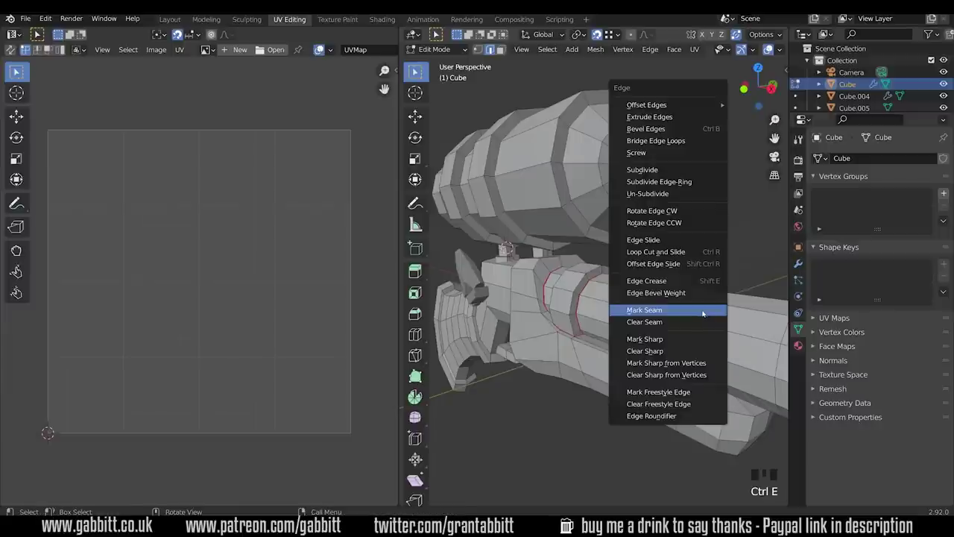
{"action": "left_click", "coordinate": [703, 312]}
{"action": "middle_click_drag", "start_coordinate": [703, 312], "coordinate": [657, 314]}
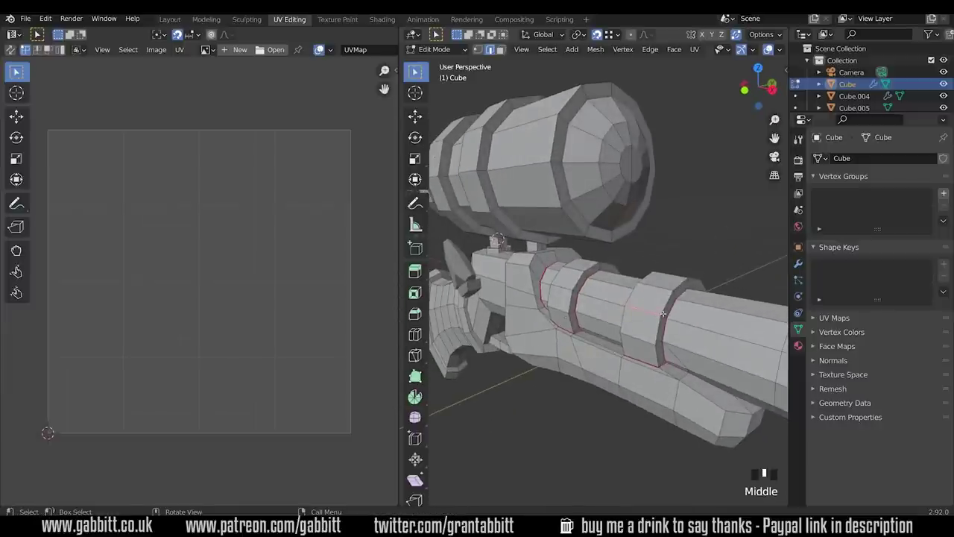
{"action": "key", "text": "ctrl+e"}
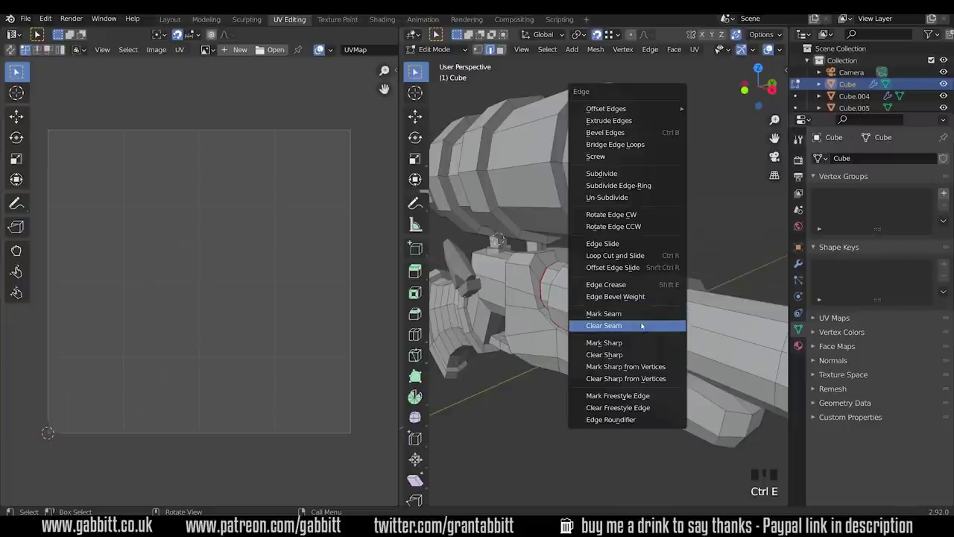
{"action": "left_click", "coordinate": [642, 325]}
Step: Mark seams on the two edge loops where the barrel steps up to its wider sections before the muzzle
{"action": "middle_click_drag", "start_coordinate": [648, 307], "coordinate": [613, 333]}
{"action": "left_click", "coordinate": [730, 389], "text": "alt"}
{"action": "middle_click_drag", "start_coordinate": [730, 389], "coordinate": [660, 403], "text": "shift"}
{"action": "left_click", "coordinate": [679, 301], "text": "alt+shift"}
{"action": "key", "text": "ctrl+e"}
{"action": "left_click", "coordinate": [645, 337]}
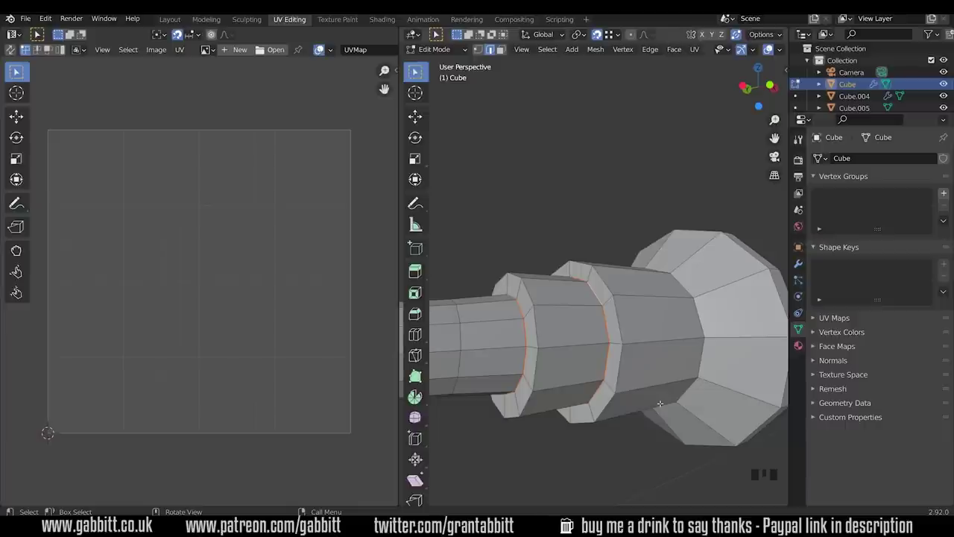
Step: Enlarge the 3D viewport by narrowing the UV editor to a slim strip
{"action": "middle_click_drag", "start_coordinate": [712, 401], "coordinate": [641, 328]}
{"action": "scroll", "coordinate": [641, 328], "scroll_direction": "up", "scroll_amount": 3}
{"action": "middle_click_drag", "start_coordinate": [671, 284], "coordinate": [671, 246]}
{"action": "left_click_drag", "start_coordinate": [401, 273], "coordinate": [226, 273]}
Step: Mark seams on the edges around the base of the small mount block beneath the scope
{"action": "scroll", "coordinate": [627, 264], "scroll_direction": "down", "scroll_amount": 4}
{"action": "middle_click_drag", "start_coordinate": [596, 269], "coordinate": [483, 225]}
{"action": "left_click", "coordinate": [386, 279], "text": "alt+shift"}
{"action": "scroll", "coordinate": [545, 319], "scroll_direction": "up", "scroll_amount": 5}
{"action": "key", "text": "ctrl+z"}
{"action": "left_click", "coordinate": [628, 273], "text": "alt+shift"}
{"action": "left_click", "coordinate": [627, 272], "text": "ctrl"}
{"action": "key", "text": "ctrl+e"}
{"action": "left_click", "coordinate": [627, 246]}
{"action": "left_click", "coordinate": [637, 142], "text": "shift"}
{"action": "key", "text": "ctrl+e"}
{"action": "middle_click_drag", "start_coordinate": [492, 285], "coordinate": [480, 244]}
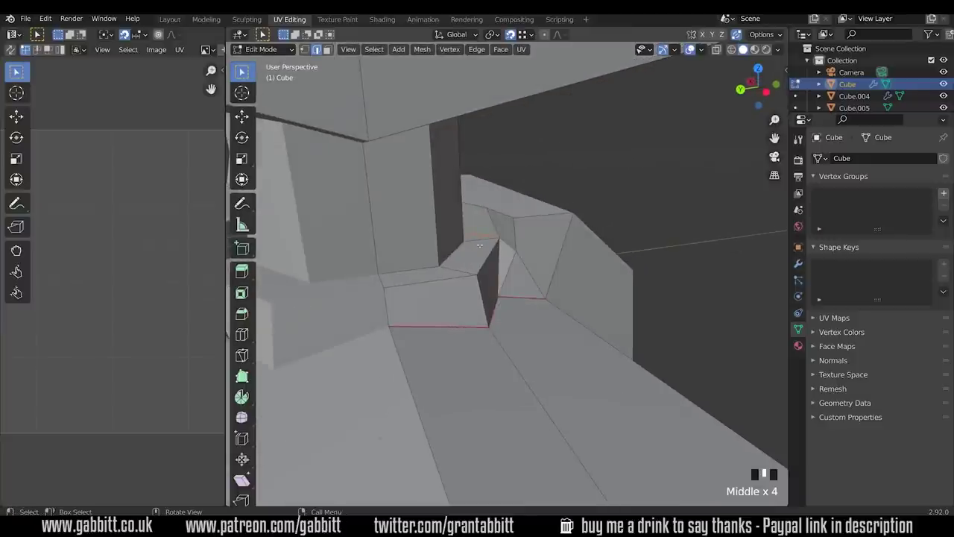
{"action": "middle_click_drag", "start_coordinate": [575, 327], "coordinate": [555, 360]}
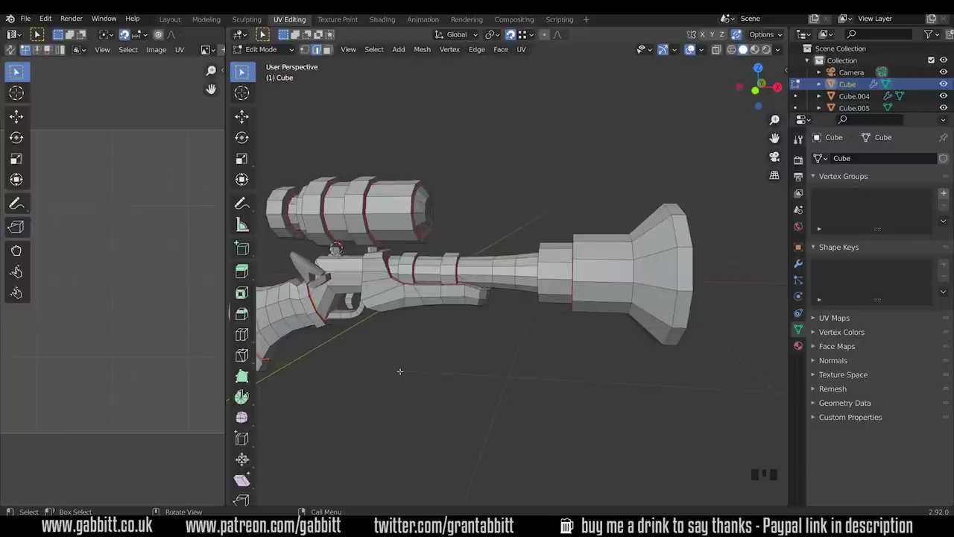
Step: Return to Object Mode, show the transform values and apply the scale of the main gun object
{"action": "key", "text": "Tab"}
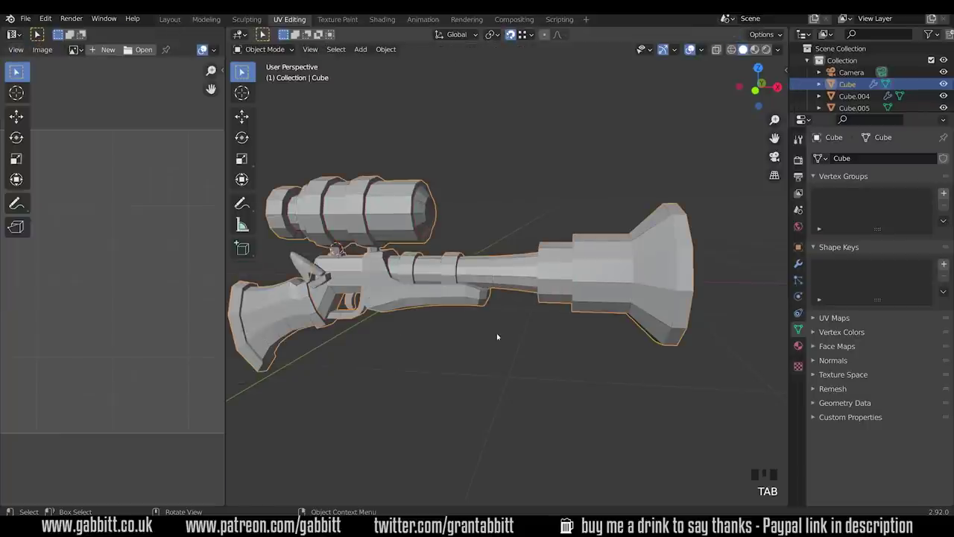
{"action": "scroll", "coordinate": [499, 333], "scroll_direction": "down", "scroll_amount": 1}
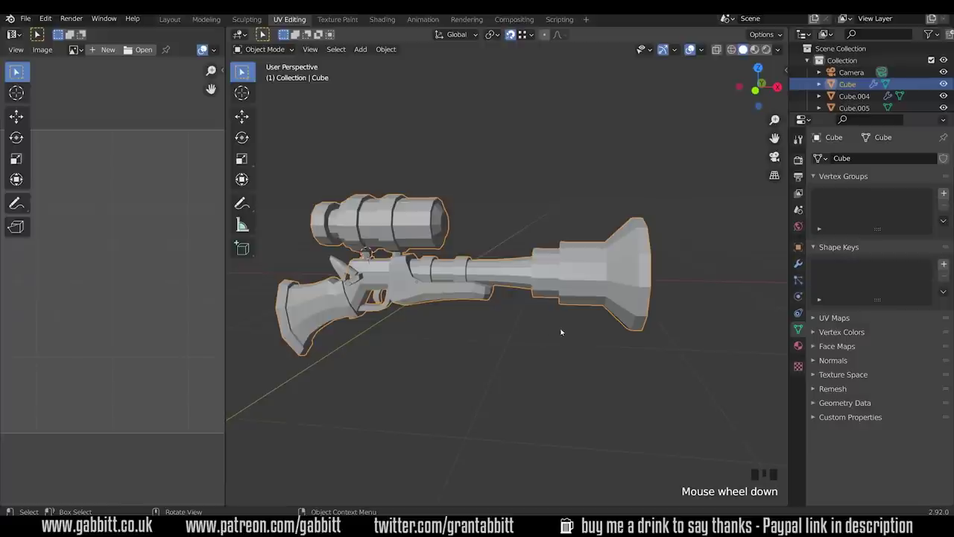
{"action": "left_click", "coordinate": [785, 69]}
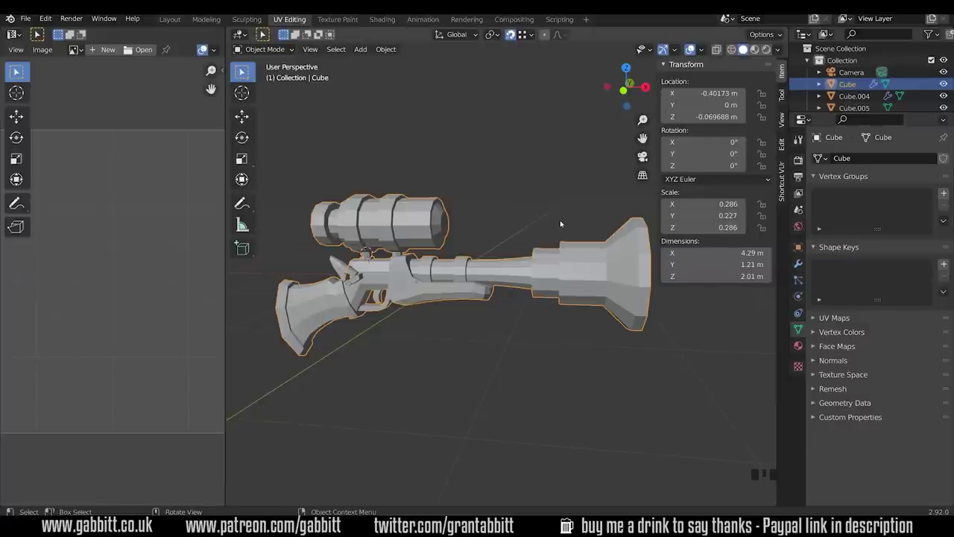
{"action": "key", "text": "ctrl+a"}
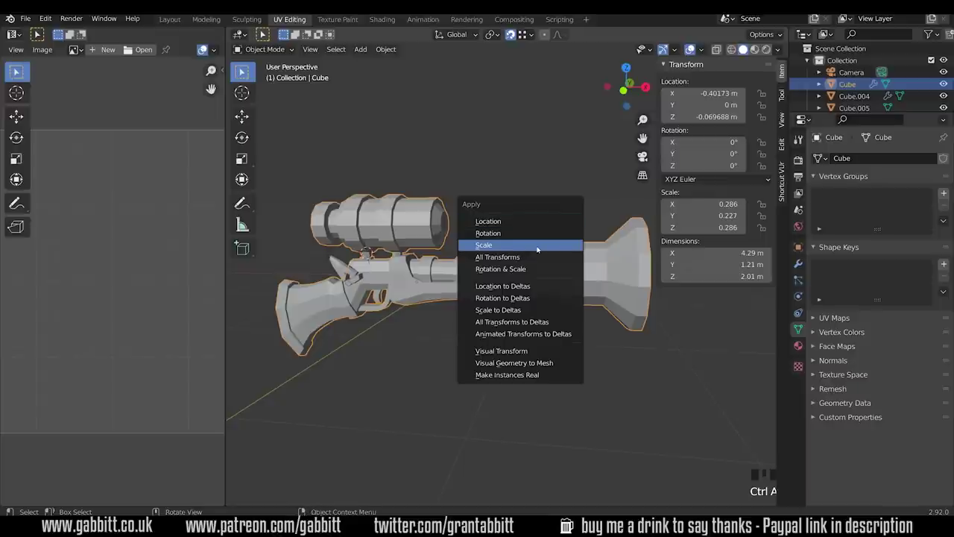
{"action": "left_click", "coordinate": [486, 245]}
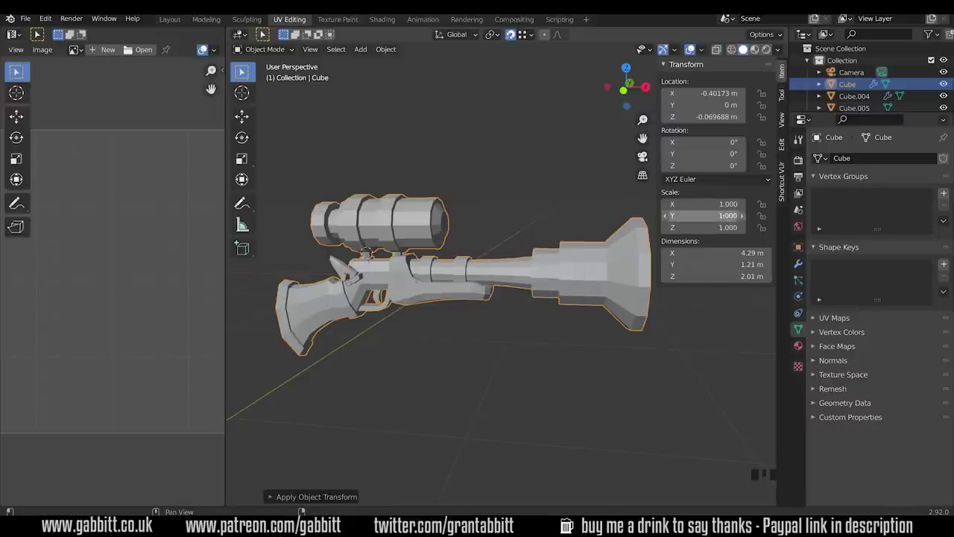
Step: Select the hammer and the small separate parts beside it, and apply their scale
{"action": "middle_click_drag", "start_coordinate": [366, 282], "coordinate": [447, 322], "text": "shift"}
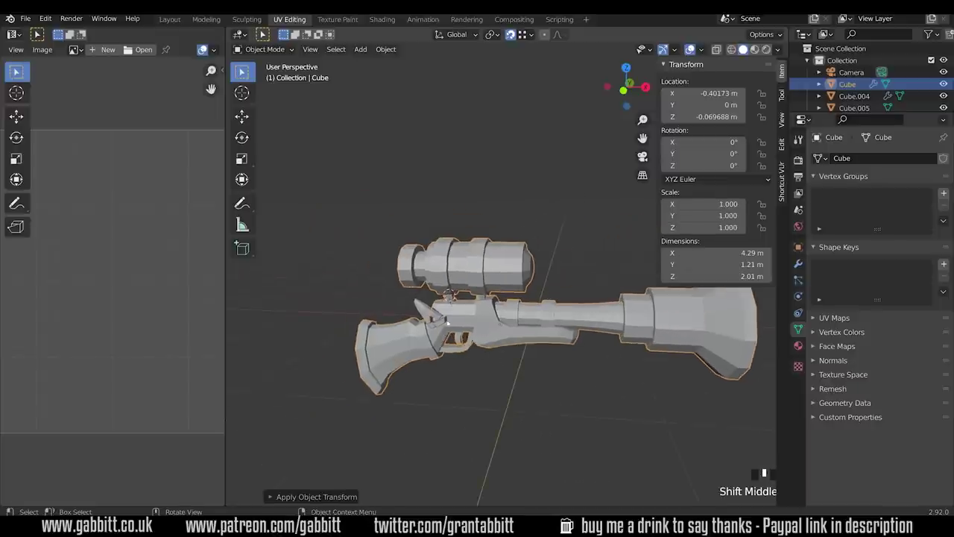
{"action": "left_click", "coordinate": [445, 322]}
{"action": "left_click", "coordinate": [445, 324], "text": "shift"}
{"action": "left_click", "coordinate": [436, 328], "text": "shift"}
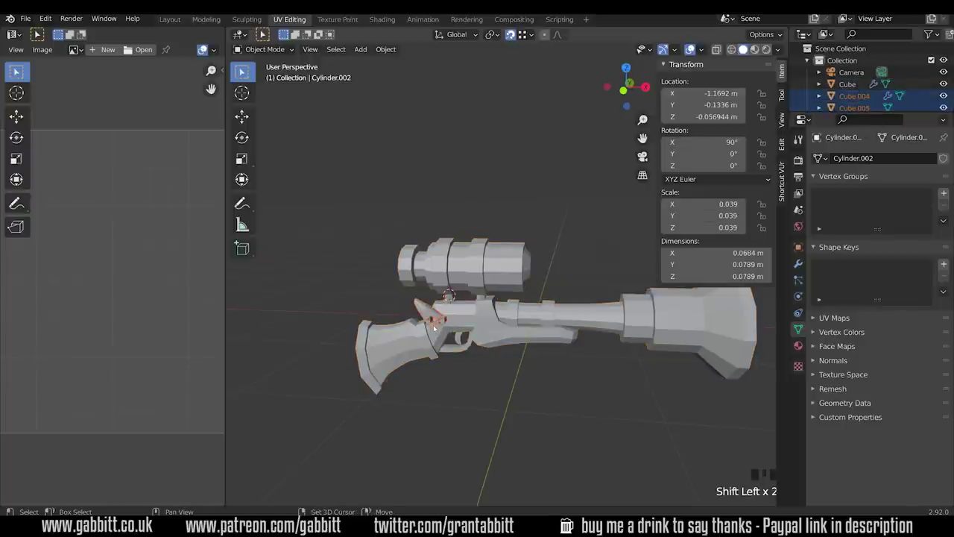
{"action": "key", "text": "ctrl+a"}
{"action": "left_click", "coordinate": [584, 214]}
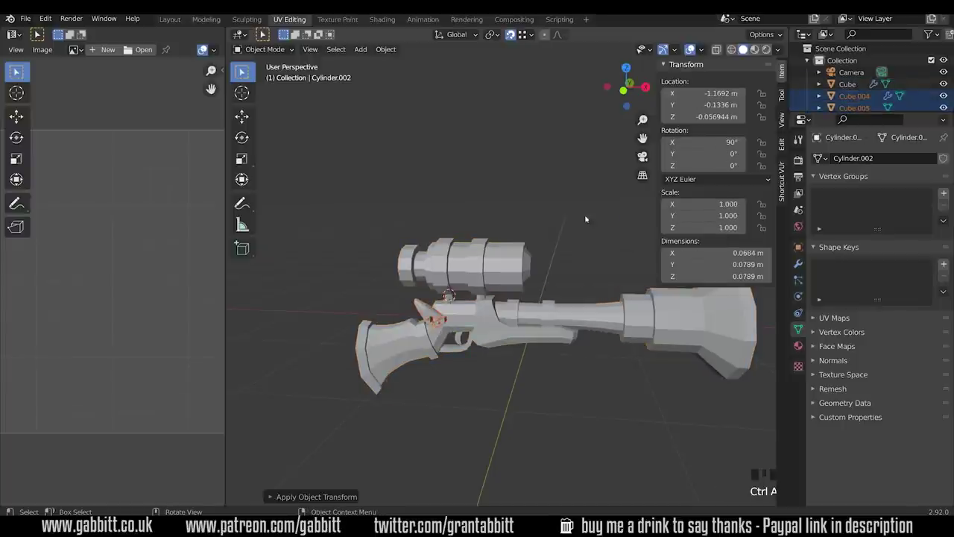
Step: Select all the gun's objects, enter Edit Mode on them together and select all their geometry
{"action": "middle_click_drag", "start_coordinate": [500, 373], "coordinate": [483, 362]}
{"action": "left_click_drag", "start_coordinate": [388, 199], "coordinate": [521, 411]}
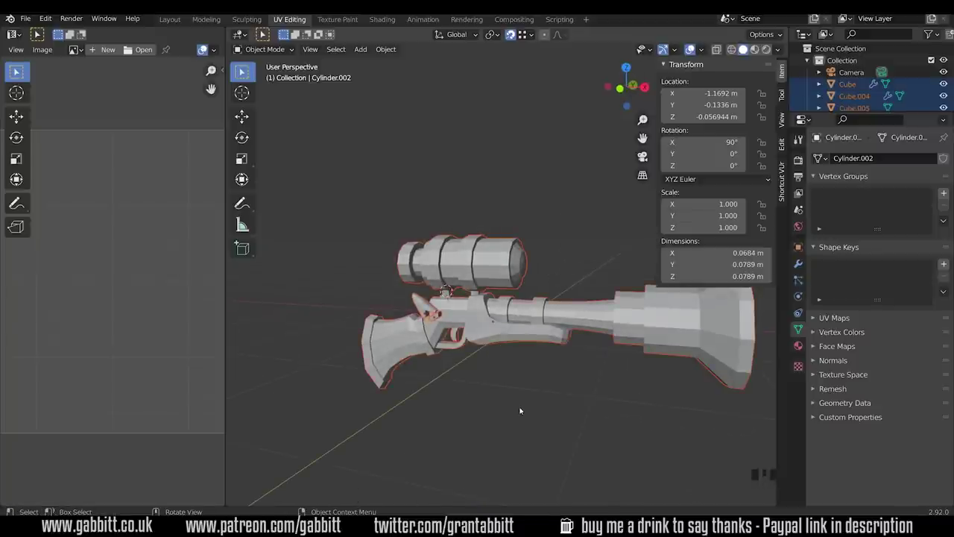
{"action": "middle_click_drag", "start_coordinate": [490, 348], "coordinate": [420, 241]}
{"action": "left_click", "coordinate": [420, 241]}
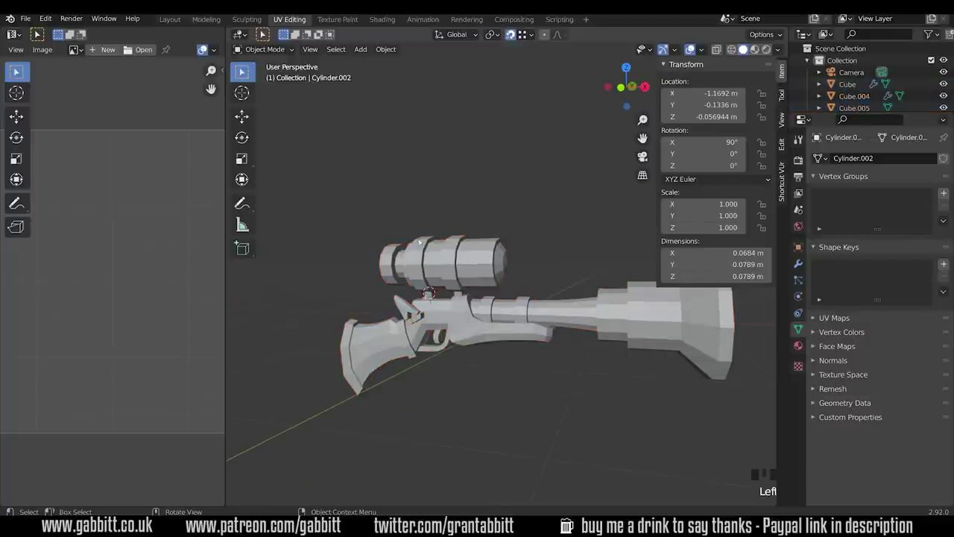
{"action": "left_click_drag", "start_coordinate": [362, 166], "coordinate": [549, 417]}
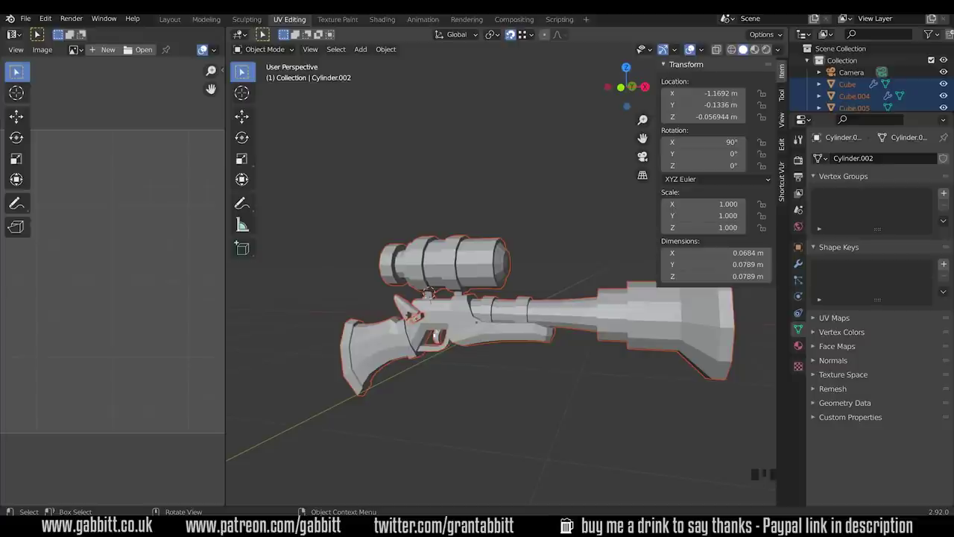
{"action": "key", "text": "Tab"}
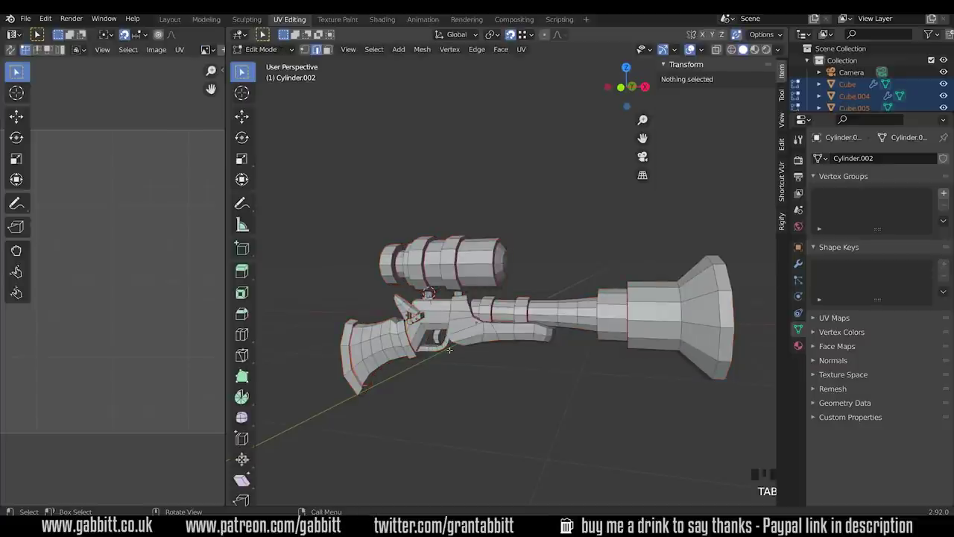
{"action": "key", "text": "a"}
Step: Widen the UV editor and hide the tool shelves in both the 3D viewport and the UV editor
{"action": "left_click_drag", "start_coordinate": [226, 312], "coordinate": [389, 311]}
{"action": "key", "text": "t"}
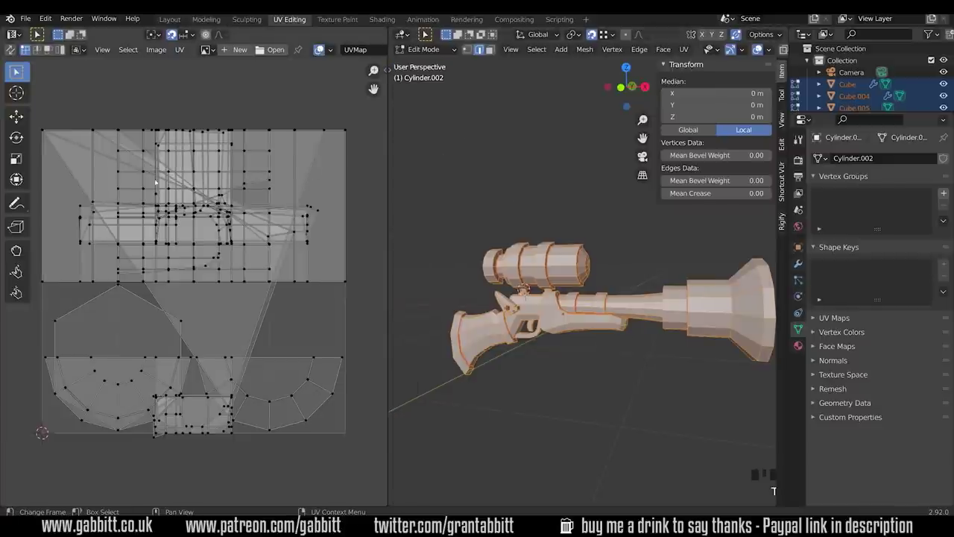
{"action": "key", "text": "t"}
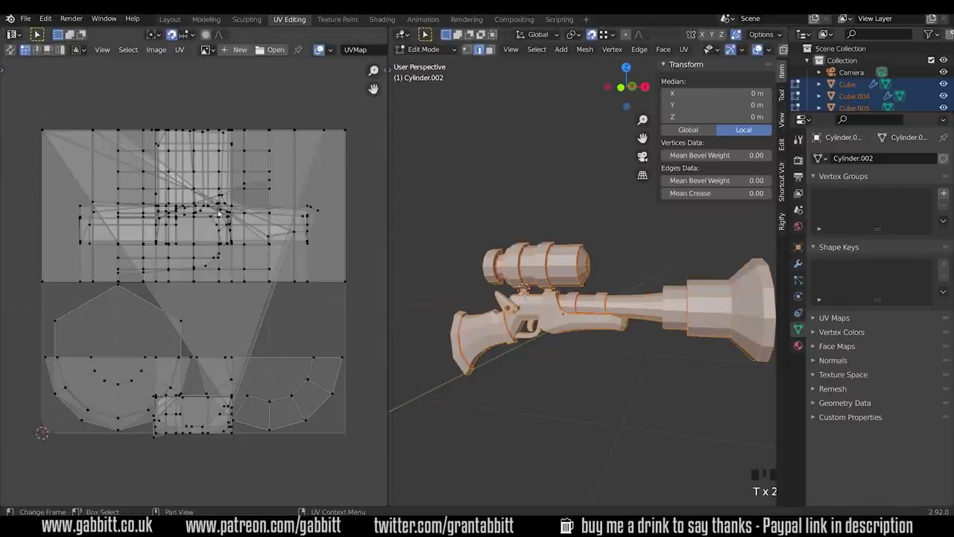
Step: Hide the 3D viewport's sidebar, then unwrap all the selected gun geometry along its seams and show the unwrap settings
{"action": "key", "text": "n"}
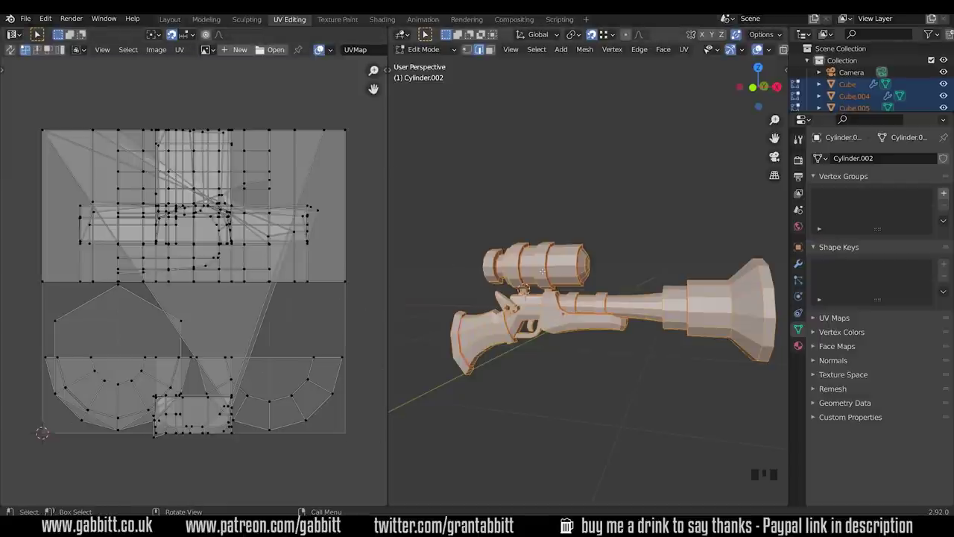
{"action": "key", "text": "u"}
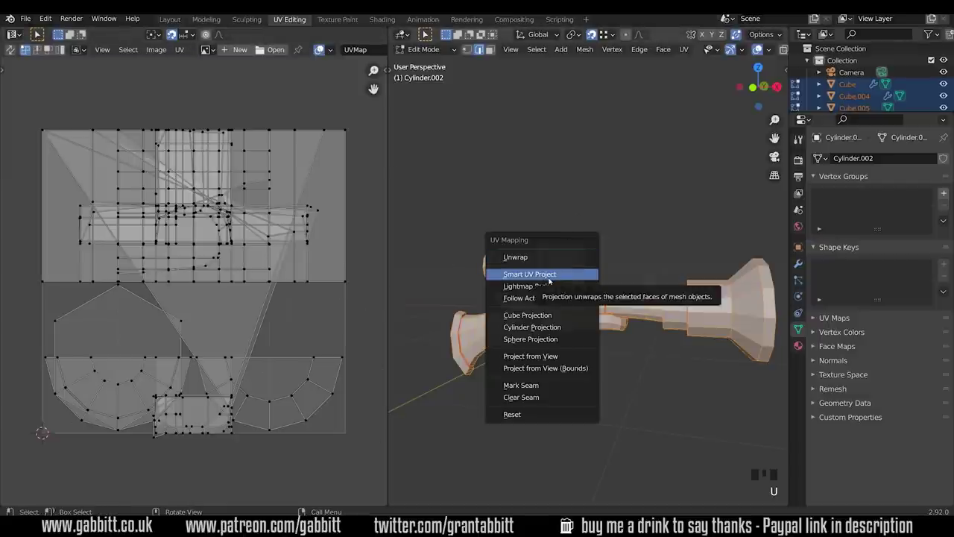
{"action": "left_click", "coordinate": [515, 259]}
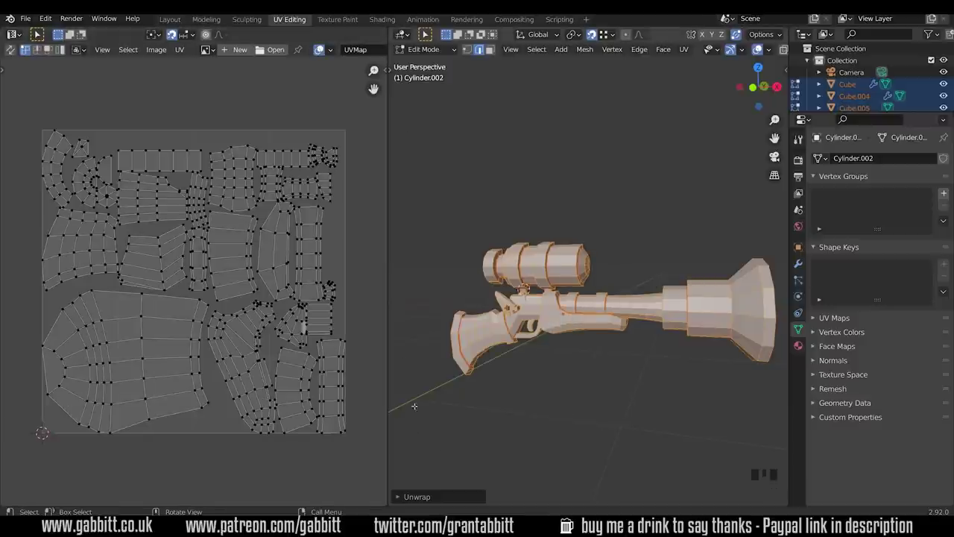
{"action": "left_click", "coordinate": [399, 497]}
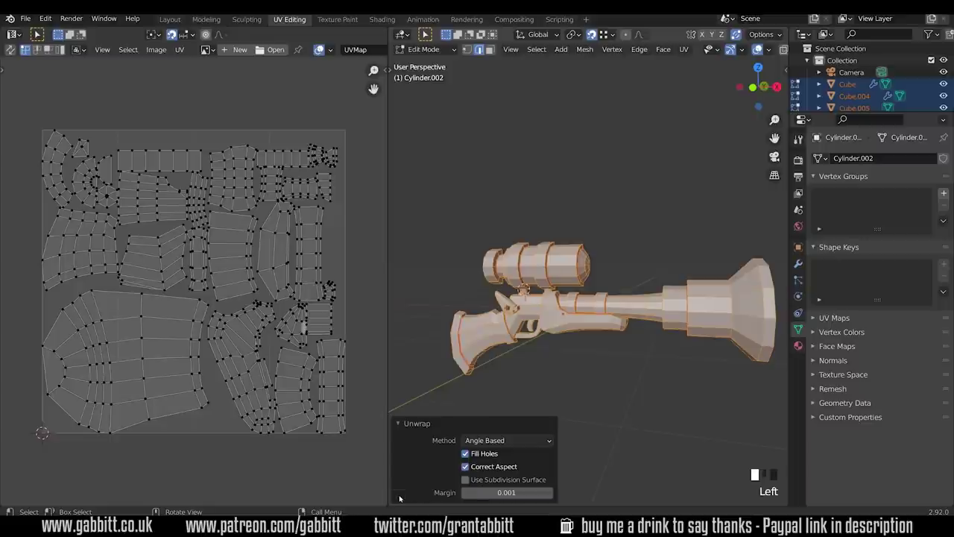
Step: Set the unwrap margin to 0.005
{"action": "double_click", "coordinate": [531, 495]}
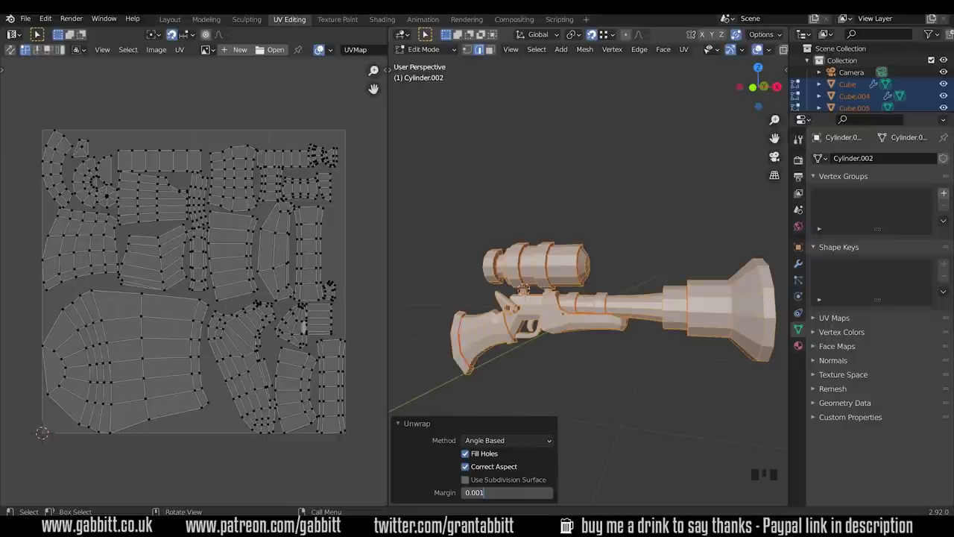
{"action": "key", "text": "BackSpace"}
{"action": "type", "text": "5"}
{"action": "key", "text": "Return"}
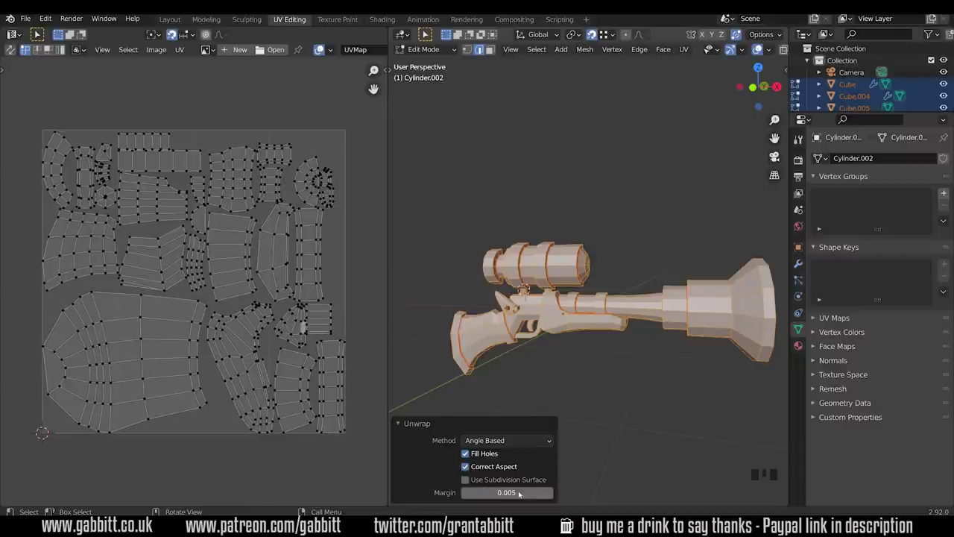
Step: Set the unwrap margin to 0.01 to widen the gaps between the UV islands
{"action": "left_click", "coordinate": [511, 492]}
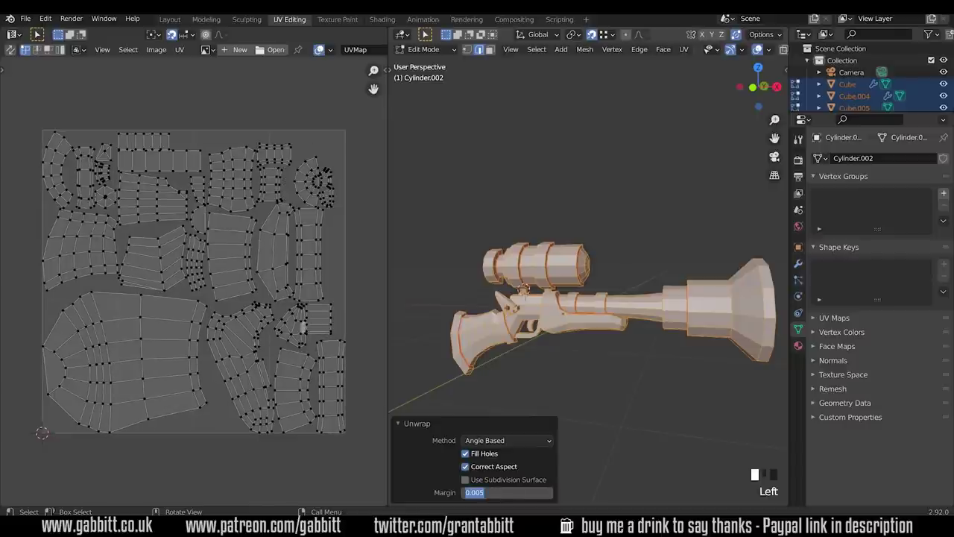
{"action": "key", "text": "BackSpace"}
{"action": "key", "text": "BackSpace"}
{"action": "type", "text": "1"}
{"action": "key", "text": "Return"}
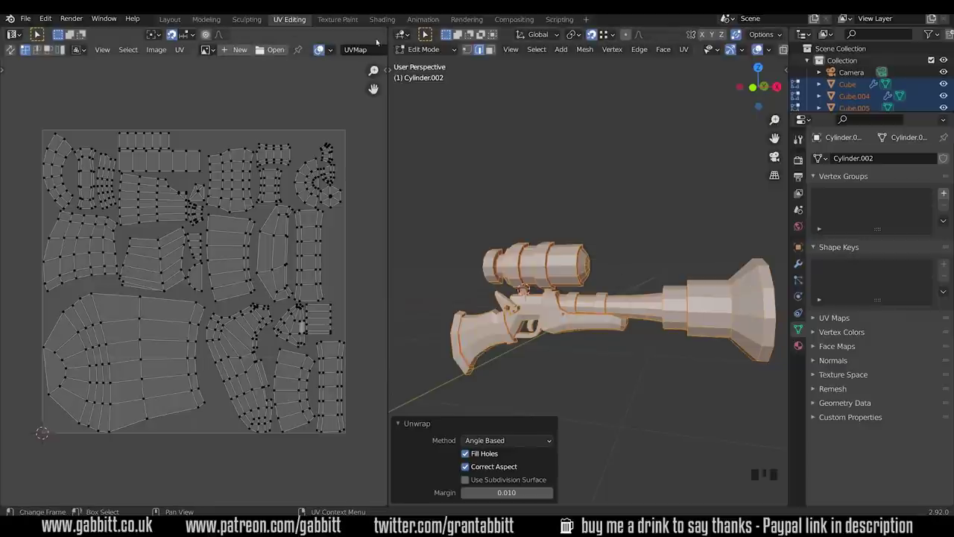
Step: Split the UV editor into two stacked areas, make the upper one a Shader Editor and create a new material there
{"action": "left_click_drag", "start_coordinate": [386, 28], "coordinate": [386, 236]}
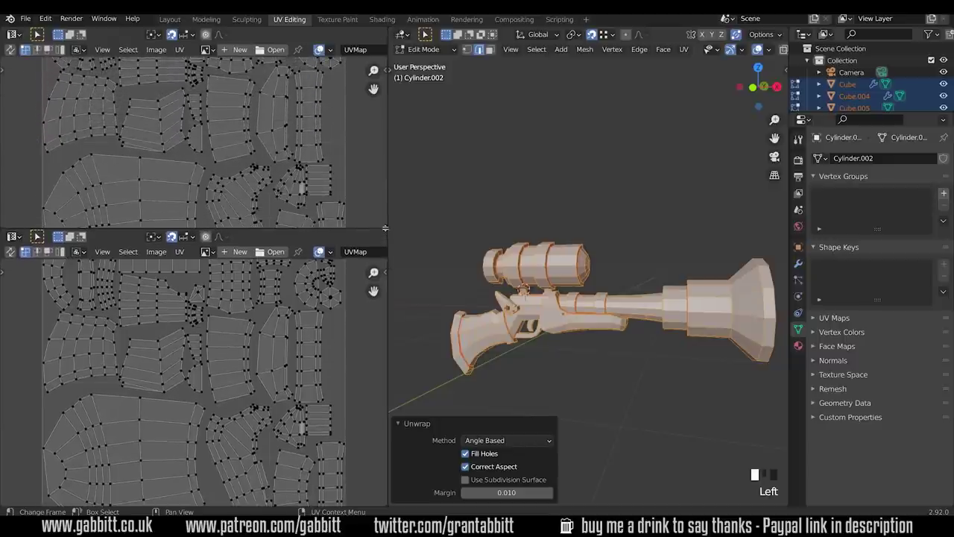
{"action": "left_click", "coordinate": [18, 34]}
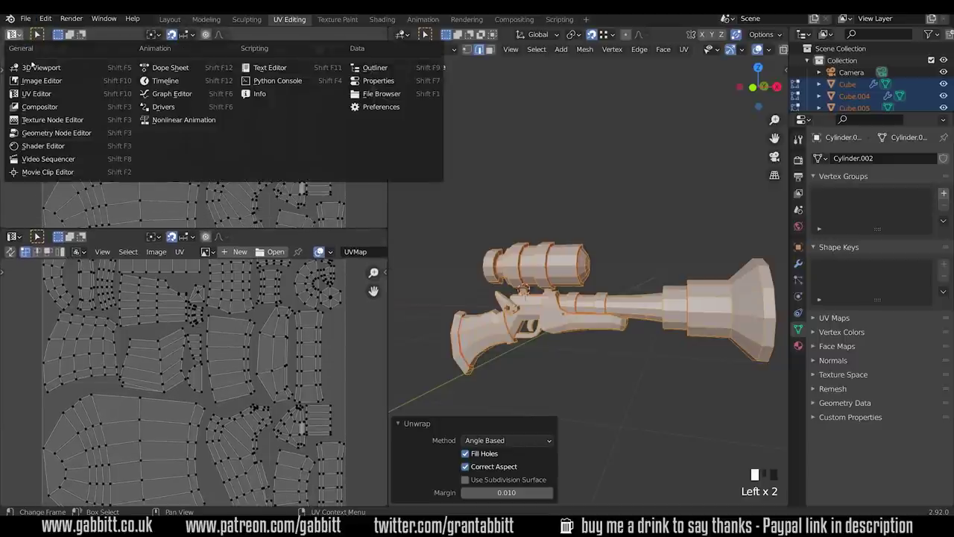
{"action": "left_click", "coordinate": [45, 146]}
{"action": "key", "text": "n"}
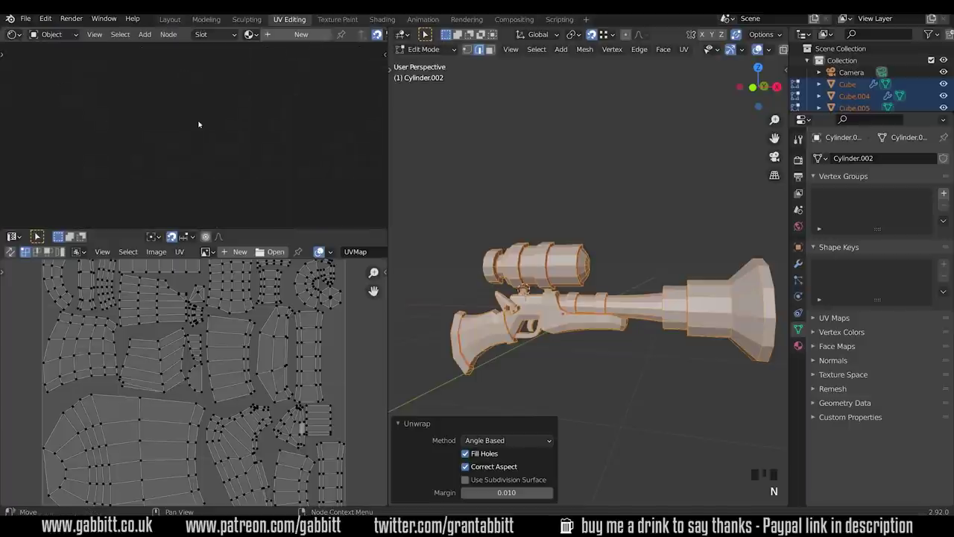
{"action": "left_click", "coordinate": [289, 35]}
{"action": "scroll", "coordinate": [254, 164], "scroll_direction": "up", "scroll_amount": 5}
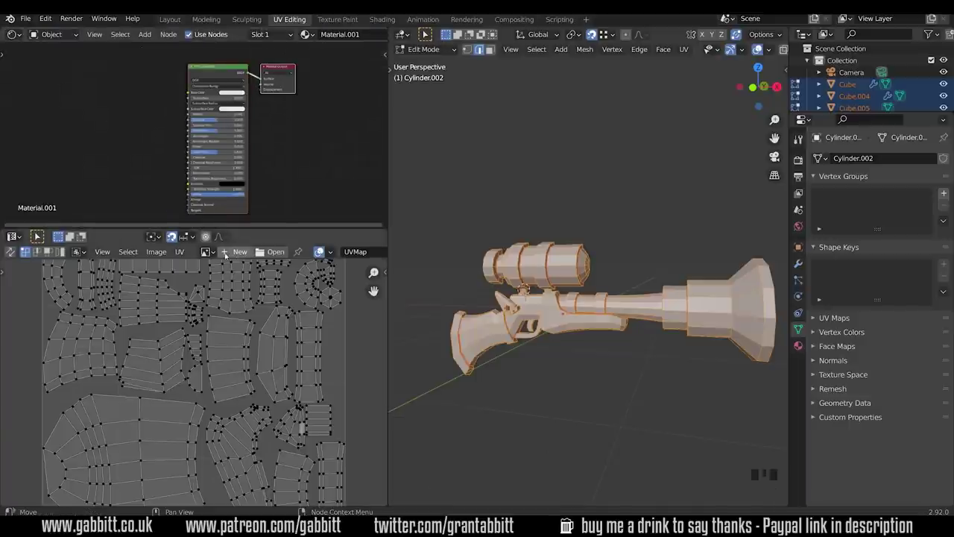
Step: Create a new image in the UV editor with the generated type Color Grid, keeping the name Untitled and 1024 px size
{"action": "left_click", "coordinate": [239, 253]}
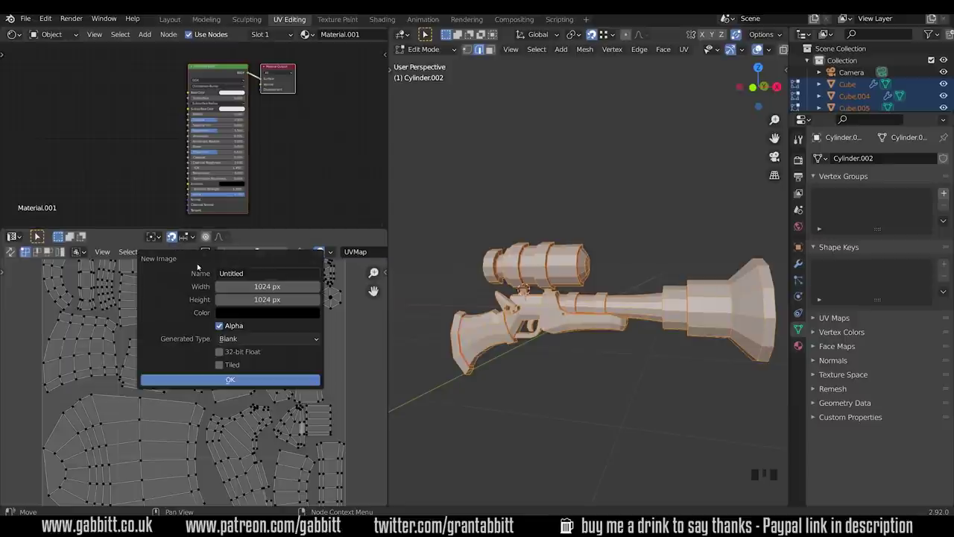
{"action": "left_click", "coordinate": [295, 342]}
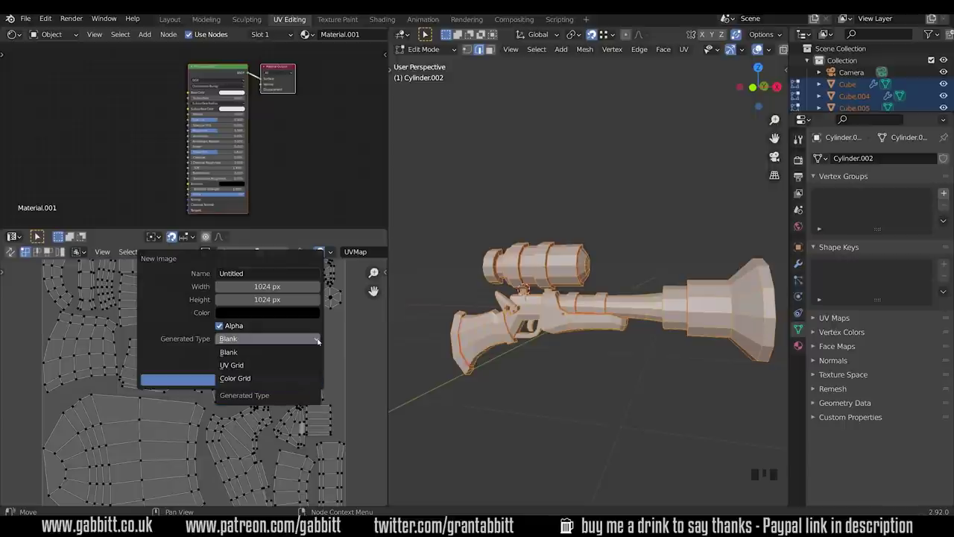
{"action": "left_click", "coordinate": [253, 378]}
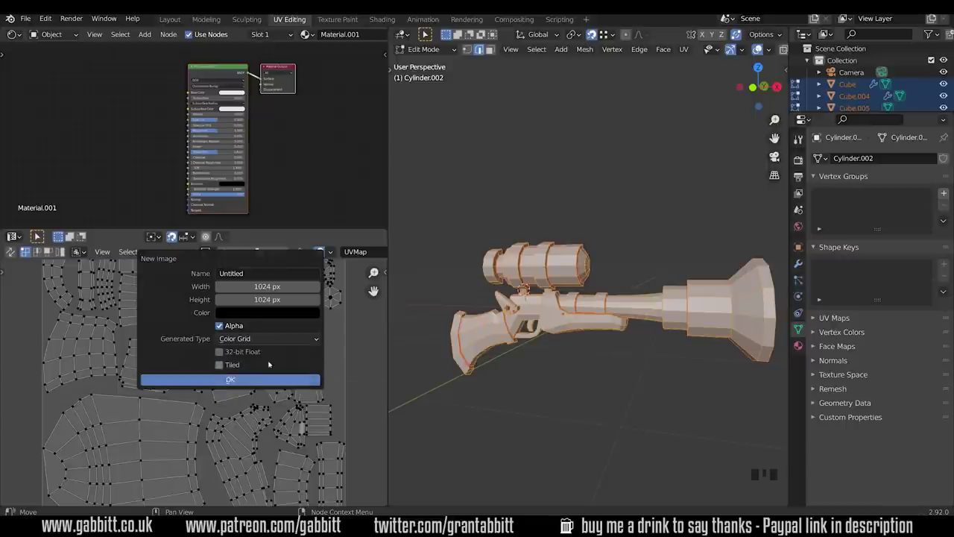
{"action": "left_click", "coordinate": [247, 379]}
{"action": "scroll", "coordinate": [247, 380], "scroll_direction": "down", "scroll_amount": 8}
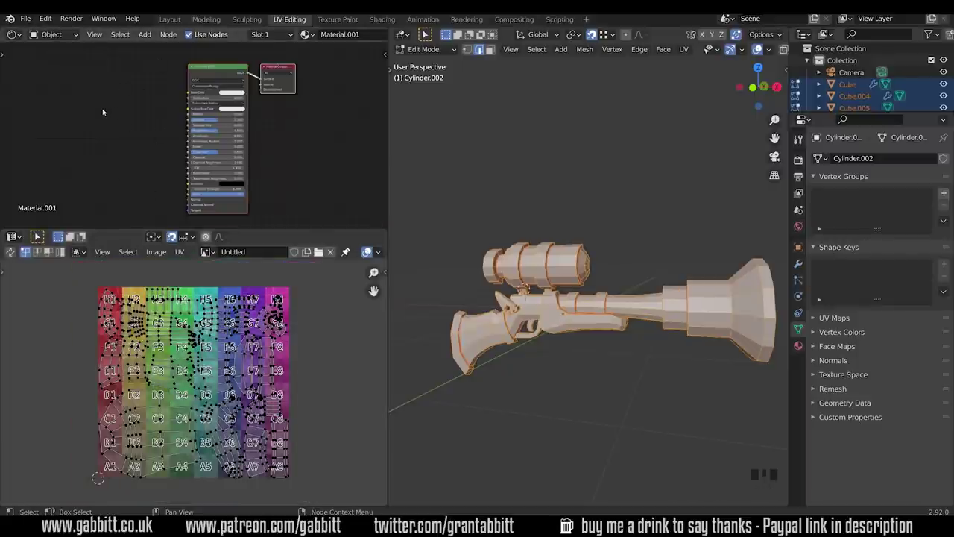
Step: Add an Image Texture node beside the material's Principled shader node
{"action": "key", "text": "shift+a"}
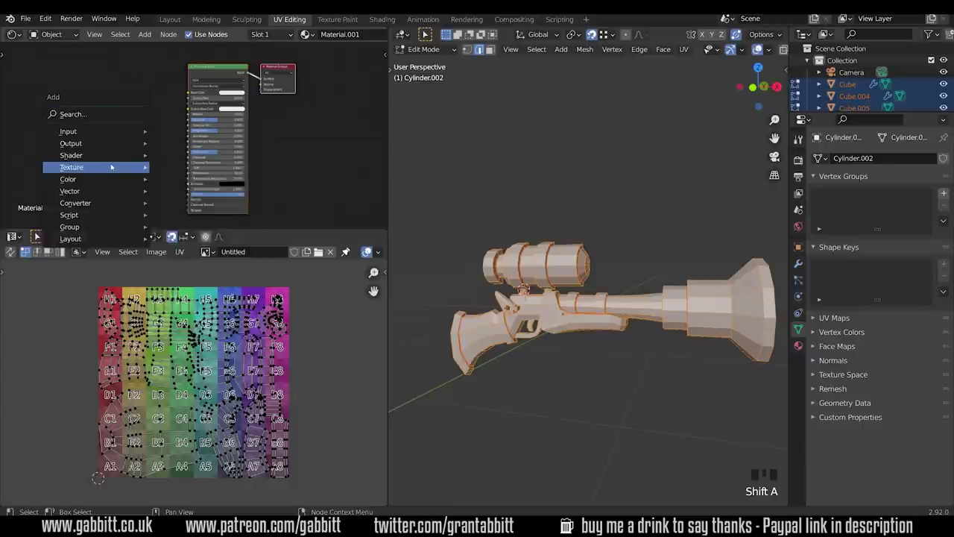
{"action": "mouse_move", "coordinate": [127, 167]}
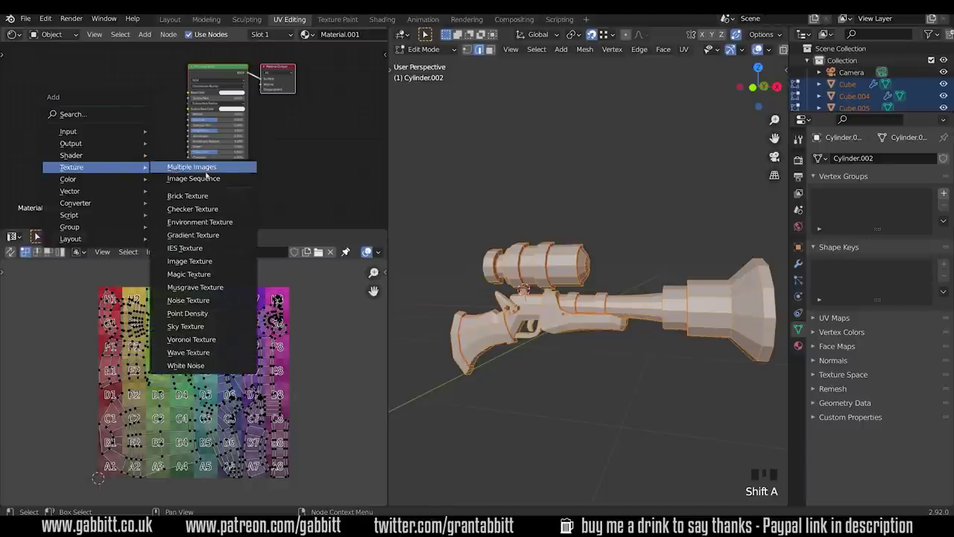
{"action": "left_click", "coordinate": [189, 261]}
{"action": "left_click", "coordinate": [126, 121]}
{"action": "scroll", "coordinate": [126, 121], "scroll_direction": "down", "scroll_amount": 1}
{"action": "scroll", "coordinate": [126, 121], "scroll_direction": "up", "scroll_amount": 1}
{"action": "scroll", "coordinate": [126, 120], "scroll_direction": "up", "scroll_amount": 8}
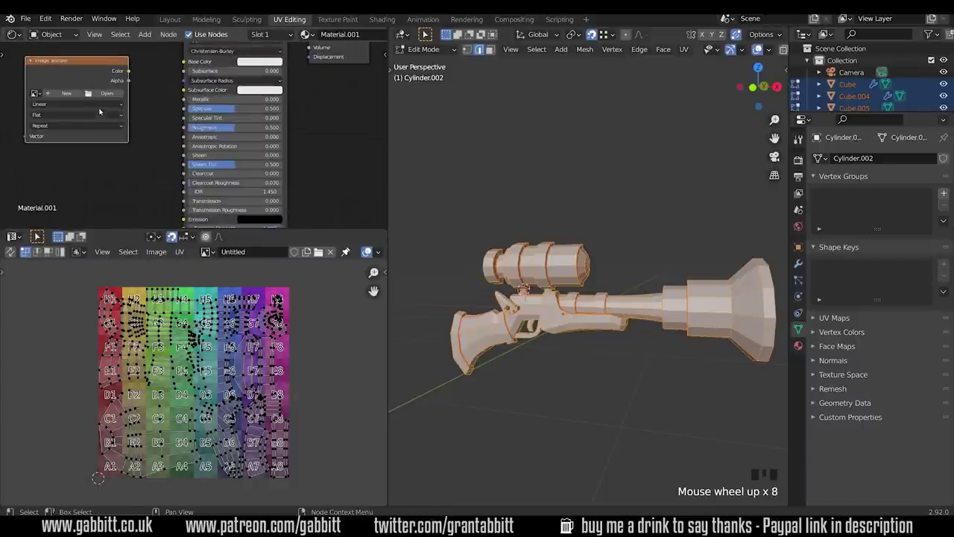
{"action": "middle_click_drag", "start_coordinate": [126, 121], "coordinate": [253, 182]}
{"action": "scroll", "coordinate": [253, 183], "scroll_direction": "up", "scroll_amount": 2}
Step: With viewport snapping turned off, connect the Image Texture's Color output to Base Color and assign the Untitled image to it
{"action": "left_click", "coordinate": [591, 34]}
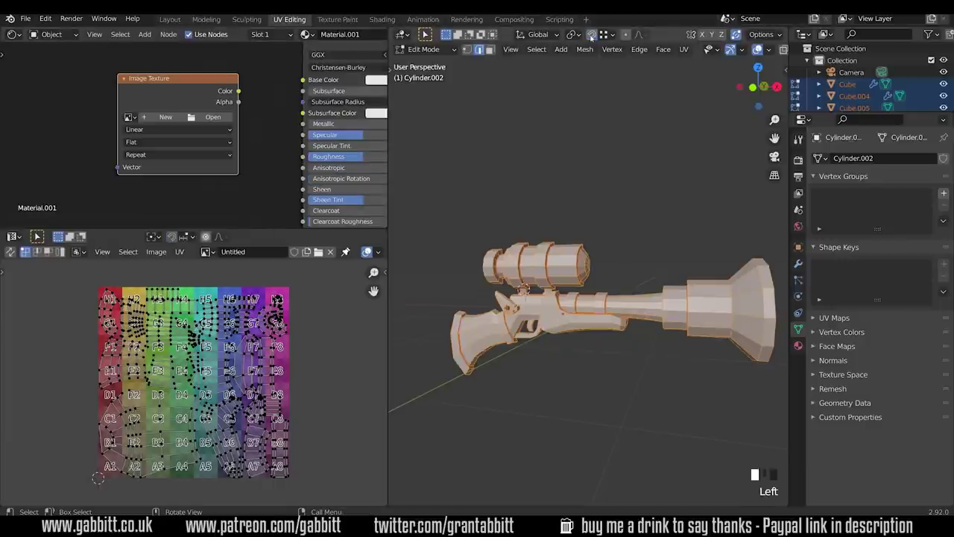
{"action": "left_click_drag", "start_coordinate": [238, 91], "coordinate": [303, 80]}
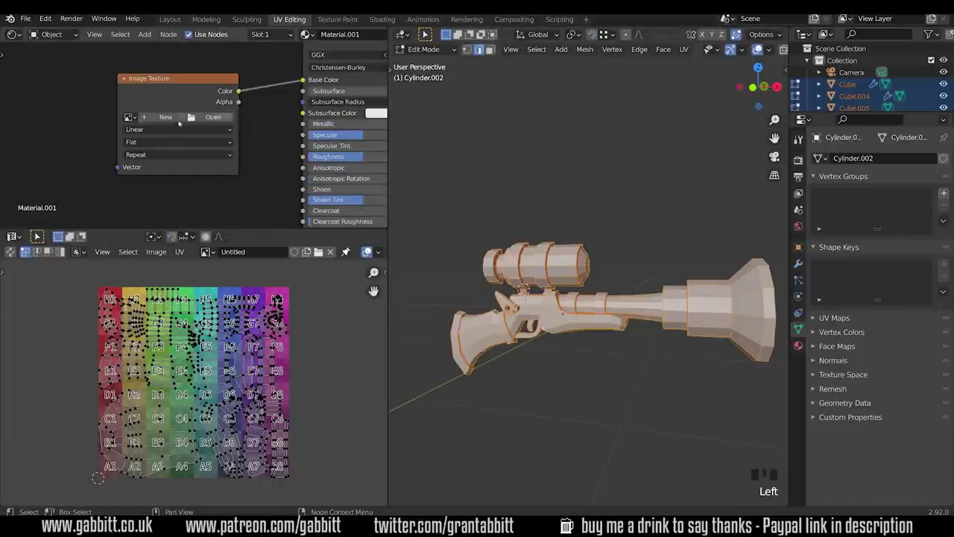
{"action": "left_click", "coordinate": [136, 118]}
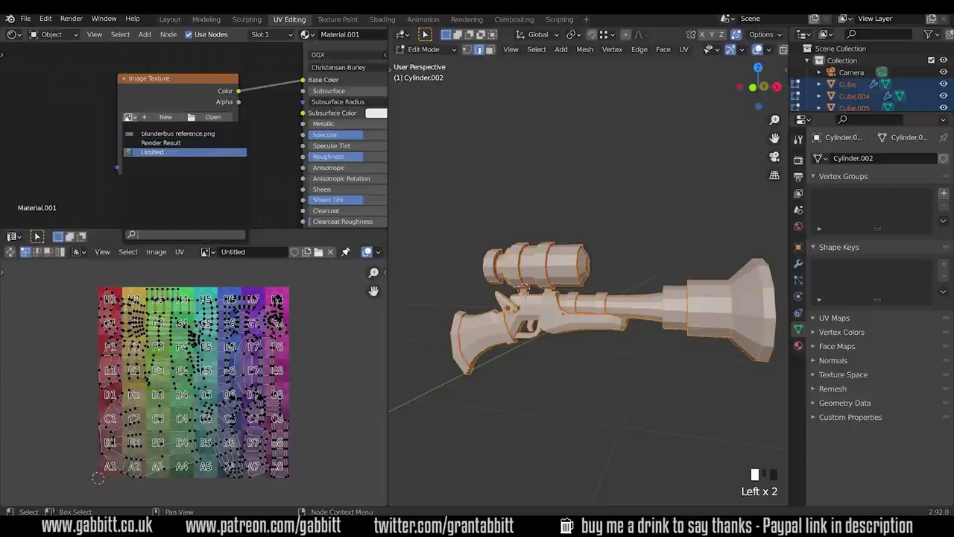
{"action": "left_click", "coordinate": [147, 152]}
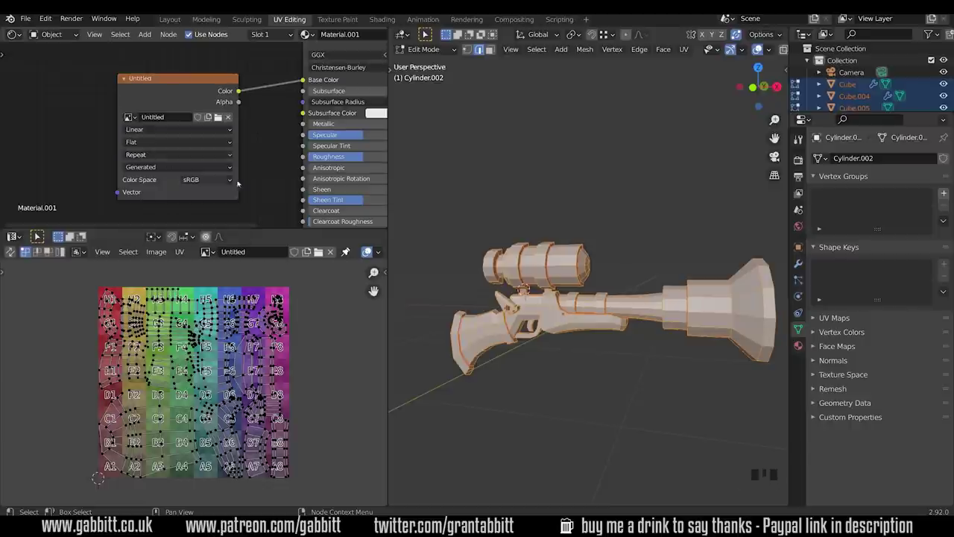
Step: Switch the 3D viewport to Material Preview shading and check the colour grid around the hammer and trigger area
{"action": "mouse_move", "coordinate": [761, 58]}
{"action": "middle_mouse_down"}
{"action": "mouse_move", "coordinate": [745, 55]}
{"action": "mouse_move", "coordinate": [756, 53]}
{"action": "middle_mouse_up"}
{"action": "left_click", "coordinate": [756, 50]}
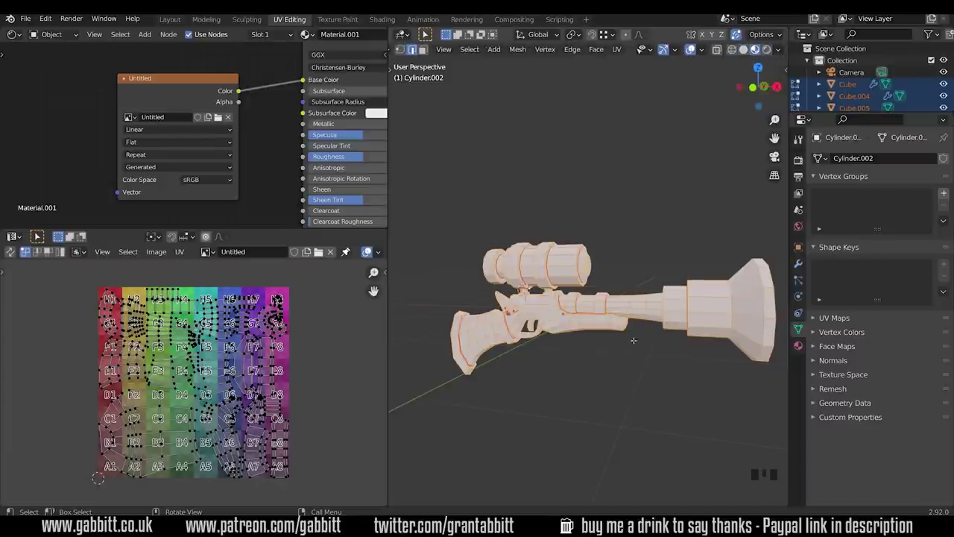
{"action": "middle_click_drag", "start_coordinate": [619, 382], "coordinate": [682, 291]}
{"action": "scroll", "coordinate": [528, 342], "scroll_direction": "up", "scroll_amount": 4}
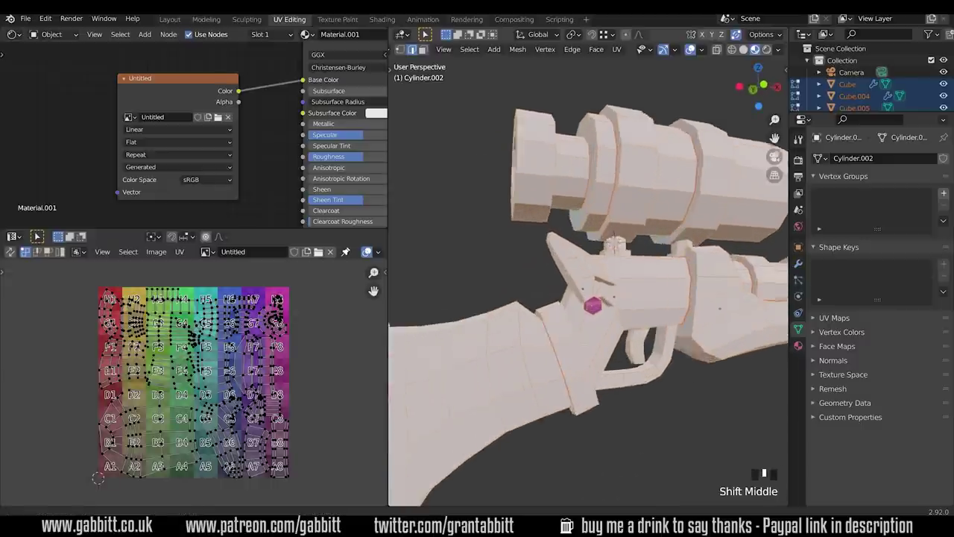
{"action": "scroll", "coordinate": [682, 292], "scroll_direction": "up", "scroll_amount": 2}
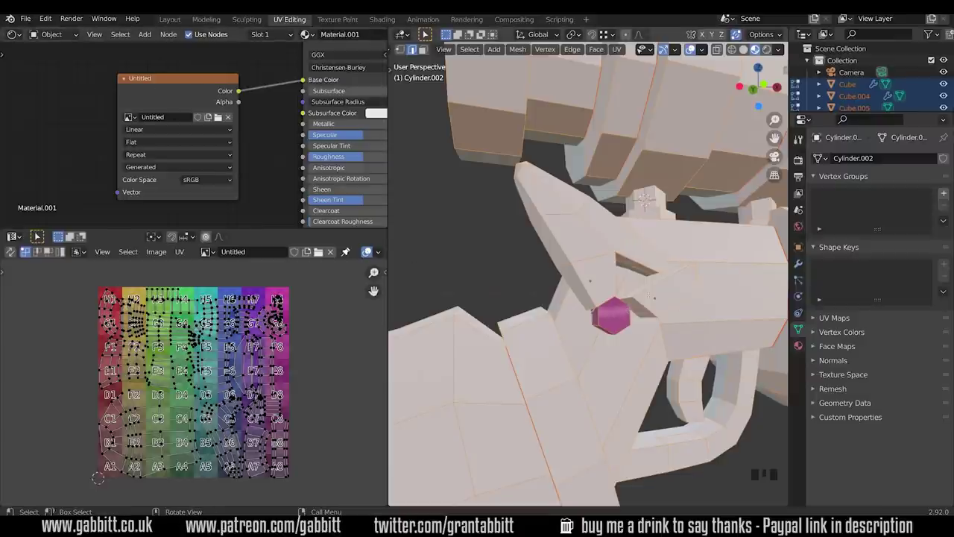
{"action": "scroll", "coordinate": [655, 283], "scroll_direction": "down", "scroll_amount": 4}
{"action": "middle_click_drag", "start_coordinate": [655, 283], "coordinate": [654, 296]}
Step: Return to Object Mode and link the active object's material to all the selected gun parts
{"action": "key", "text": "Tab"}
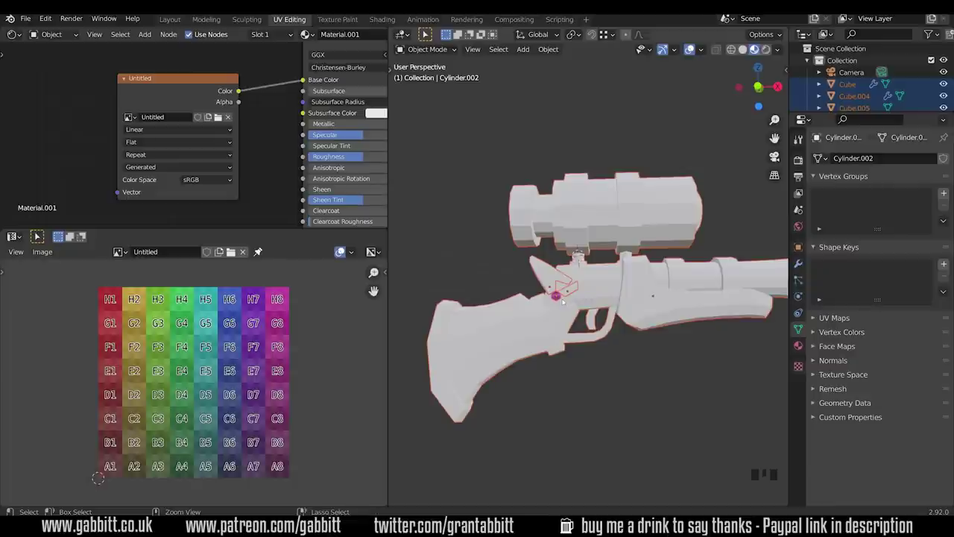
{"action": "key", "text": "ctrl+l"}
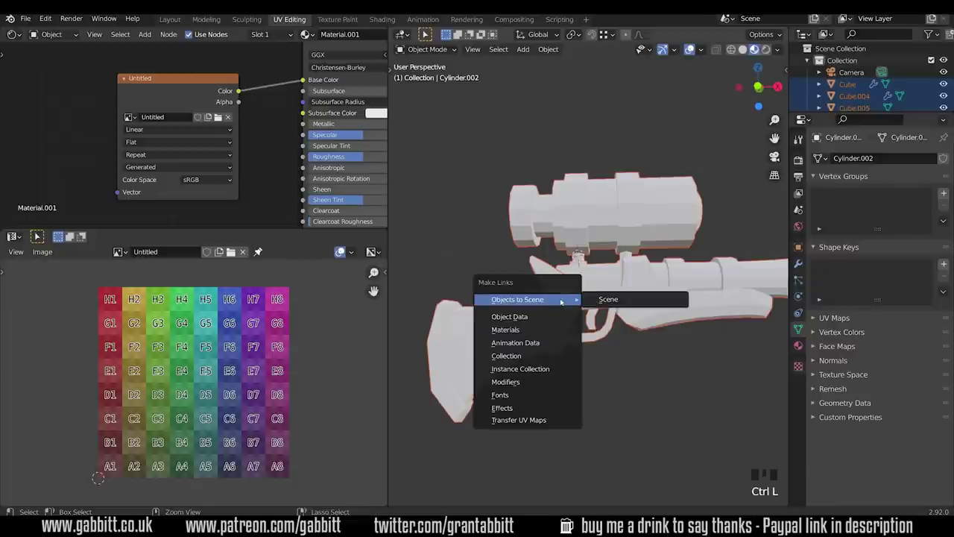
{"action": "left_click", "coordinate": [529, 334]}
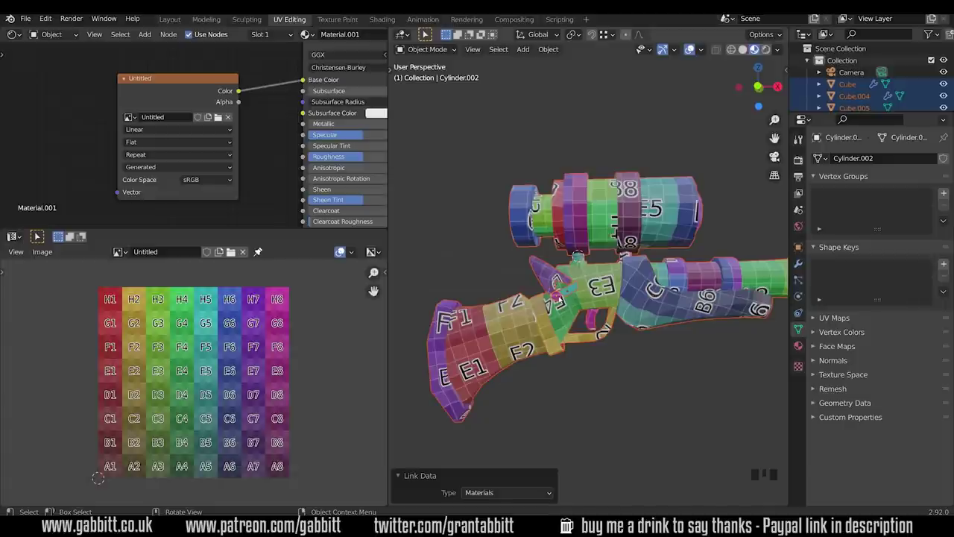
{"action": "key", "text": "ctrl+l"}
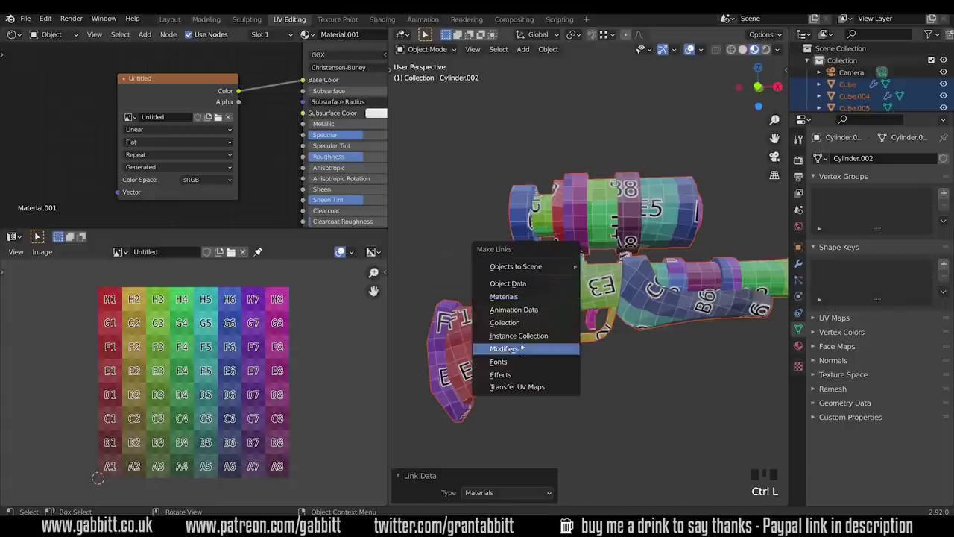
{"action": "left_click", "coordinate": [506, 297]}
Step: Examine the colour grid's scale and distortion along the barrel, inside the flared muzzle and over the whole gun
{"action": "scroll", "coordinate": [506, 298], "scroll_direction": "down", "scroll_amount": 2}
{"action": "middle_click_drag", "start_coordinate": [577, 317], "coordinate": [604, 319]}
{"action": "scroll", "coordinate": [704, 342], "scroll_direction": "down", "scroll_amount": 1}
{"action": "scroll", "coordinate": [641, 328], "scroll_direction": "up", "scroll_amount": 2}
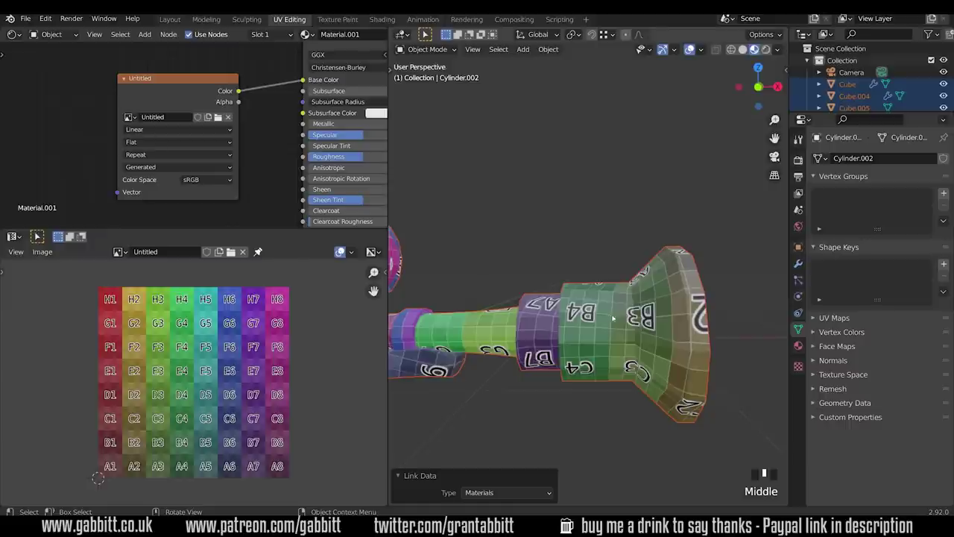
{"action": "middle_click_drag", "start_coordinate": [614, 319], "coordinate": [633, 310]}
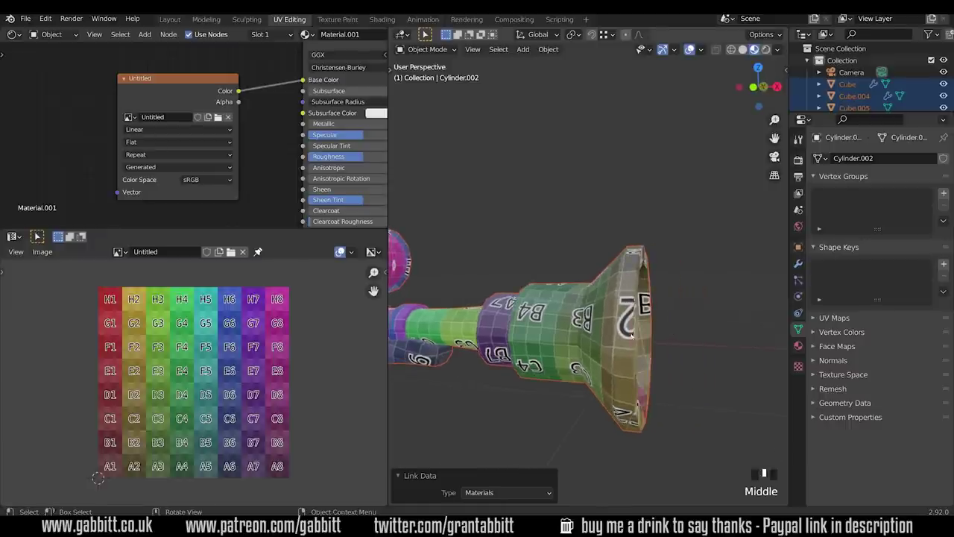
{"action": "middle_click_drag", "start_coordinate": [587, 322], "coordinate": [488, 352]}
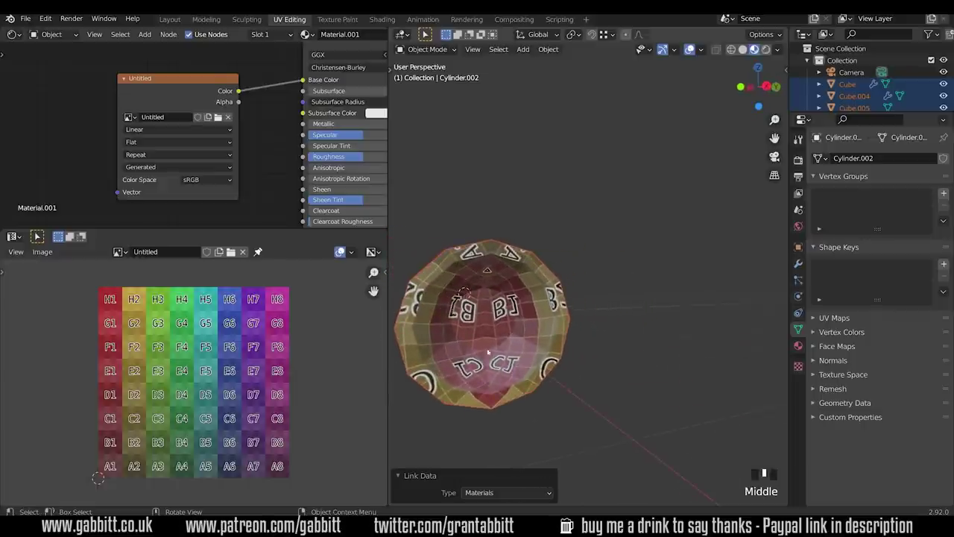
{"action": "middle_click_drag", "start_coordinate": [496, 332], "coordinate": [556, 350]}
{"action": "scroll", "coordinate": [634, 334], "scroll_direction": "down", "scroll_amount": 3}
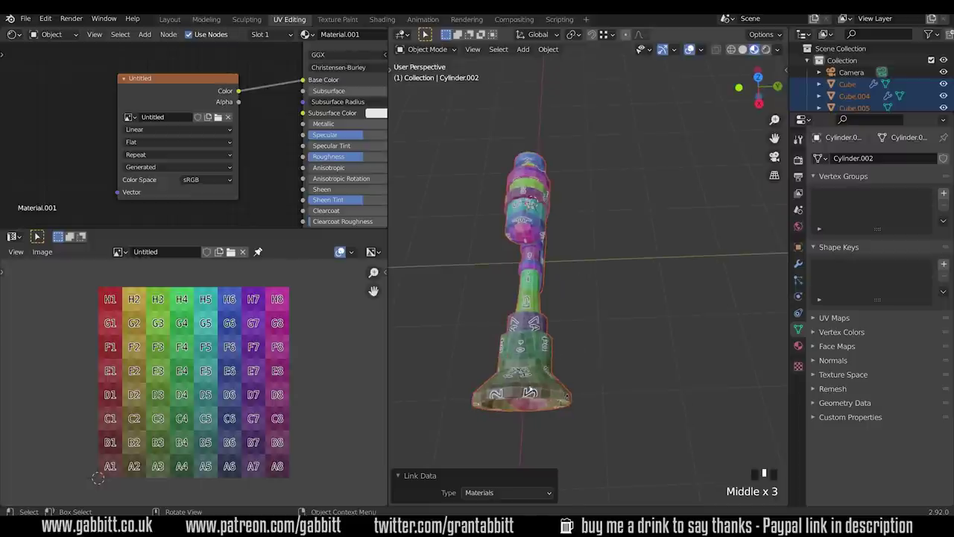
{"action": "middle_click_drag", "start_coordinate": [555, 350], "coordinate": [616, 405]}
{"action": "scroll", "coordinate": [615, 405], "scroll_direction": "up", "scroll_amount": 3}
{"action": "middle_click_drag", "start_coordinate": [663, 371], "coordinate": [634, 351], "text": "shift"}
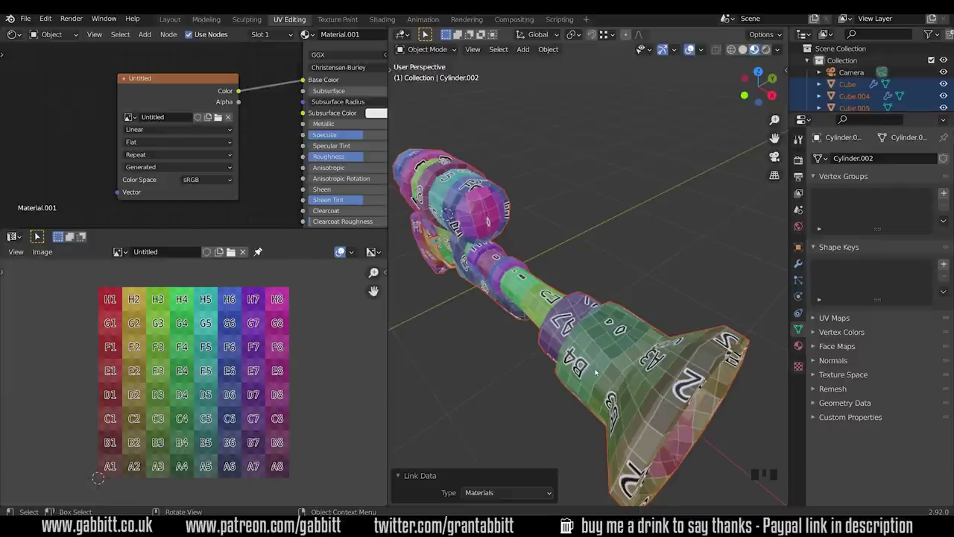
Step: Enter Edit Mode for all the selected gun parts and examine the colour grid outside and inside the flared muzzle
{"action": "key", "text": "Tab"}
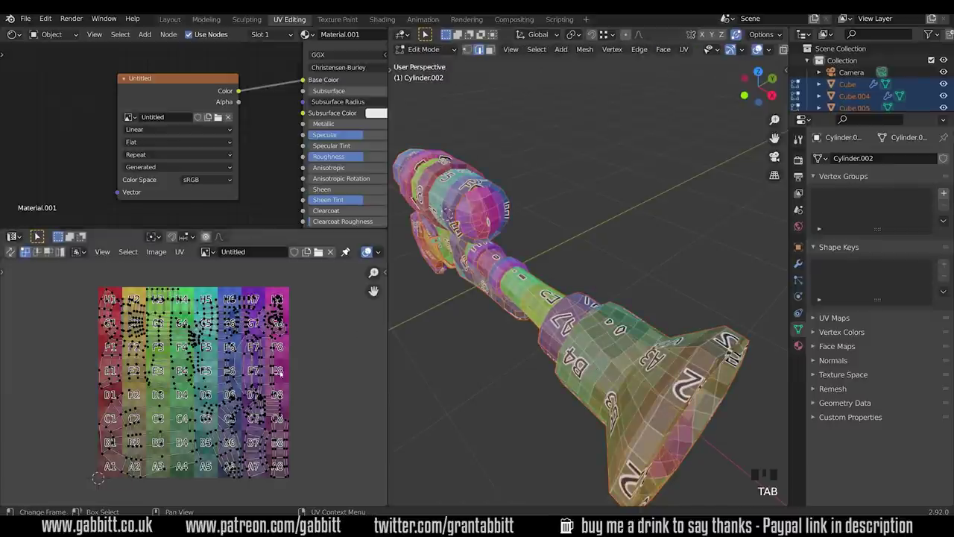
{"action": "middle_click_drag", "start_coordinate": [701, 368], "coordinate": [669, 290]}
{"action": "middle_click_drag", "start_coordinate": [704, 320], "coordinate": [523, 321]}
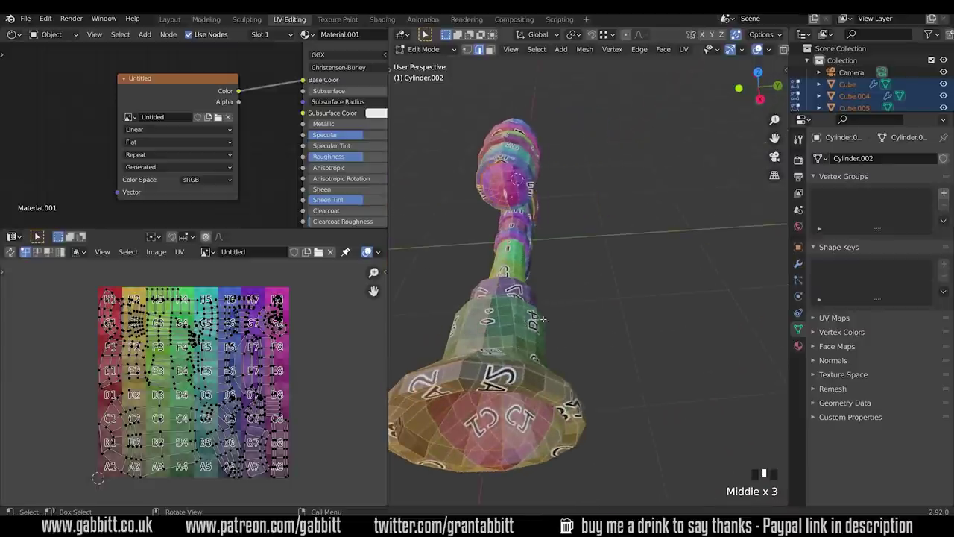
{"action": "middle_click_drag", "start_coordinate": [491, 358], "coordinate": [501, 305]}
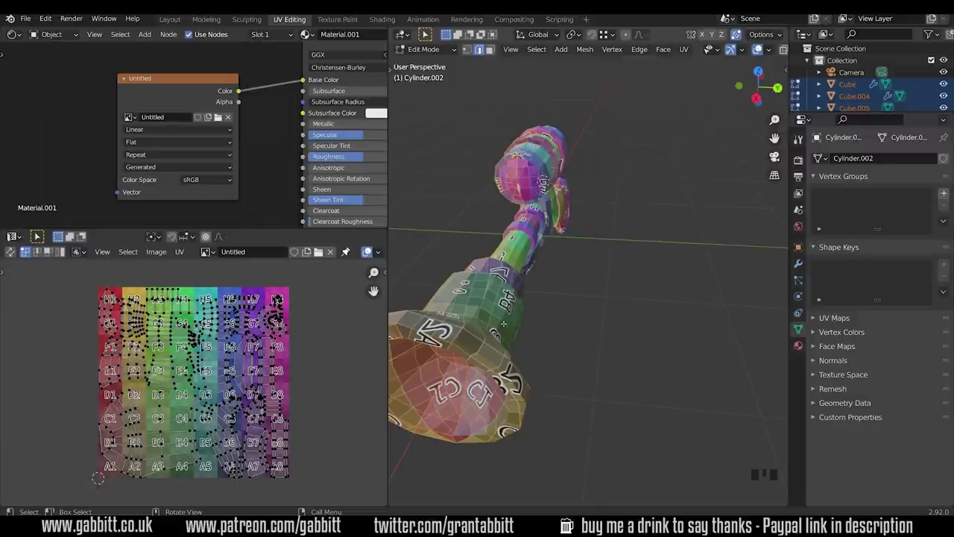
{"action": "middle_click_drag", "start_coordinate": [504, 322], "coordinate": [555, 321]}
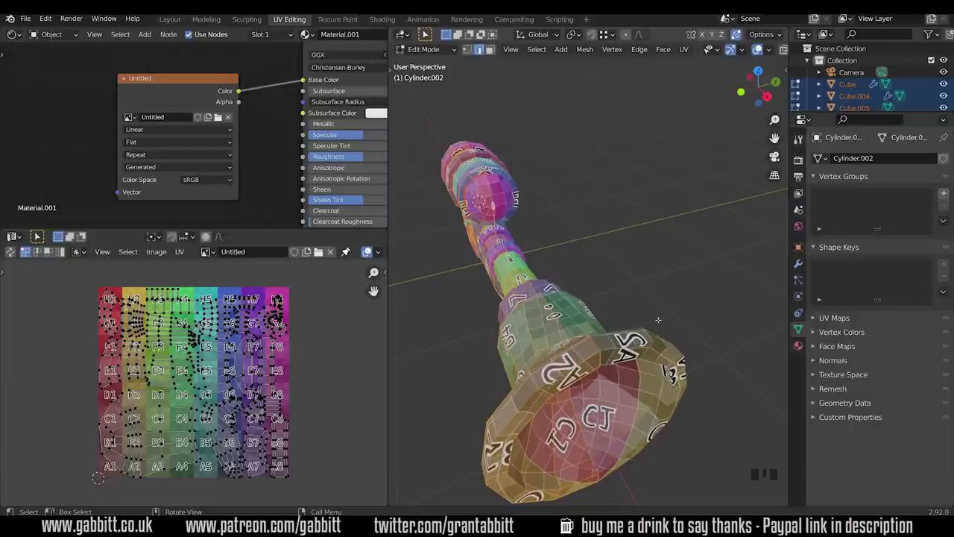
{"action": "middle_click_drag", "start_coordinate": [566, 408], "coordinate": [512, 227]}
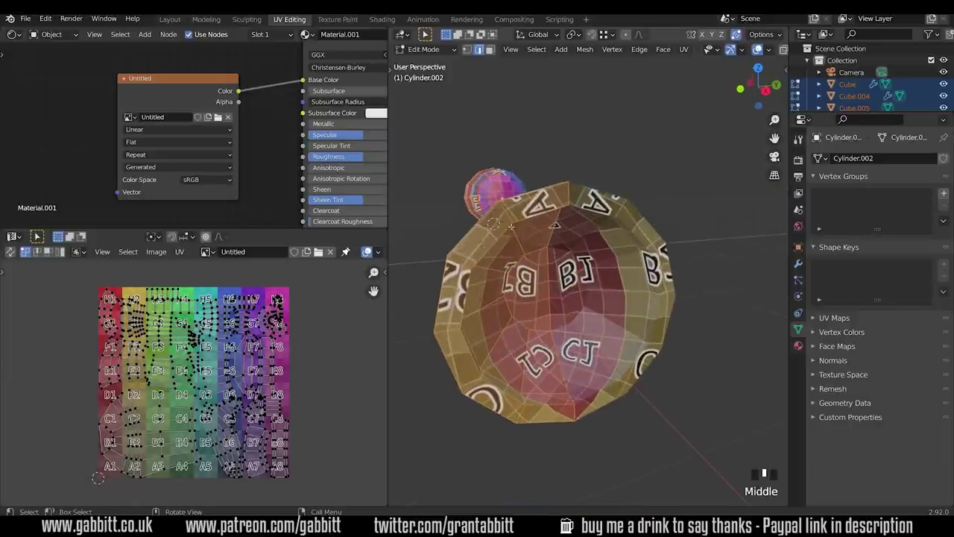
{"action": "middle_click_drag", "start_coordinate": [571, 304], "coordinate": [537, 305]}
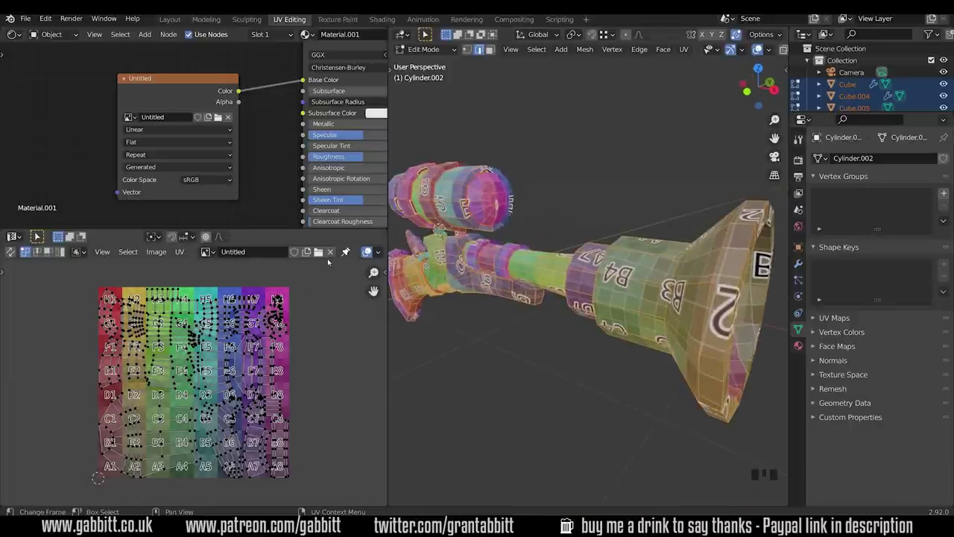
Step: Unlink the Untitled image from the UV Editor and enlarge the editor area to show the whole UV layout
{"action": "left_click", "coordinate": [330, 252]}
{"action": "scroll", "coordinate": [216, 407], "scroll_direction": "up", "scroll_amount": 7}
{"action": "scroll", "coordinate": [216, 408], "scroll_direction": "down", "scroll_amount": 1}
{"action": "scroll", "coordinate": [220, 405], "scroll_direction": "up", "scroll_amount": 1}
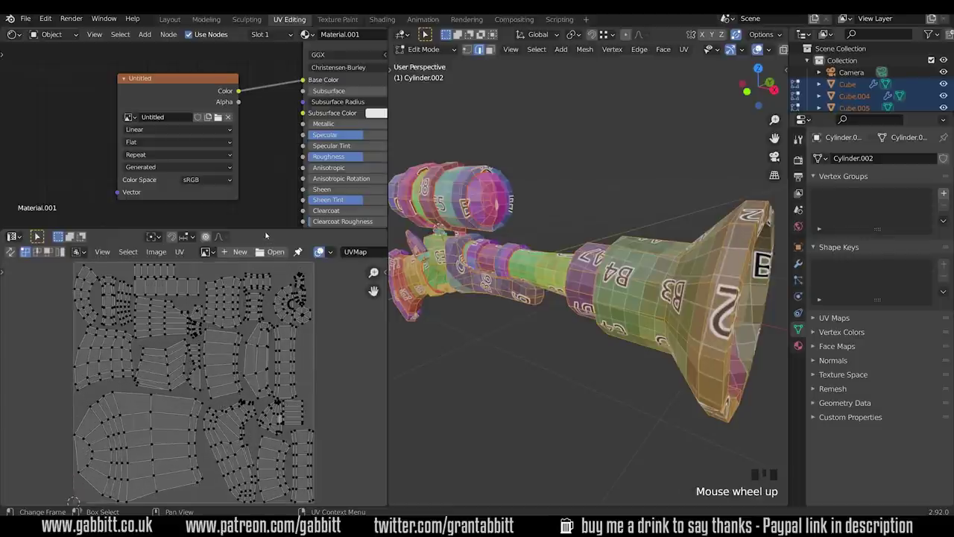
{"action": "left_click_drag", "start_coordinate": [265, 231], "coordinate": [265, 137]}
{"action": "scroll", "coordinate": [326, 251], "scroll_direction": "up", "scroll_amount": 1}
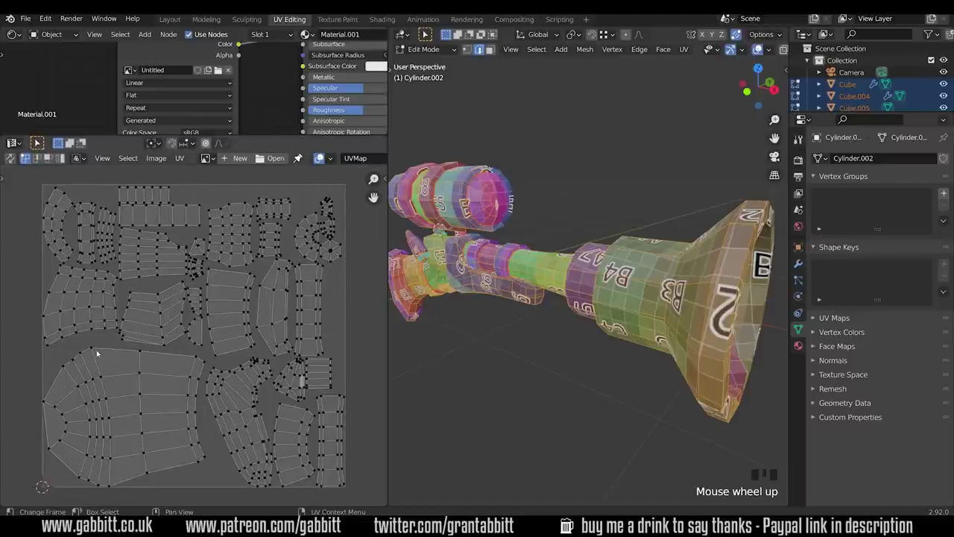
Step: Select a single edge on the flared muzzle and turn on UV Sync Selection in the UV Editor
{"action": "middle_click_drag", "start_coordinate": [582, 298], "coordinate": [611, 313]}
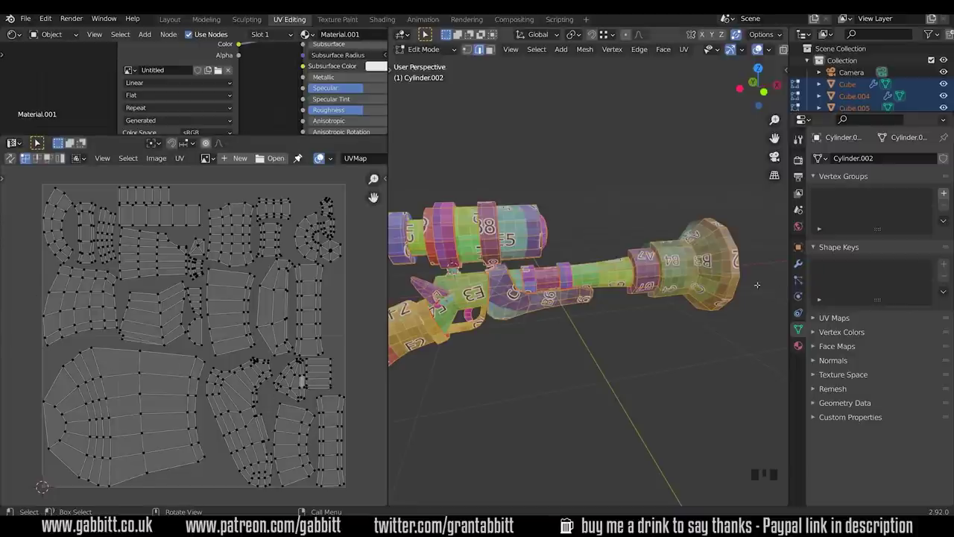
{"action": "left_click", "coordinate": [732, 296]}
{"action": "left_click", "coordinate": [703, 215]}
{"action": "left_click_drag", "start_coordinate": [684, 196], "coordinate": [744, 308]}
{"action": "left_click", "coordinate": [694, 273]}
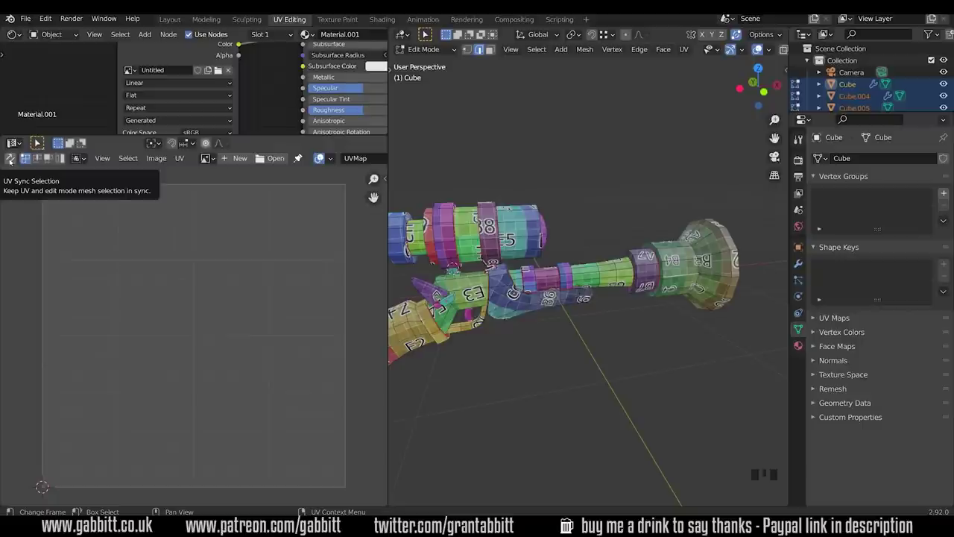
{"action": "left_click", "coordinate": [10, 160]}
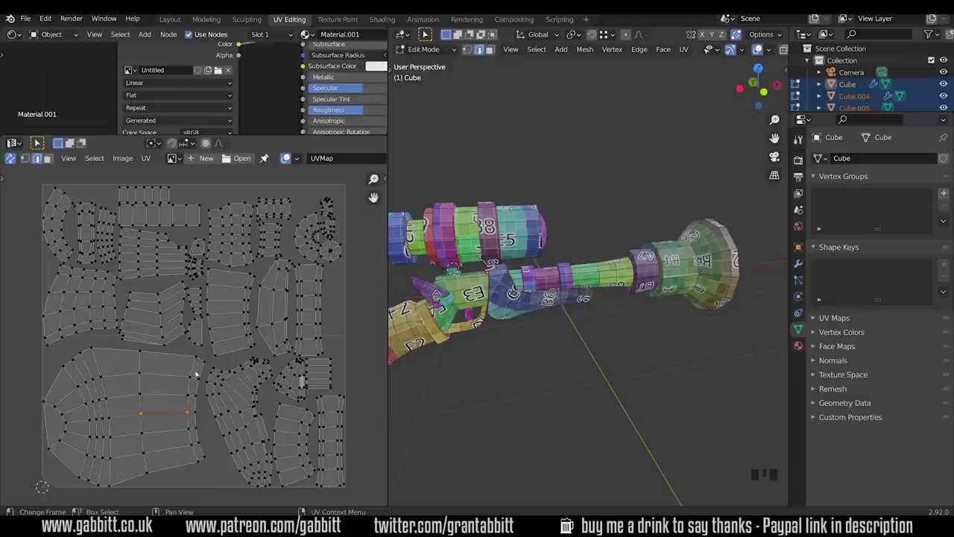
Step: Compare the muzzle's interior with its UV island and turn on the Display Stretch overlay in the UV Editor
{"action": "middle_click_drag", "start_coordinate": [711, 246], "coordinate": [528, 202]}
{"action": "scroll", "coordinate": [596, 238], "scroll_direction": "up", "scroll_amount": 2}
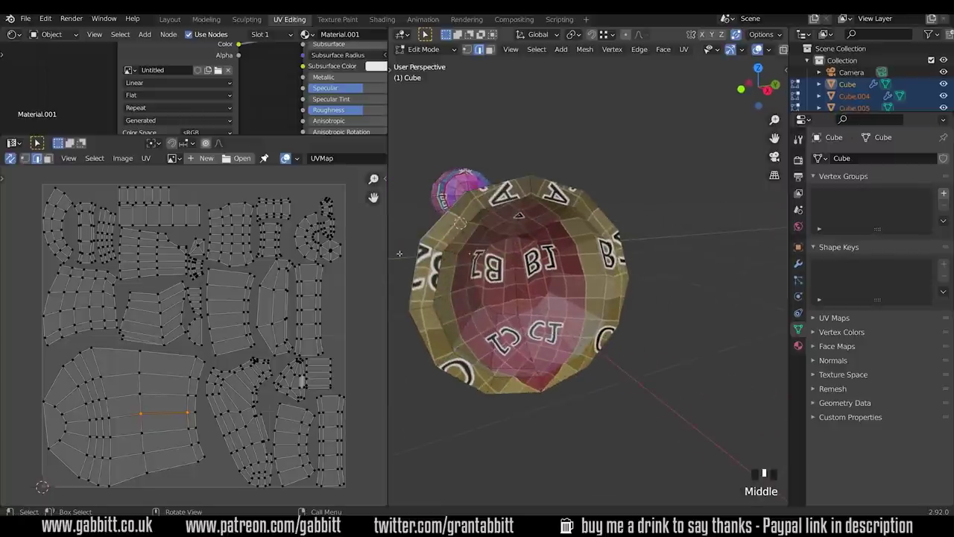
{"action": "middle_click_drag", "start_coordinate": [479, 316], "coordinate": [537, 313]}
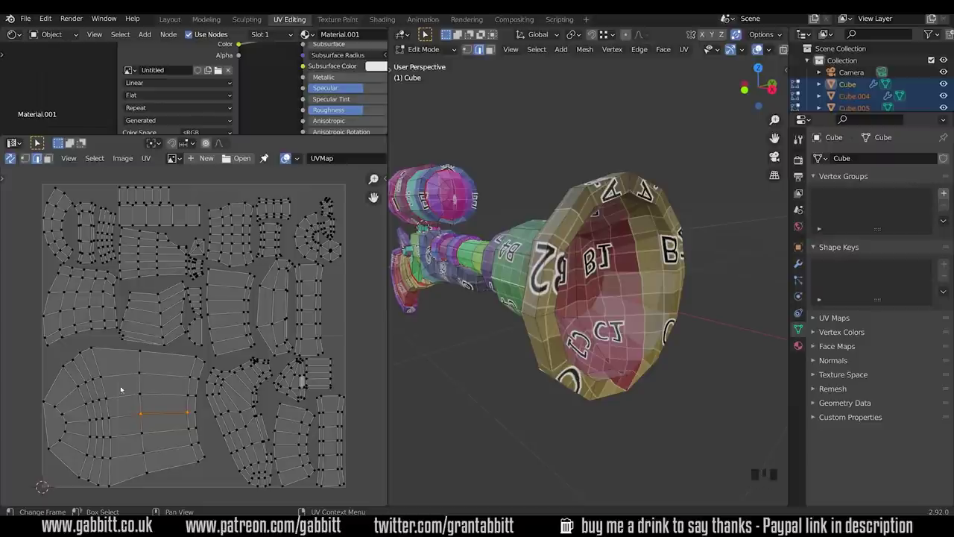
{"action": "middle_click_drag", "start_coordinate": [645, 243], "coordinate": [572, 325]}
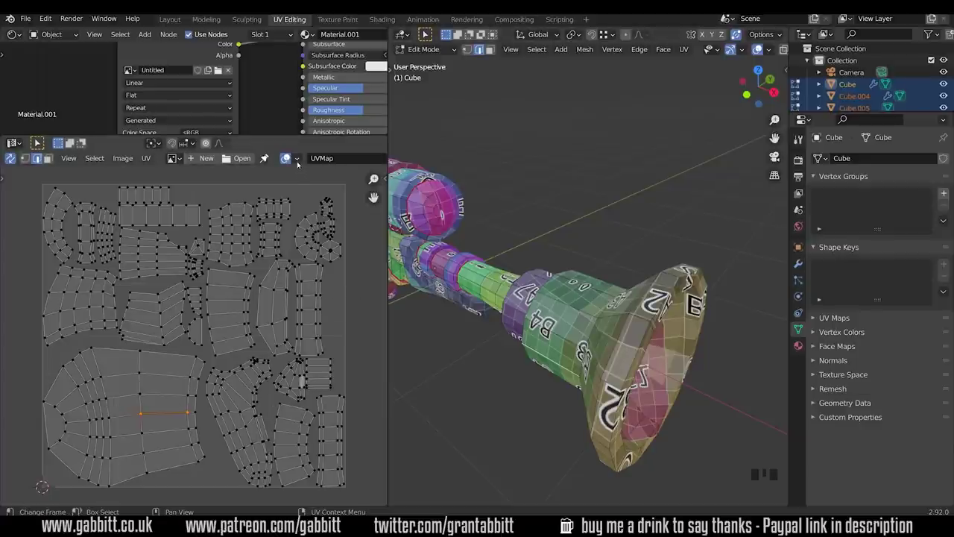
{"action": "left_click", "coordinate": [296, 160]}
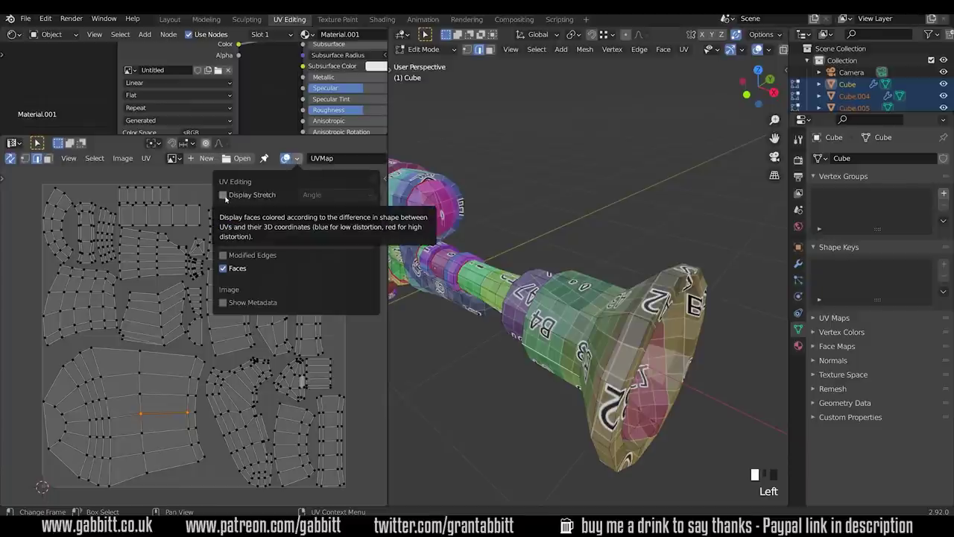
{"action": "left_click", "coordinate": [227, 199]}
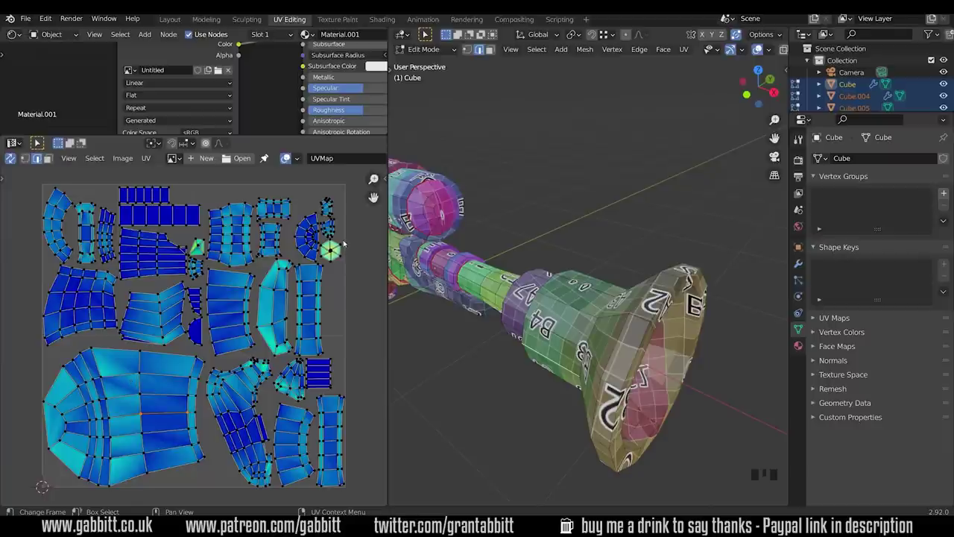
Step: Select geometry in the stretched hexagonal UV island and examine the matching small hexagonal pin in both the 3D view and the UV Editor
{"action": "left_click", "coordinate": [332, 249]}
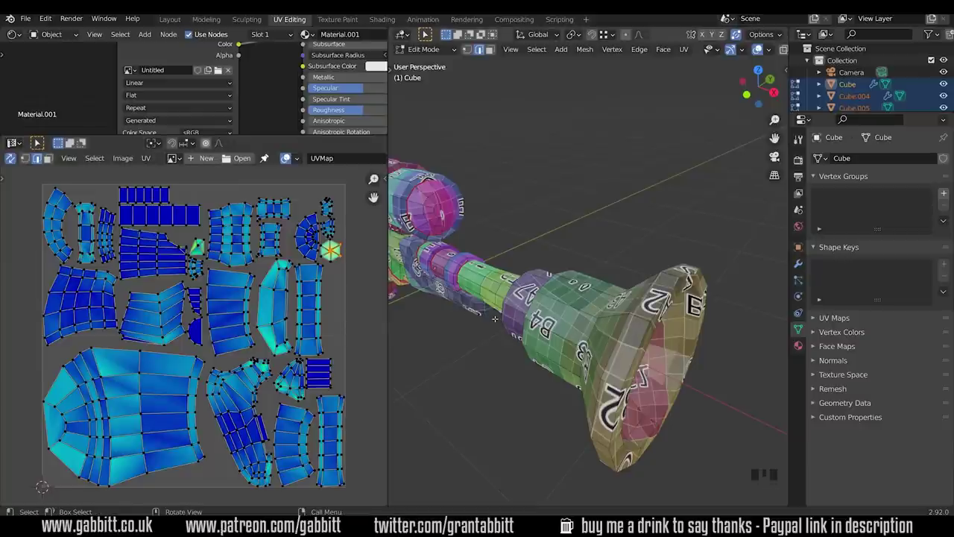
{"action": "key", "text": "KP_Decimal"}
{"action": "scroll", "coordinate": [494, 319], "scroll_direction": "down", "scroll_amount": 4}
{"action": "middle_click_drag", "start_coordinate": [494, 319], "coordinate": [679, 216]}
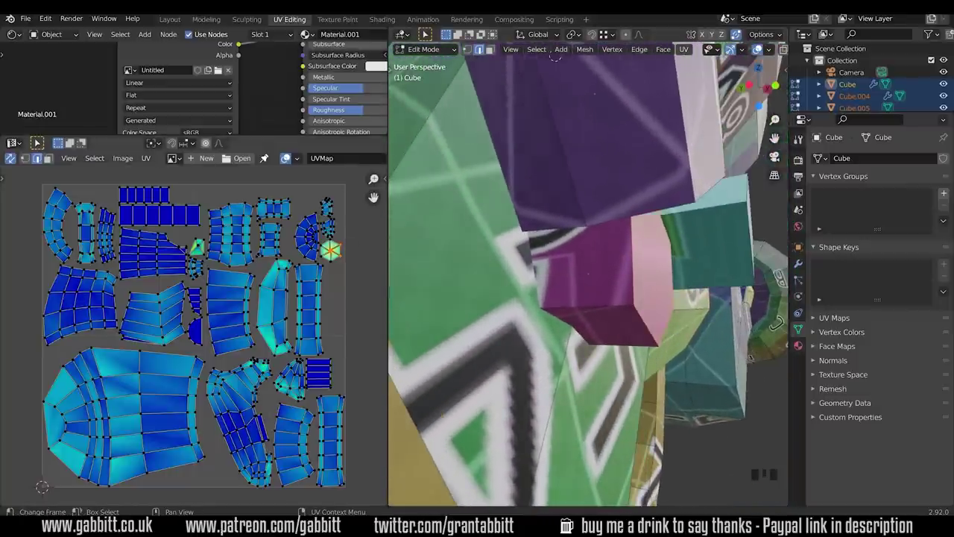
{"action": "middle_click_drag", "start_coordinate": [630, 301], "coordinate": [634, 238]}
{"action": "middle_click_drag", "start_coordinate": [606, 275], "coordinate": [490, 290]}
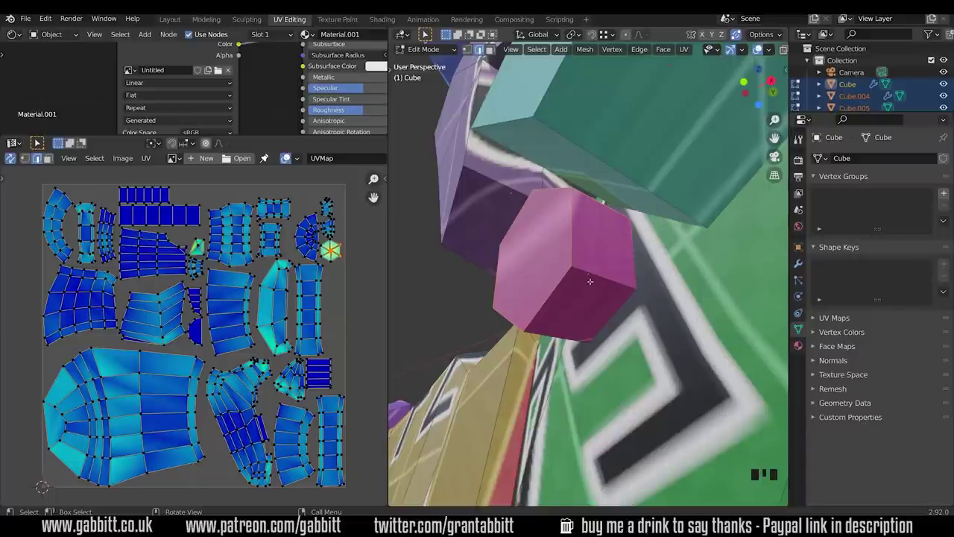
{"action": "scroll", "coordinate": [223, 336], "scroll_direction": "up", "scroll_amount": 2}
{"action": "middle_click_drag", "start_coordinate": [246, 313], "coordinate": [167, 357], "text": "shift"}
{"action": "scroll", "coordinate": [224, 308], "scroll_direction": "up", "scroll_amount": 2}
{"action": "middle_click_drag", "start_coordinate": [224, 308], "coordinate": [235, 299], "text": "shift"}
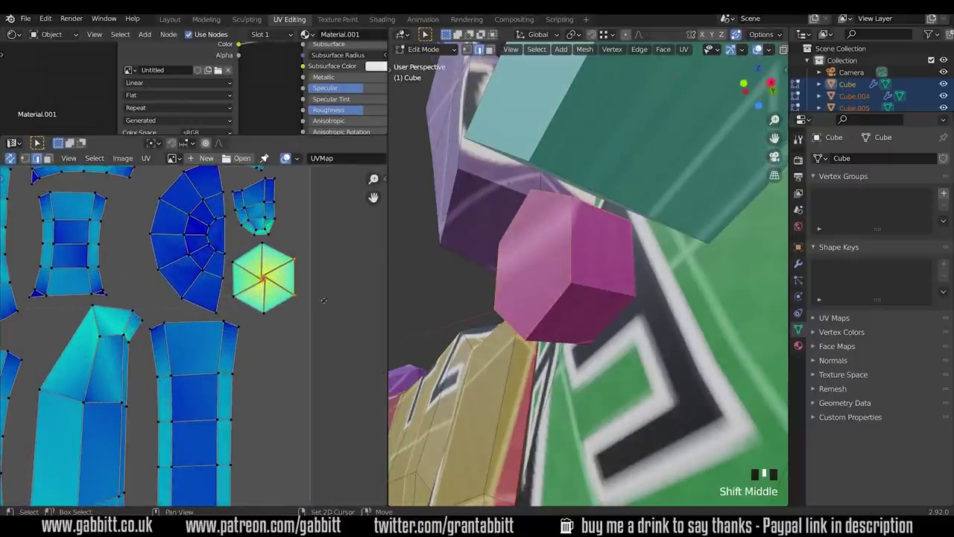
{"action": "scroll", "coordinate": [261, 276], "scroll_direction": "up", "scroll_amount": 3}
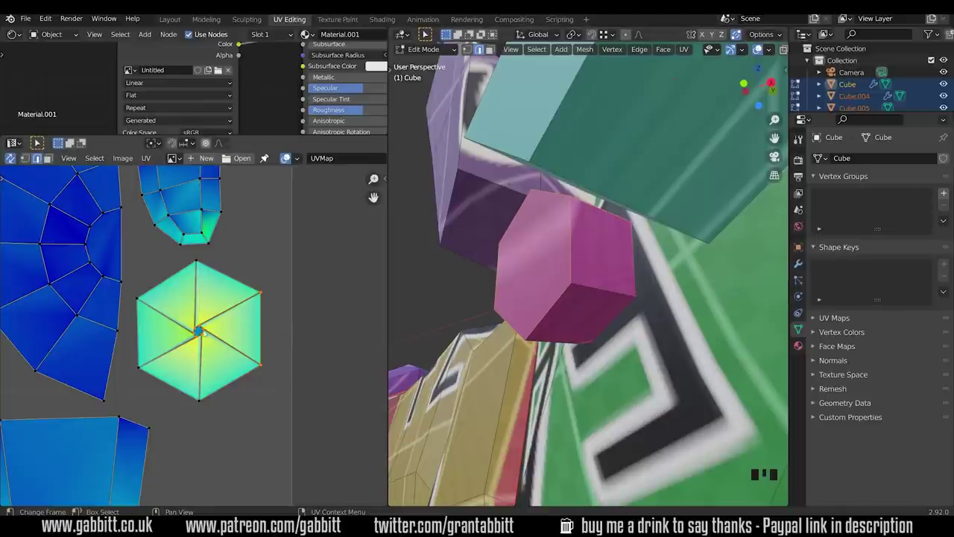
Step: Mark seams along one side edge of the small hexagonal pin and around the edge loop of its end face
{"action": "left_click", "coordinate": [617, 289]}
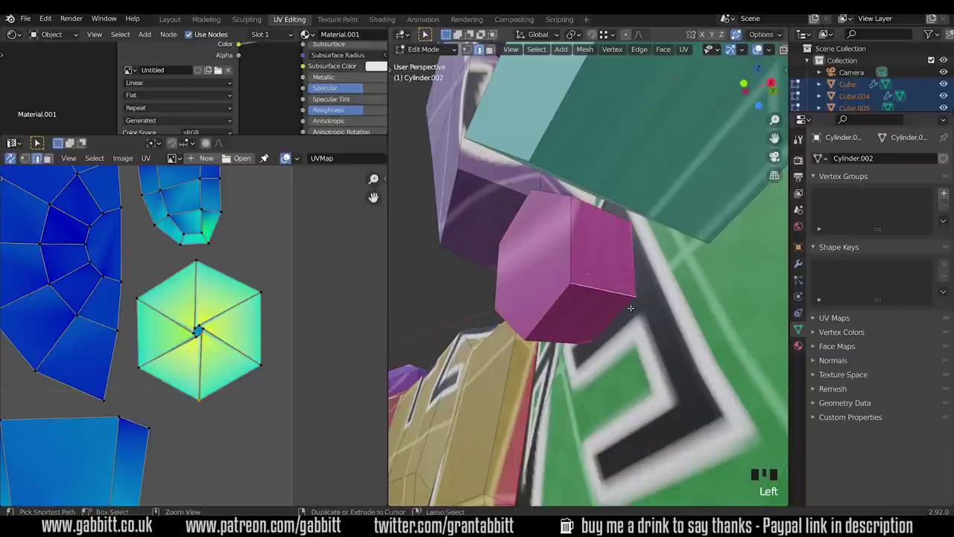
{"action": "key", "text": "ctrl+e"}
{"action": "left_click", "coordinate": [629, 313]}
{"action": "left_click", "coordinate": [570, 246], "text": "alt"}
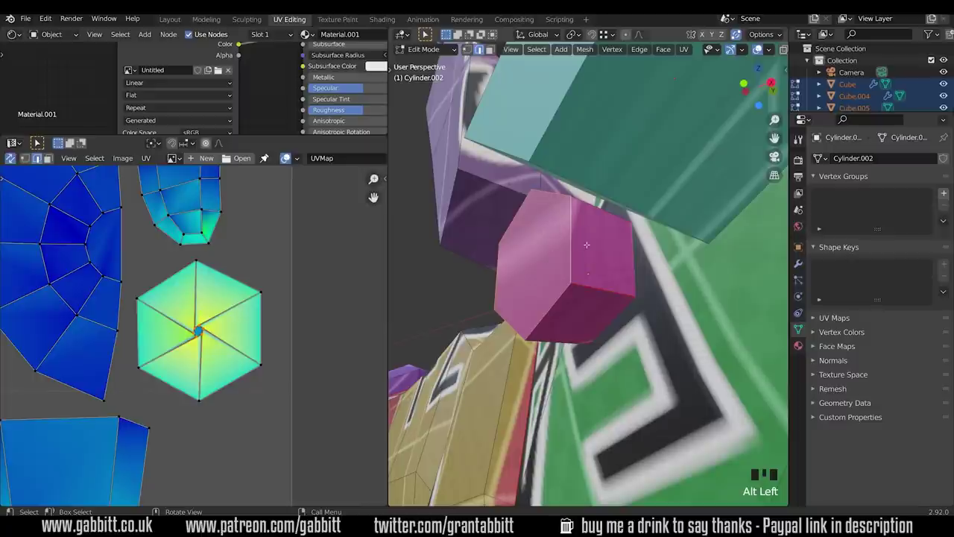
{"action": "key", "text": "ctrl+e"}
{"action": "left_click", "coordinate": [583, 245]}
Step: Select all linked geometry of the hexagonal pin and unwrap it along its seams
{"action": "middle_click_drag", "start_coordinate": [581, 262], "coordinate": [644, 297]}
{"action": "key", "text": "l"}
{"action": "scroll", "coordinate": [188, 347], "scroll_direction": "down", "scroll_amount": 1}
{"action": "scroll", "coordinate": [637, 285], "scroll_direction": "down", "scroll_amount": 1}
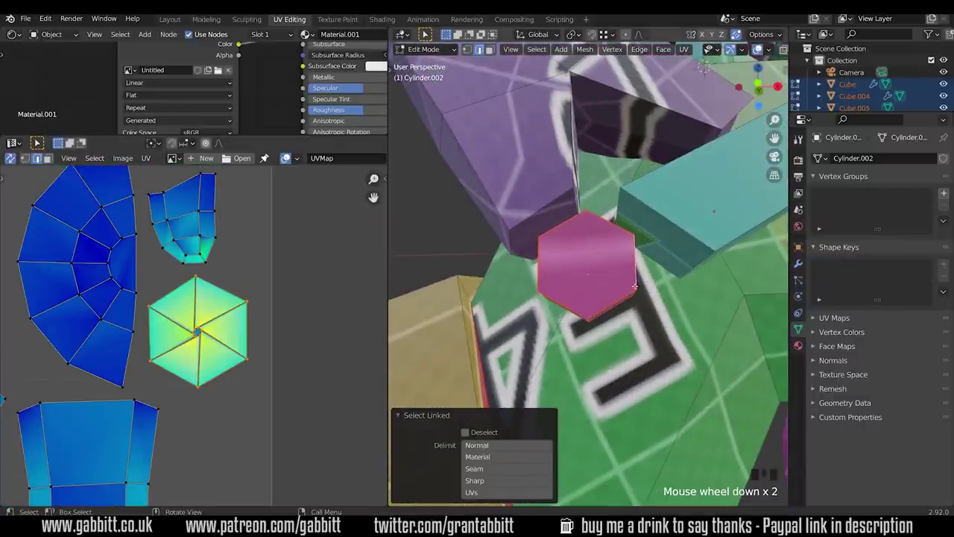
{"action": "key", "text": "u"}
{"action": "left_click", "coordinate": [632, 287]}
Step: Compare the hexagonal pin's UV size and colour grid scale with the rest of the layout, the stock, scope and muzzle
{"action": "scroll", "coordinate": [186, 336], "scroll_direction": "up", "scroll_amount": 3}
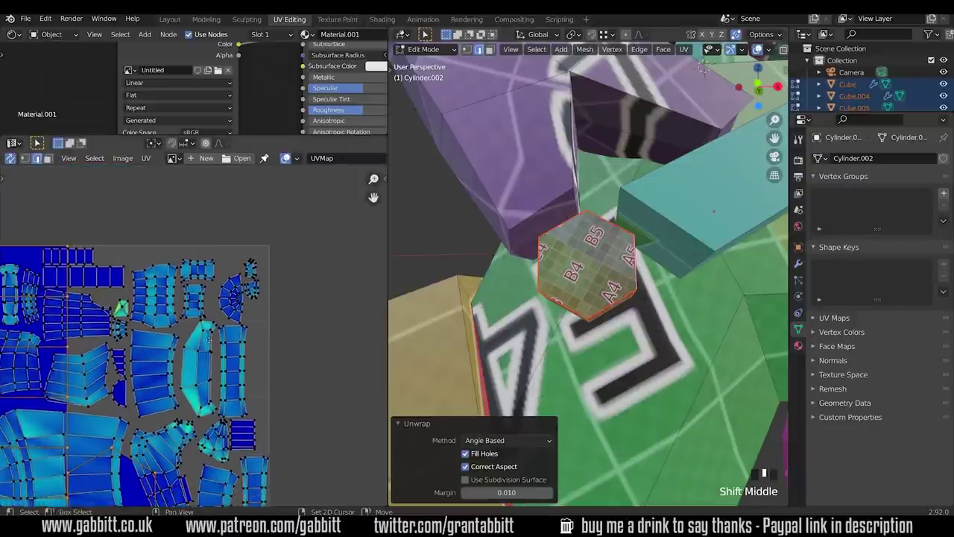
{"action": "middle_click_drag", "start_coordinate": [187, 335], "coordinate": [319, 283], "text": "shift"}
{"action": "middle_click_drag", "start_coordinate": [193, 293], "coordinate": [162, 296], "text": "shift"}
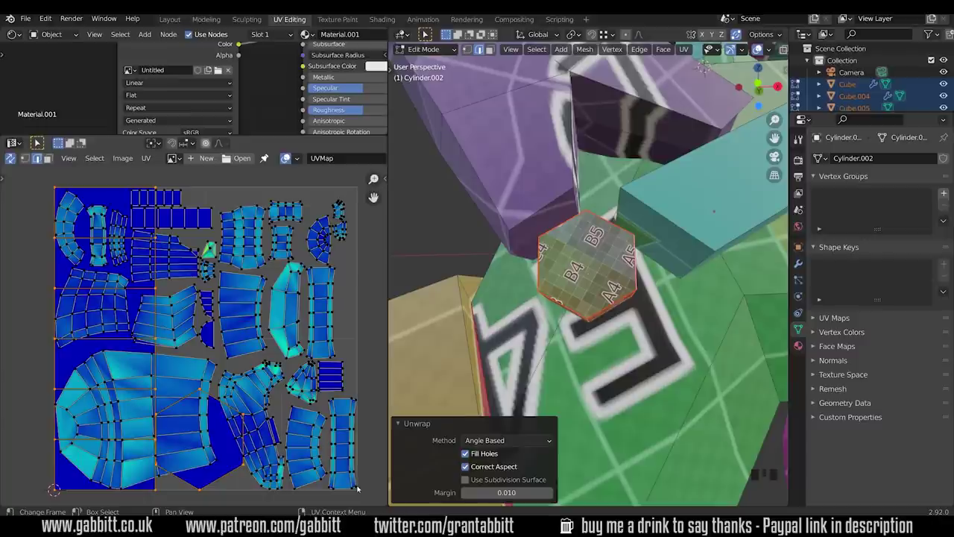
{"action": "mouse_move", "coordinate": [580, 283]}
{"action": "middle_mouse_down"}
{"action": "mouse_move", "coordinate": [555, 291]}
{"action": "mouse_move", "coordinate": [583, 283]}
{"action": "middle_mouse_up"}
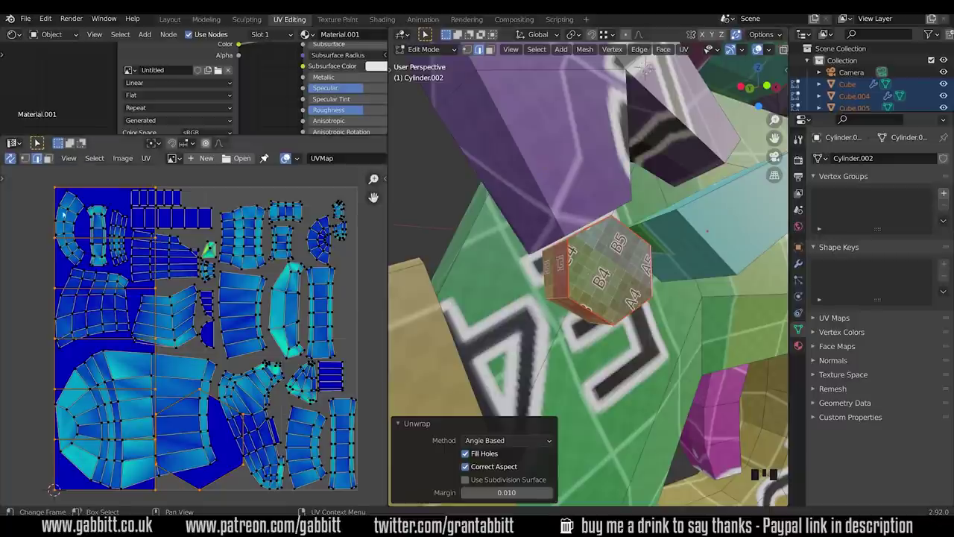
{"action": "scroll", "coordinate": [668, 350], "scroll_direction": "down", "scroll_amount": 11}
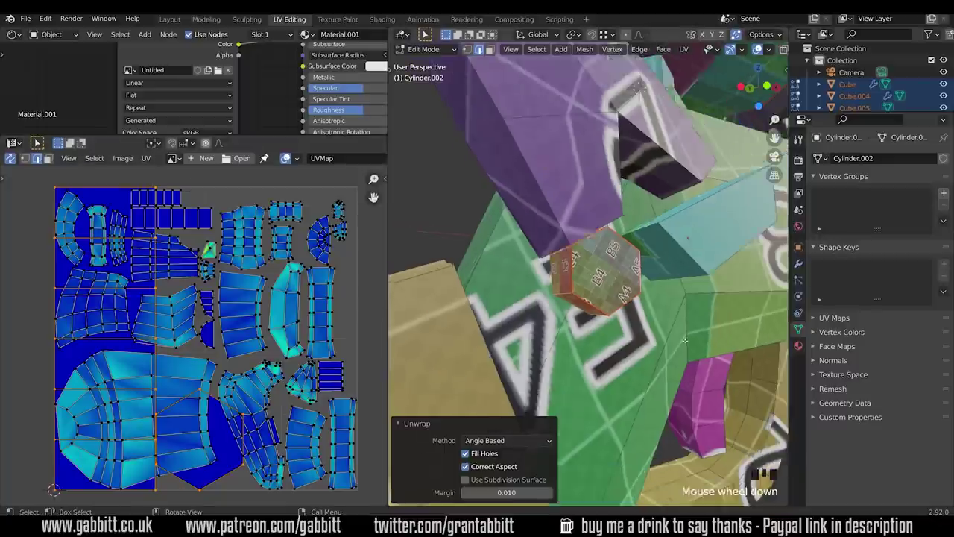
{"action": "middle_click_drag", "start_coordinate": [519, 335], "coordinate": [484, 407]}
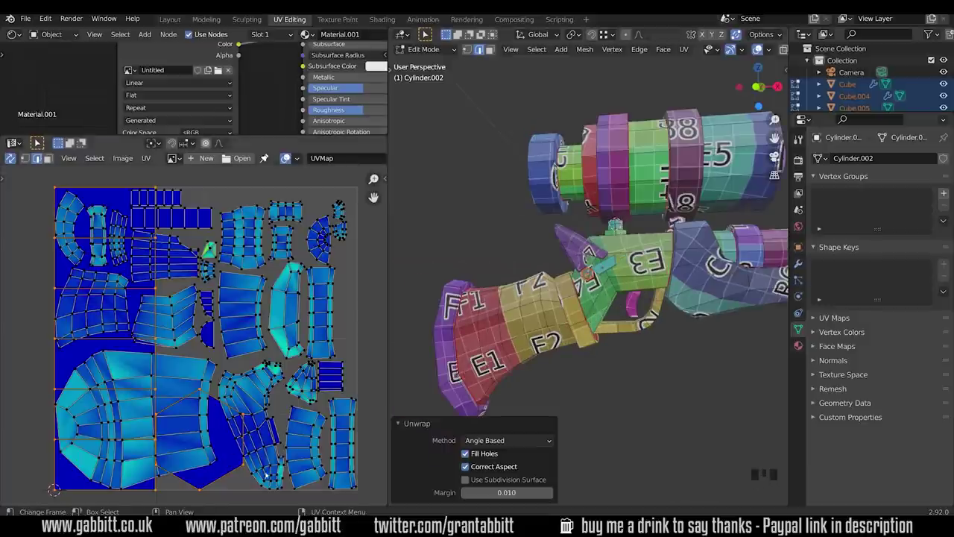
{"action": "scroll", "coordinate": [671, 325], "scroll_direction": "down", "scroll_amount": 3}
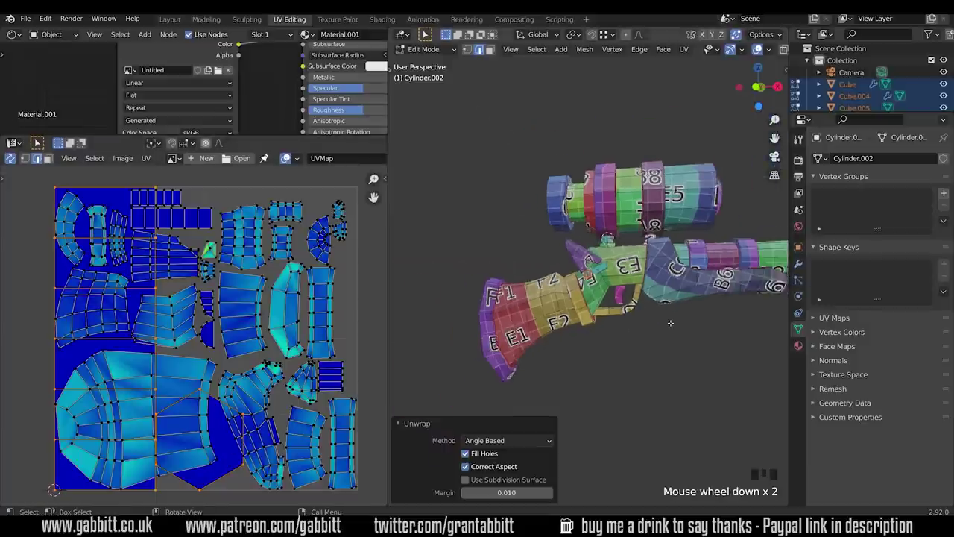
{"action": "middle_click_drag", "start_coordinate": [723, 300], "coordinate": [517, 375], "text": "shift"}
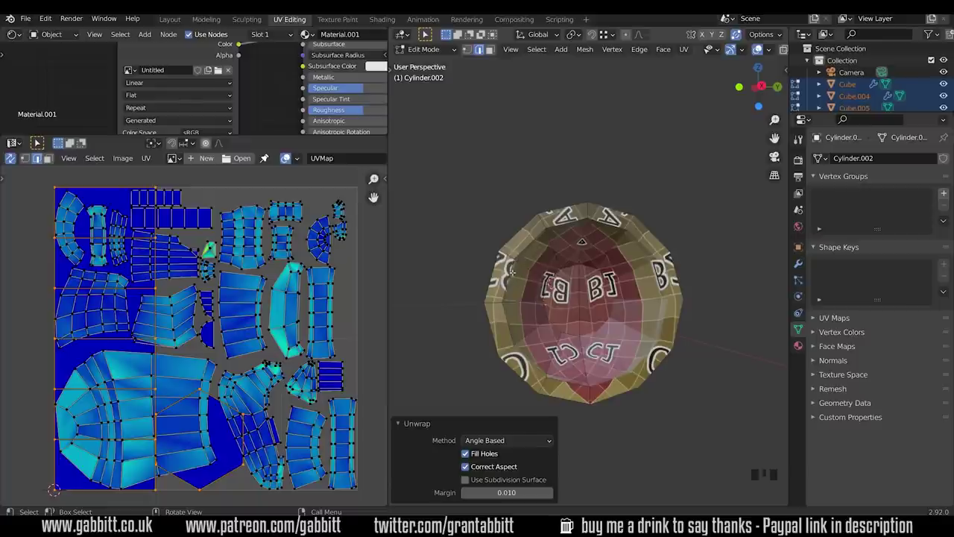
{"action": "middle_click_drag", "start_coordinate": [514, 284], "coordinate": [447, 329], "text": "shift"}
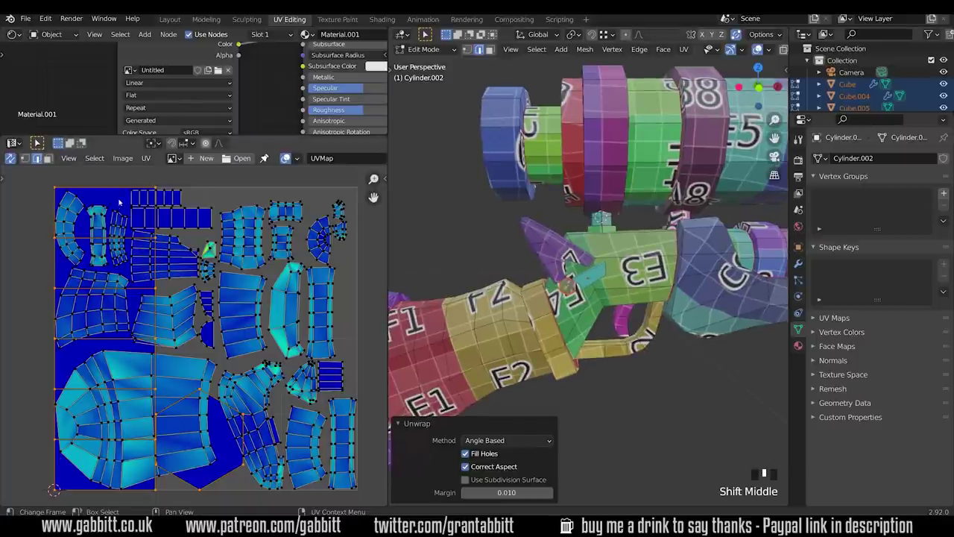
Step: Select all the gun parts and unwrap them together into one packed layout
{"action": "scroll", "coordinate": [657, 249], "scroll_direction": "up", "scroll_amount": 4}
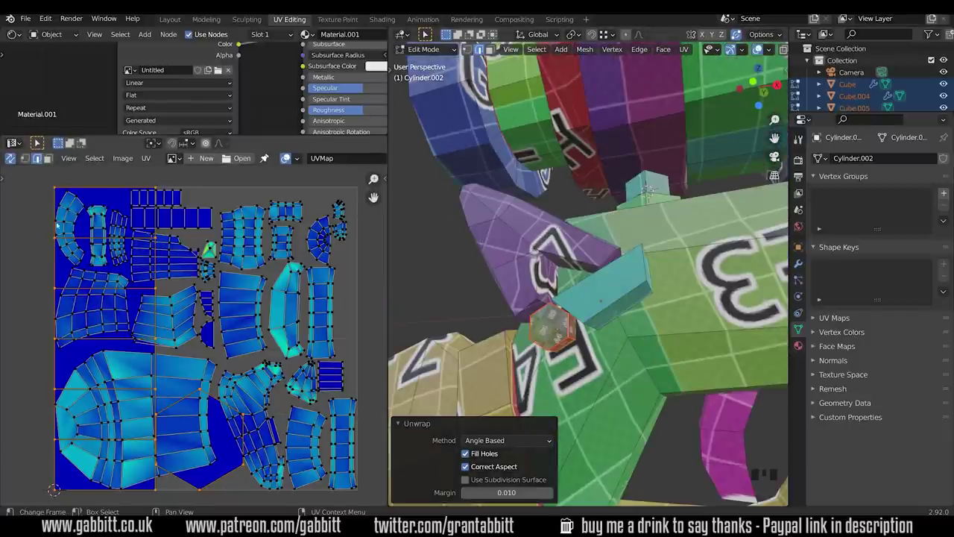
{"action": "key", "text": "a"}
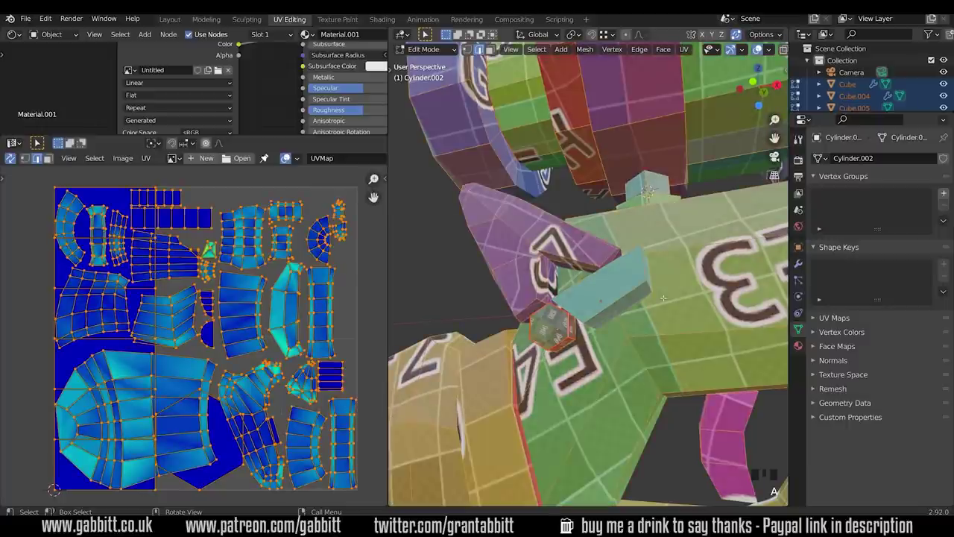
{"action": "key", "text": "u"}
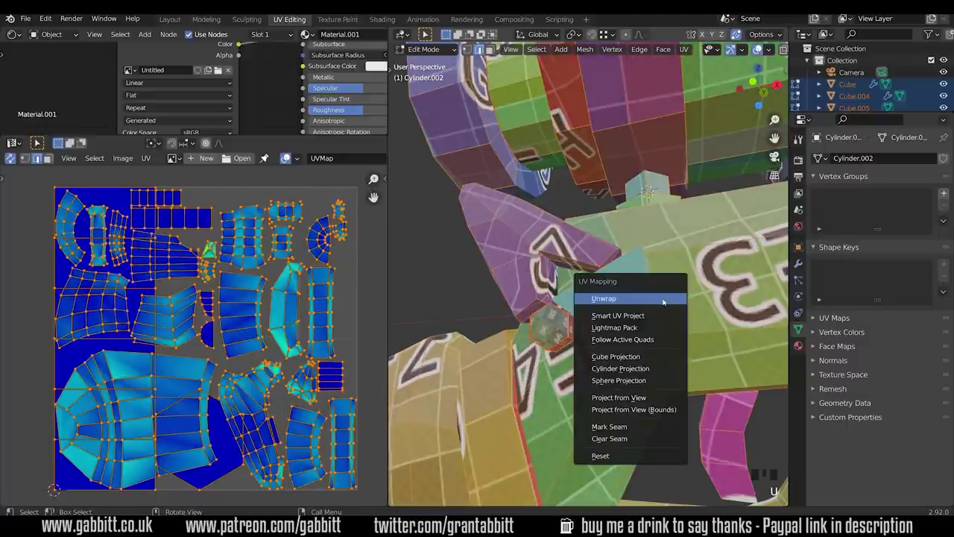
{"action": "left_click", "coordinate": [665, 300]}
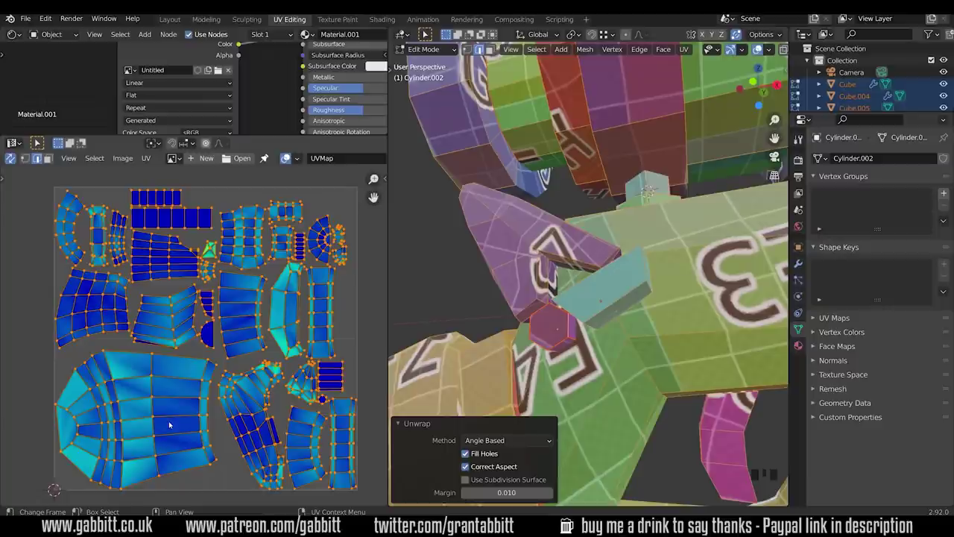
Step: Find the small tapered block behind the strongly stretched green UV island and mark seams along its edges
{"action": "left_click", "coordinate": [213, 247]}
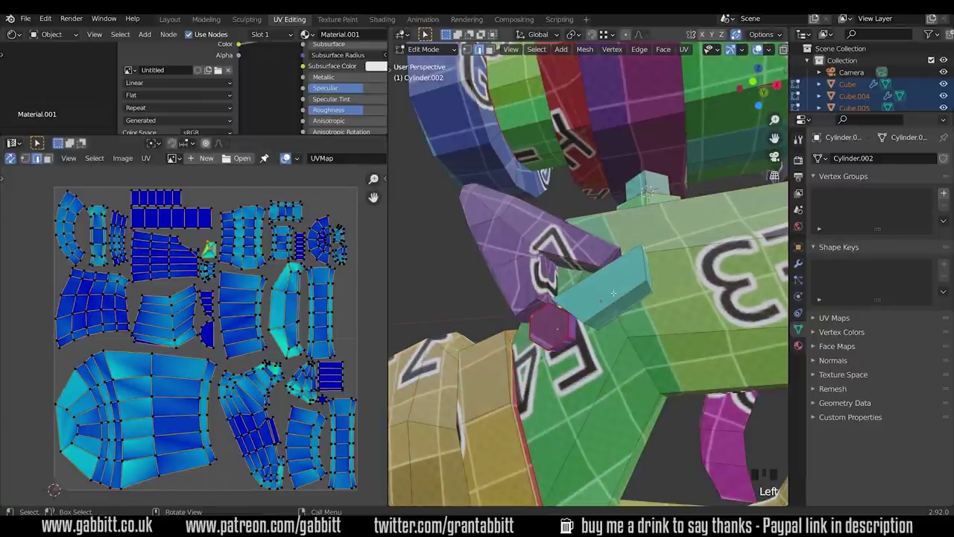
{"action": "key", "text": "KP_Decimal"}
{"action": "scroll", "coordinate": [589, 313], "scroll_direction": "down", "scroll_amount": 4}
{"action": "middle_click_drag", "start_coordinate": [589, 313], "coordinate": [586, 288]}
{"action": "left_click", "coordinate": [581, 279], "text": "shift"}
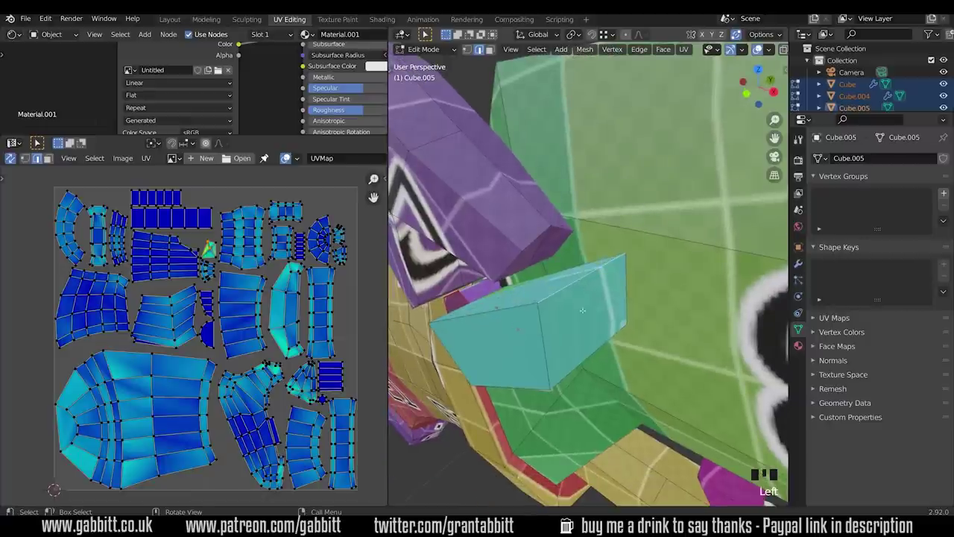
{"action": "scroll", "coordinate": [545, 435], "scroll_direction": "down", "scroll_amount": 2}
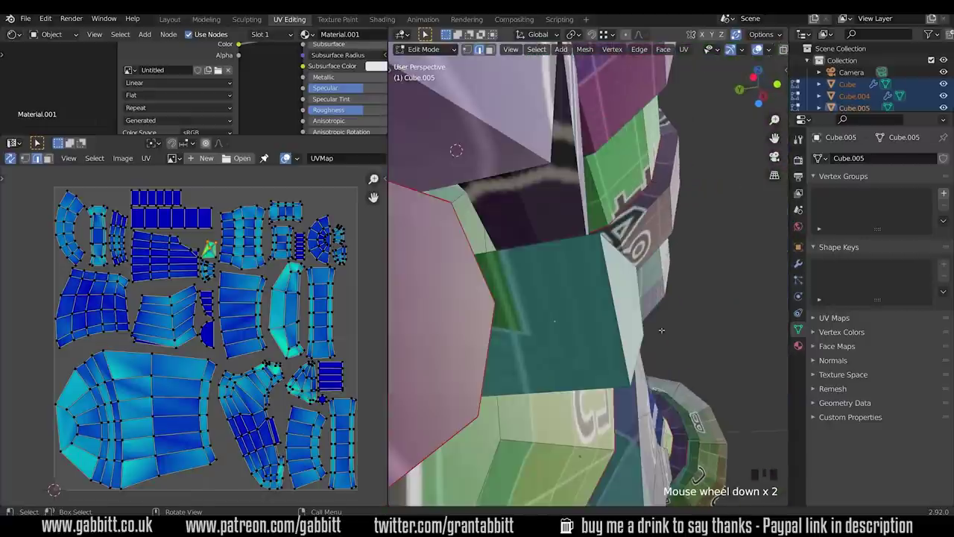
{"action": "middle_click_drag", "start_coordinate": [557, 243], "coordinate": [577, 297]}
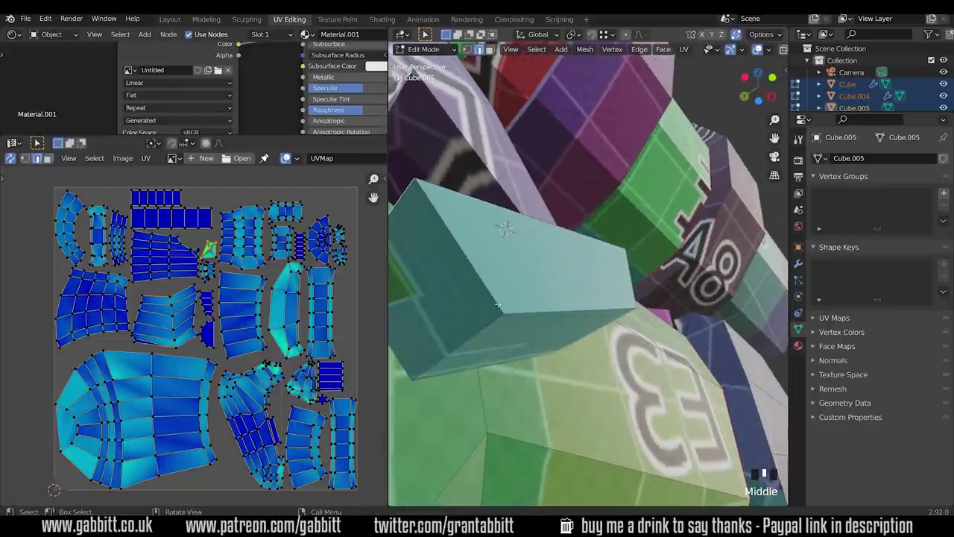
{"action": "key", "text": "ctrl+e"}
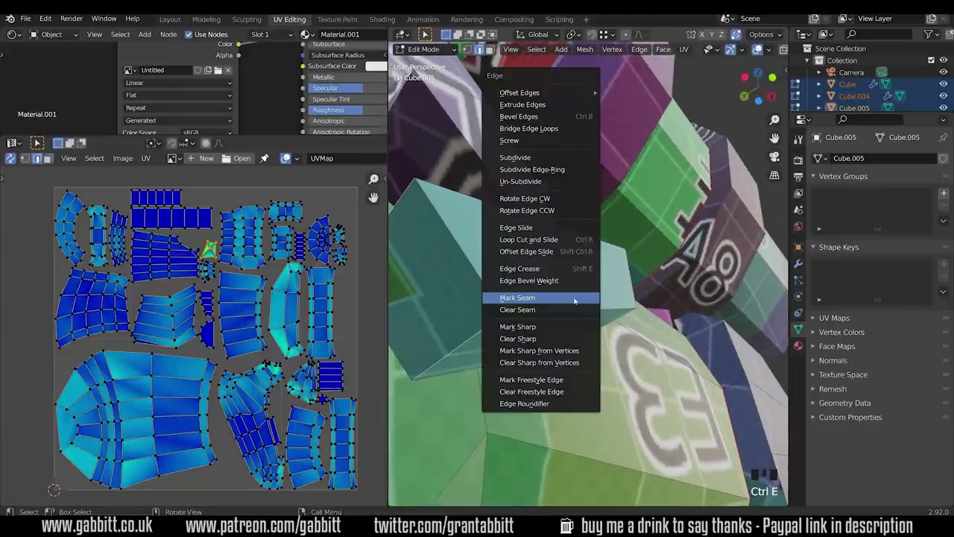
{"action": "left_click", "coordinate": [575, 299]}
Step: Select all the gun parts and unwrap them again with the tapered block's new seams
{"action": "key", "text": "a"}
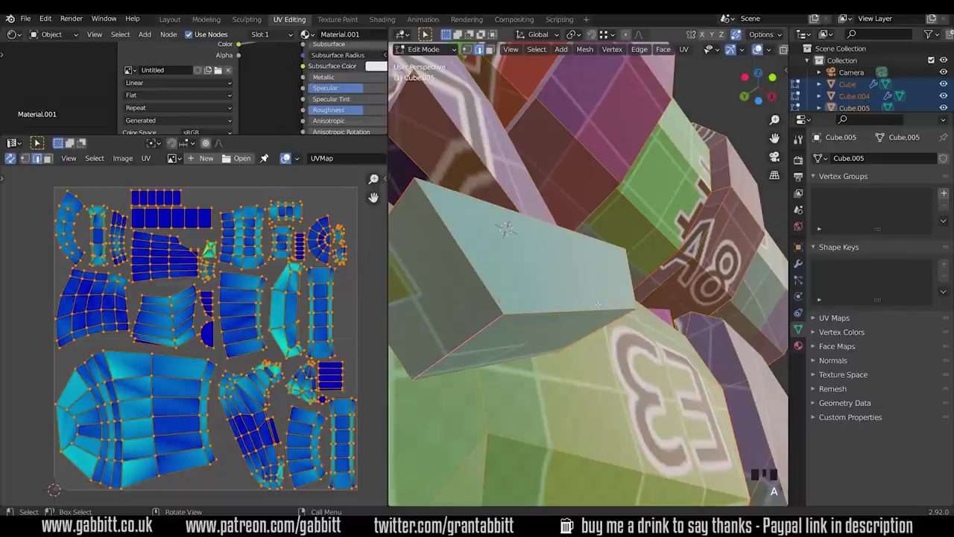
{"action": "key", "text": "u"}
{"action": "left_click", "coordinate": [598, 304]}
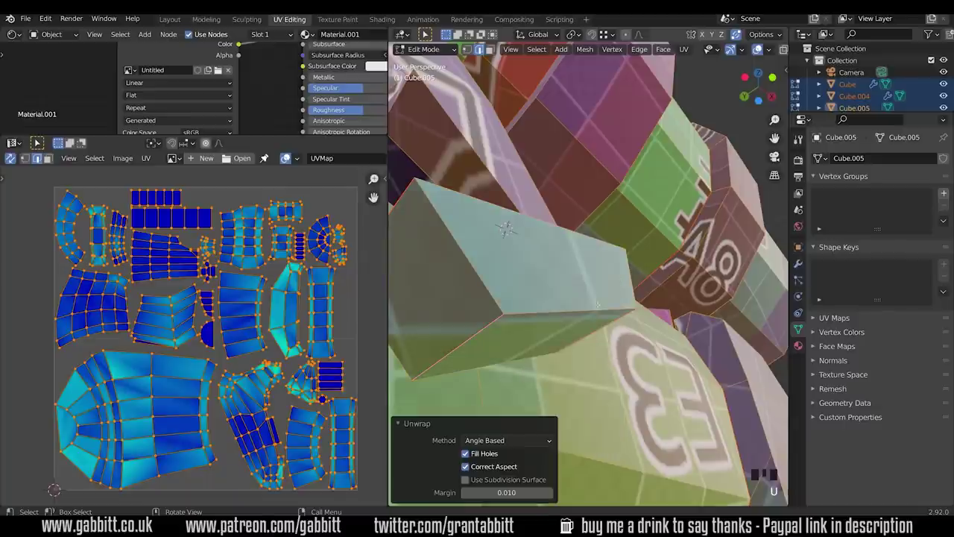
Step: Select an edge of the tapered block and inspect its unfolded island in the UV Editor against the whole layout
{"action": "left_click", "coordinate": [530, 313]}
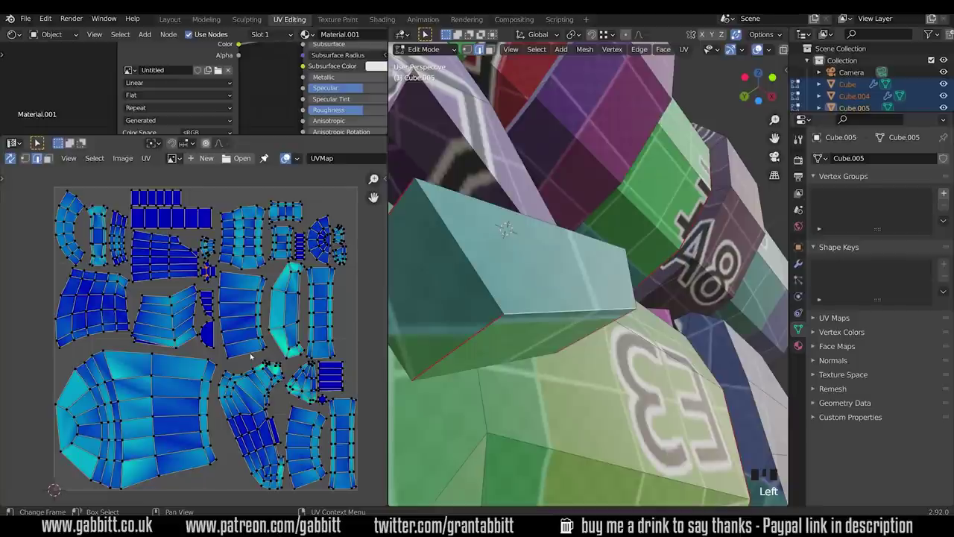
{"action": "key", "text": "KP_Decimal"}
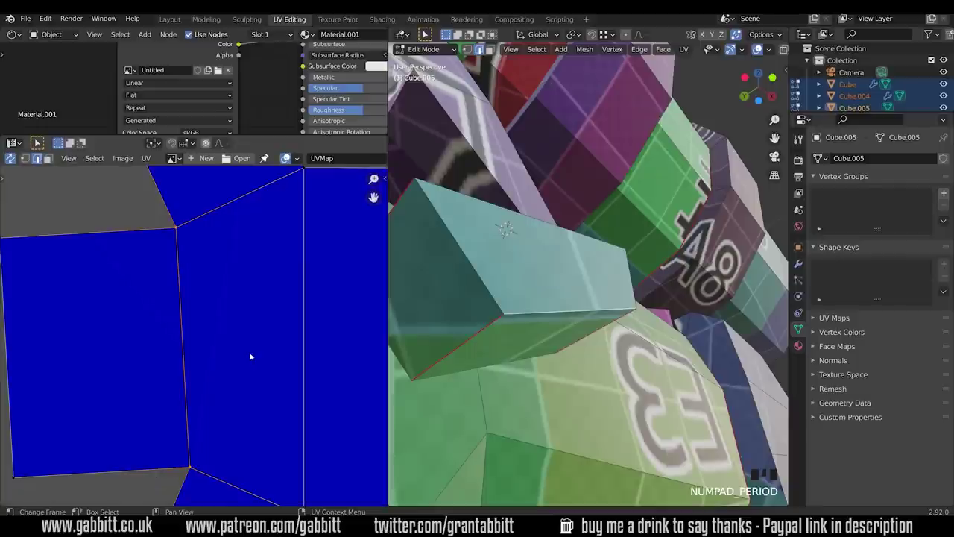
{"action": "scroll", "coordinate": [246, 356], "scroll_direction": "down", "scroll_amount": 6}
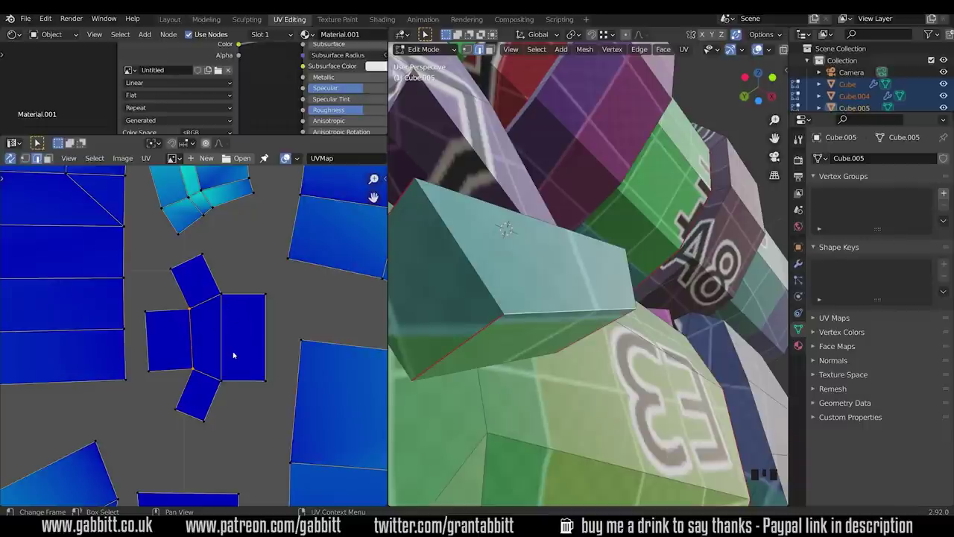
{"action": "scroll", "coordinate": [218, 352], "scroll_direction": "down", "scroll_amount": 9}
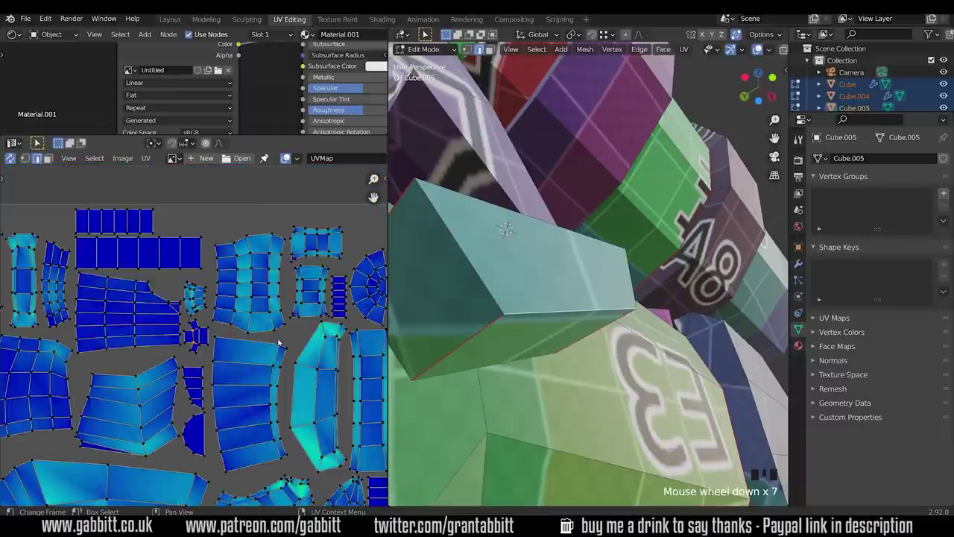
{"action": "middle_click_drag", "start_coordinate": [271, 345], "coordinate": [273, 276]}
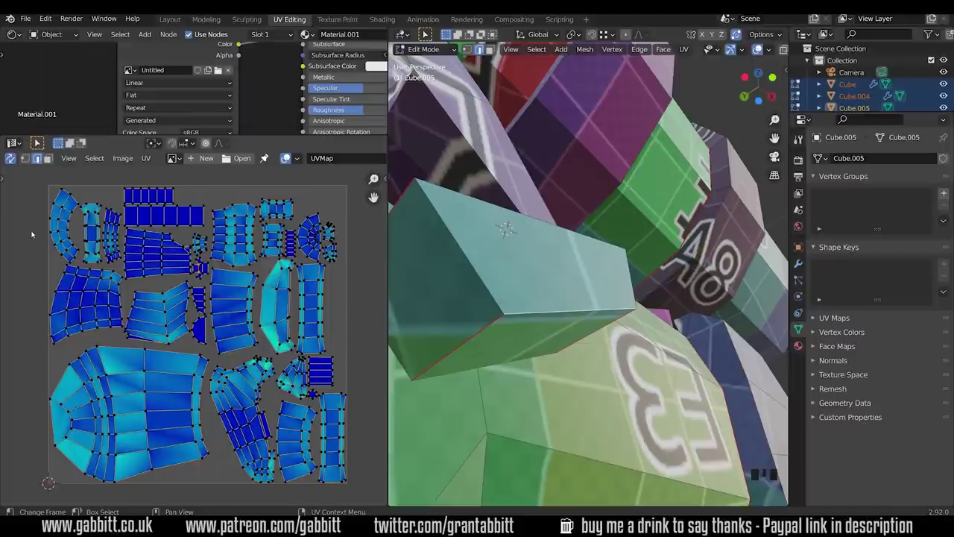
Step: Locate the curved UV island on the red scope ring, select the ring's face loops and examine the island's distortion
{"action": "left_click", "coordinate": [437, 270]}
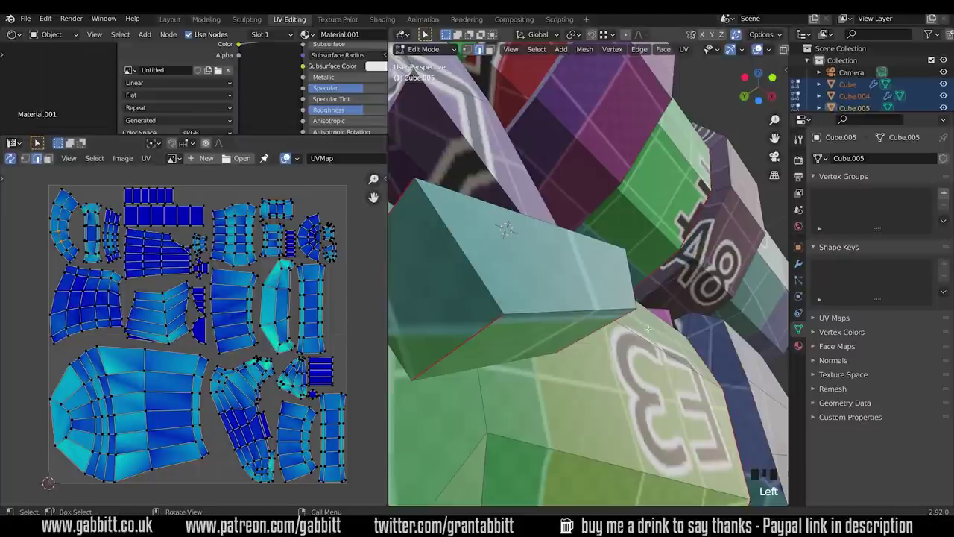
{"action": "key", "text": "KP_Decimal"}
{"action": "scroll", "coordinate": [648, 328], "scroll_direction": "down", "scroll_amount": 4}
{"action": "middle_click_drag", "start_coordinate": [649, 328], "coordinate": [526, 172]}
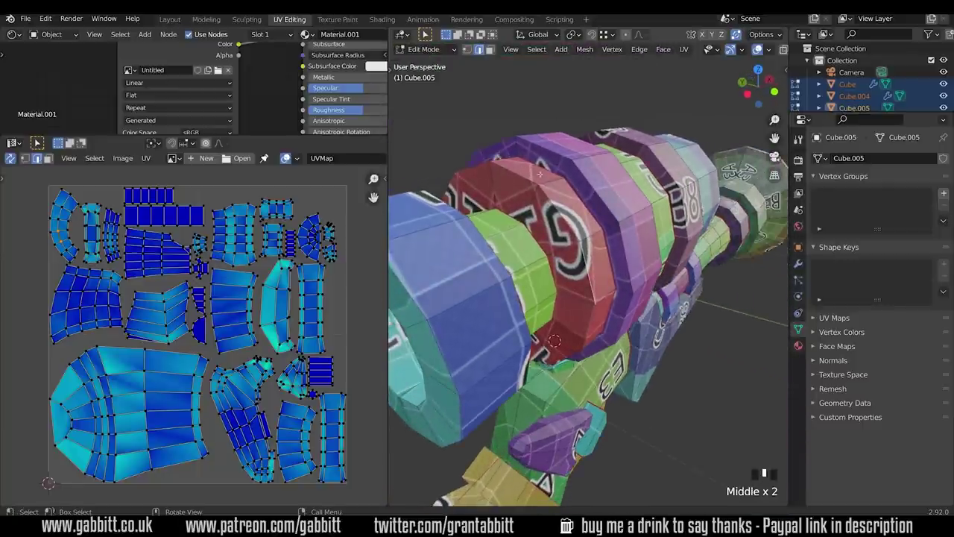
{"action": "middle_click_drag", "start_coordinate": [551, 360], "coordinate": [604, 268]}
{"action": "left_click", "coordinate": [561, 231], "text": "alt"}
{"action": "left_click", "coordinate": [591, 246], "text": "alt+shift"}
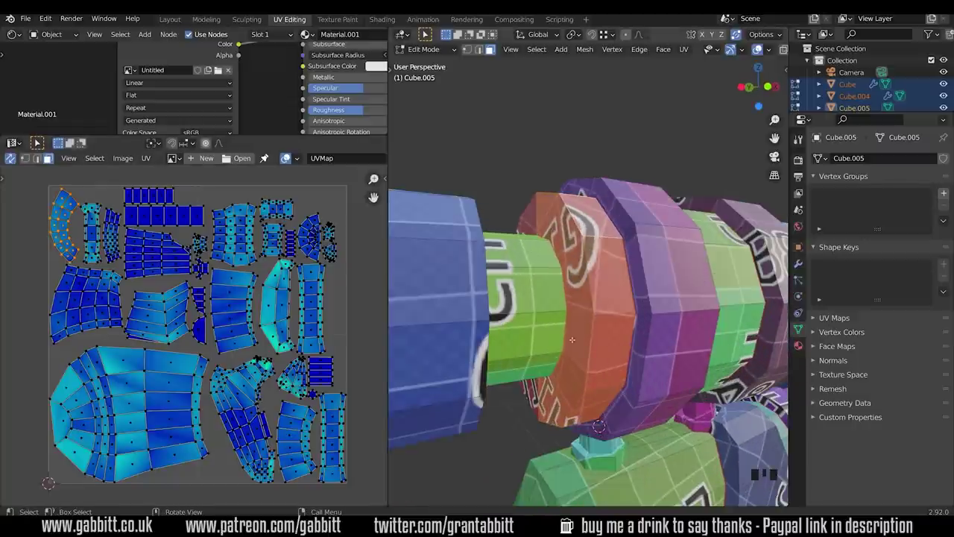
{"action": "middle_click_drag", "start_coordinate": [568, 330], "coordinate": [585, 177]}
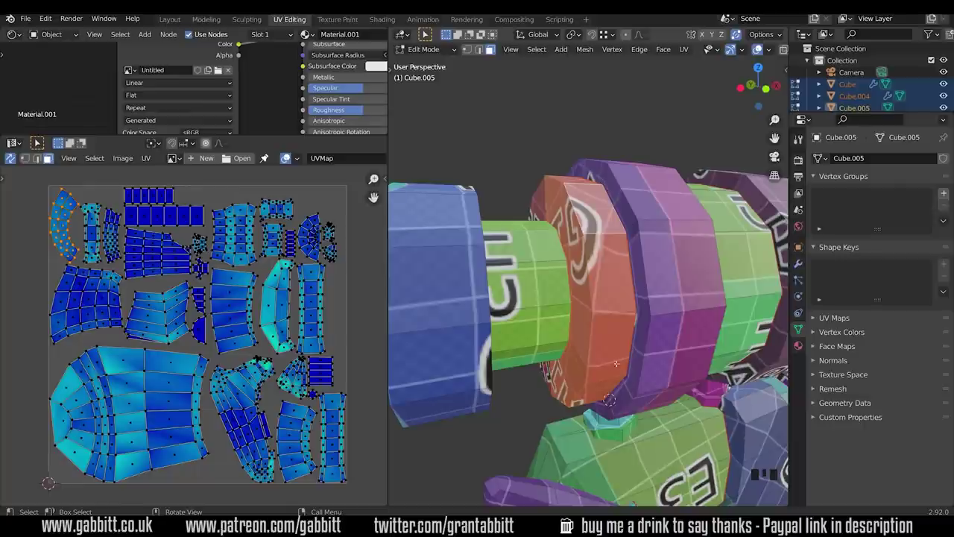
{"action": "scroll", "coordinate": [67, 226], "scroll_direction": "up", "scroll_amount": 2}
{"action": "middle_click_drag", "start_coordinate": [67, 226], "coordinate": [214, 275], "text": "shift"}
{"action": "scroll", "coordinate": [237, 234], "scroll_direction": "up", "scroll_amount": 3}
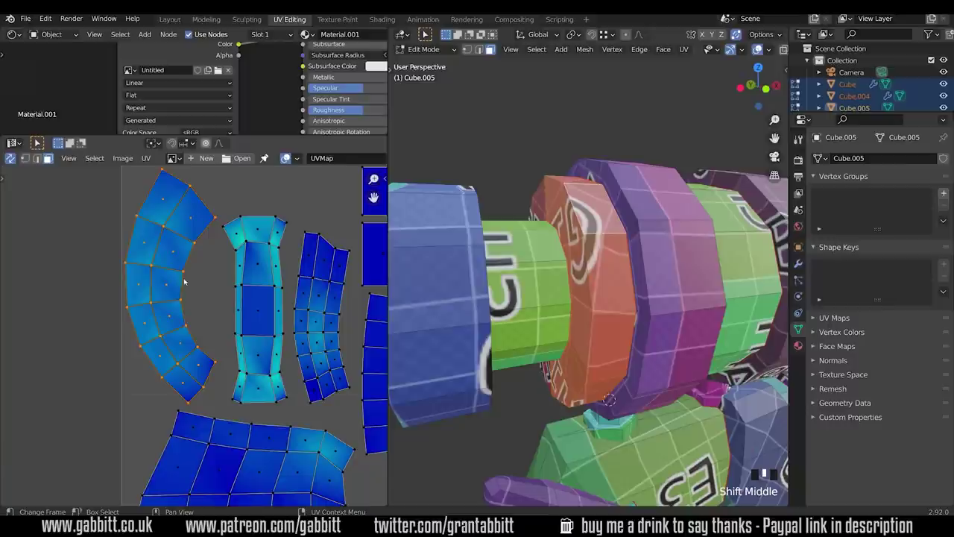
Step: Mark a seam around the edge loop between the red scope ring's end face and its outer band
{"action": "middle_click_drag", "start_coordinate": [643, 294], "coordinate": [525, 284]}
{"action": "scroll", "coordinate": [607, 250], "scroll_direction": "up", "scroll_amount": 1}
{"action": "middle_click_drag", "start_coordinate": [565, 446], "coordinate": [669, 175], "text": "shift"}
{"action": "key", "text": "2"}
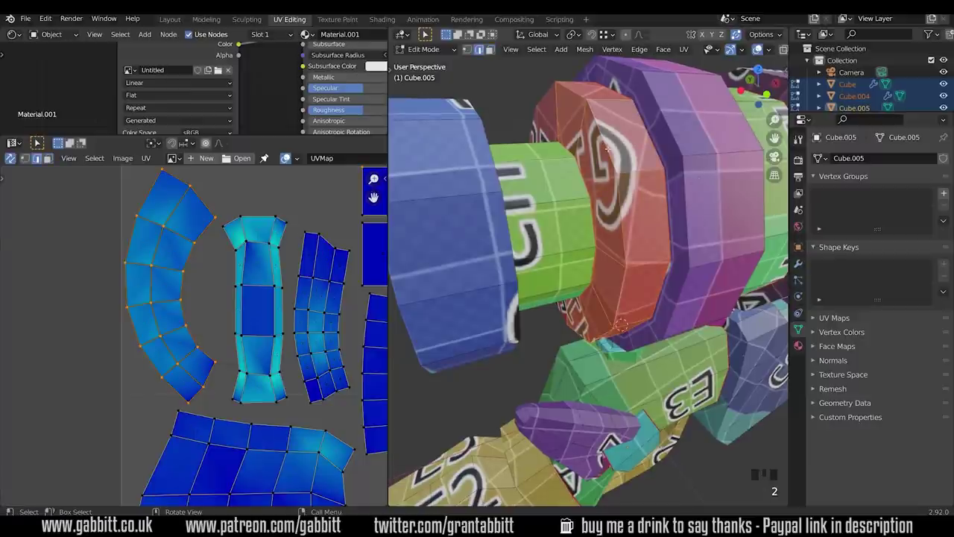
{"action": "left_click", "coordinate": [607, 149], "text": "alt"}
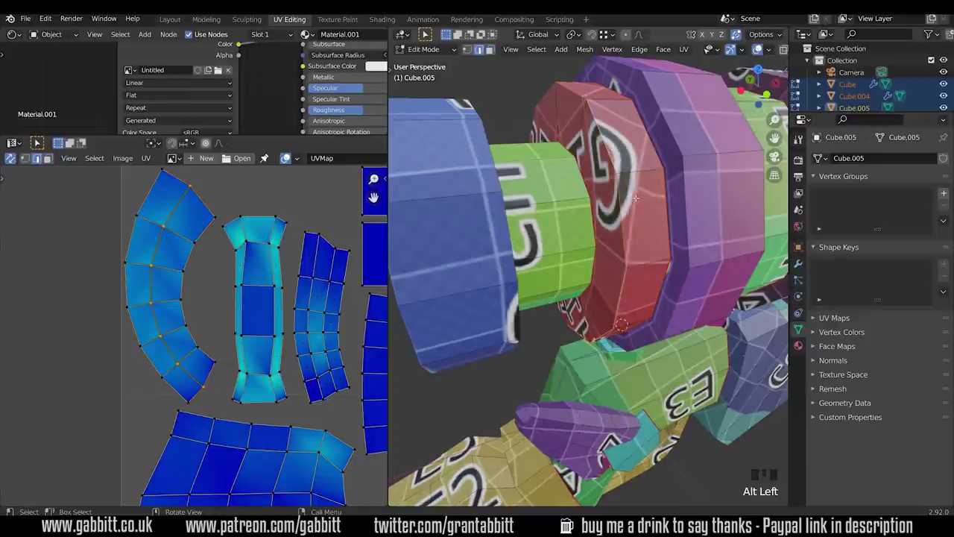
{"action": "key", "text": "ctrl+e"}
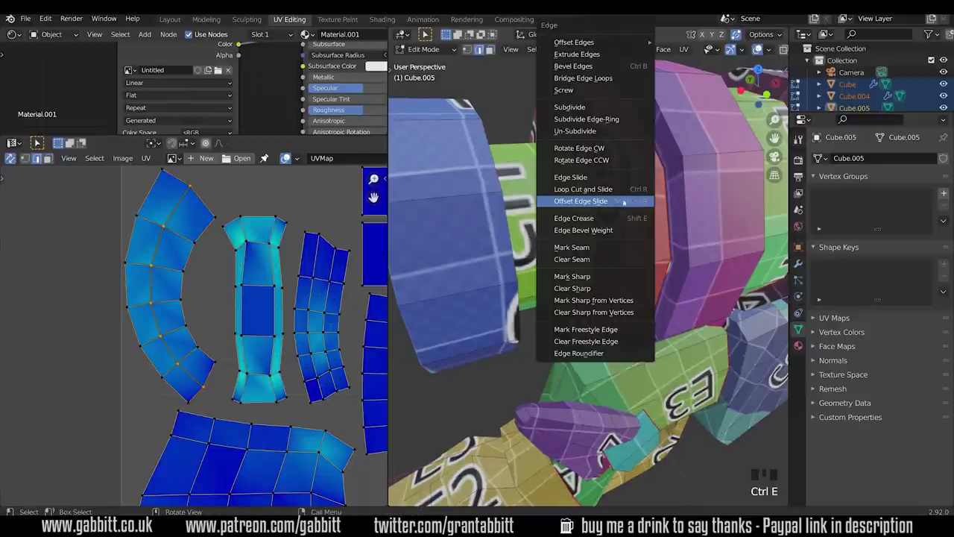
{"action": "left_click", "coordinate": [588, 247]}
Step: Select all the gun parts and unwrap them again with the scope ring's new seam
{"action": "key", "text": "a"}
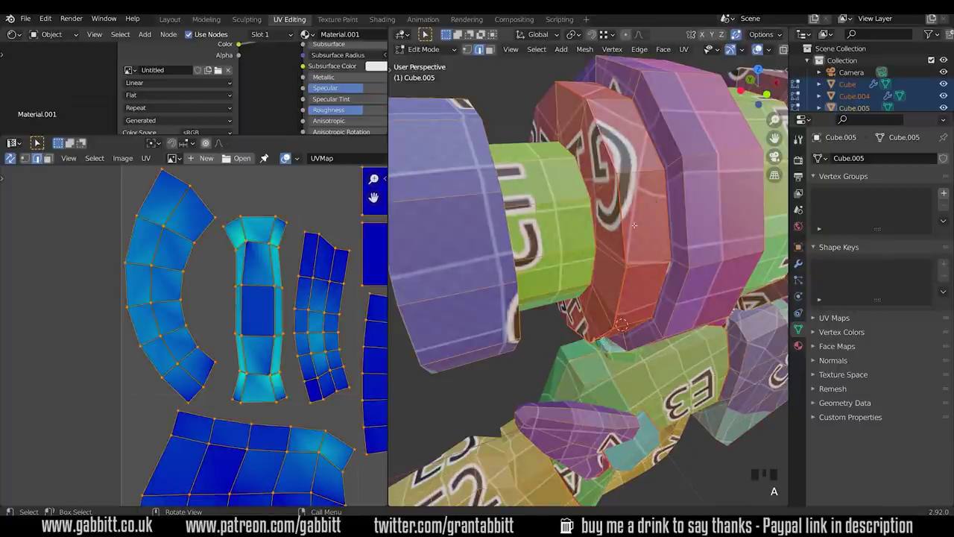
{"action": "key", "text": "u"}
{"action": "left_click", "coordinate": [626, 228]}
Step: Select the scope ring's end-face loop and examine its C-shaped island and the rest of the UV layout for stretching
{"action": "scroll", "coordinate": [598, 192], "scroll_direction": "down", "scroll_amount": 3}
{"action": "left_click", "coordinate": [598, 192], "text": "alt"}
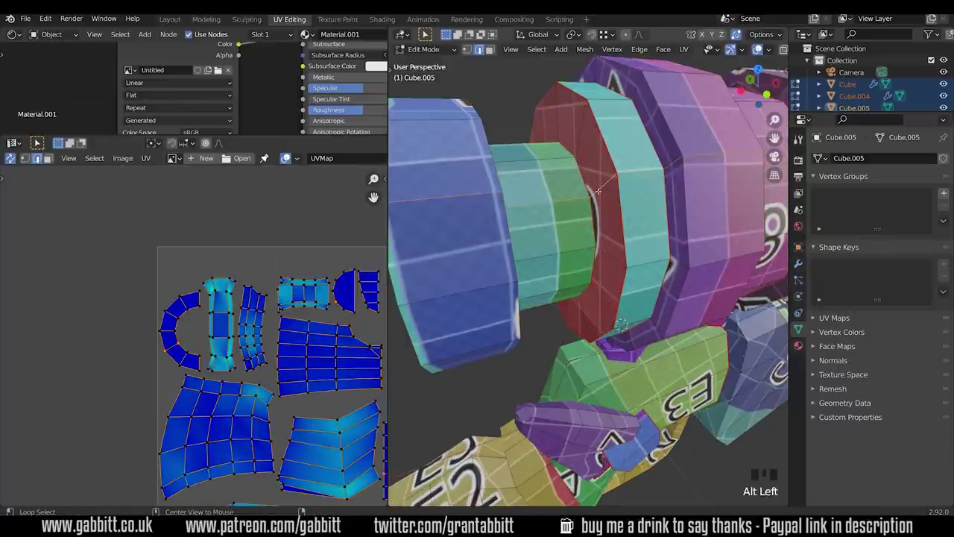
{"action": "key", "text": "3"}
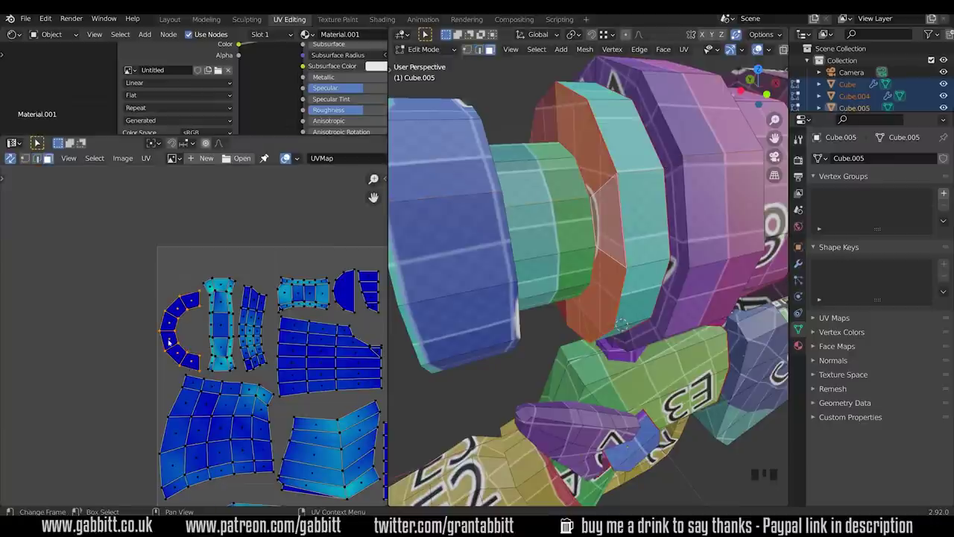
{"action": "scroll", "coordinate": [591, 253], "scroll_direction": "down", "scroll_amount": 2}
{"action": "middle_click_drag", "start_coordinate": [590, 253], "coordinate": [565, 154]}
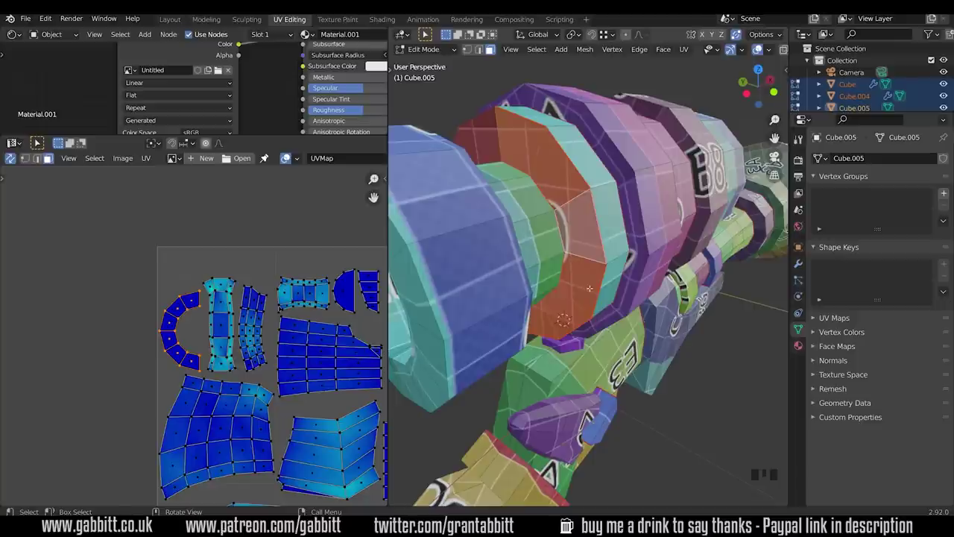
{"action": "scroll", "coordinate": [186, 335], "scroll_direction": "up", "scroll_amount": 5}
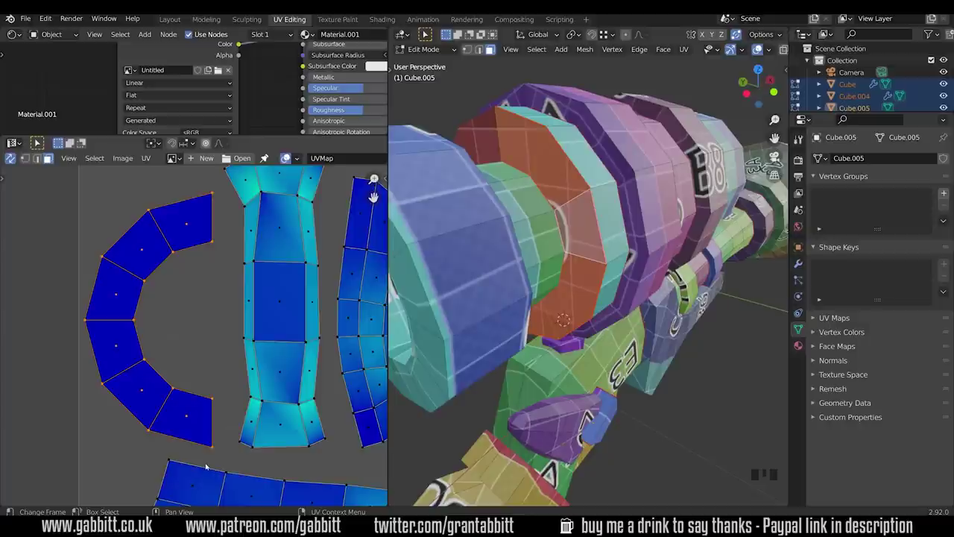
{"action": "scroll", "coordinate": [219, 348], "scroll_direction": "down", "scroll_amount": 6}
{"action": "middle_click_drag", "start_coordinate": [287, 389], "coordinate": [139, 287], "text": "shift"}
{"action": "scroll", "coordinate": [139, 287], "scroll_direction": "down", "scroll_amount": 2}
{"action": "middle_click_drag", "start_coordinate": [246, 368], "coordinate": [236, 355], "text": "shift"}
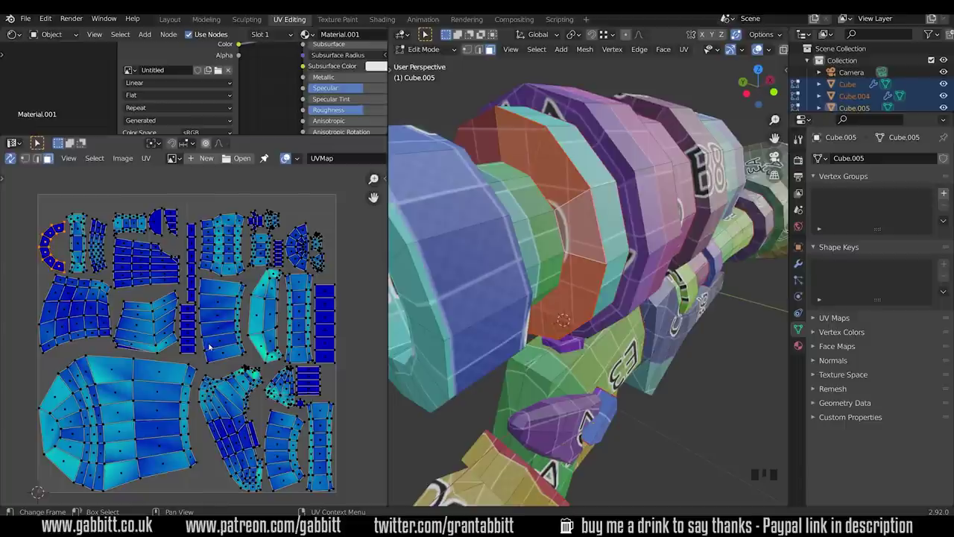
Step: Locate the large stretched UV island on the flared muzzle and mark a seam around the muzzle's outer rim loop
{"action": "left_click", "coordinate": [104, 417]}
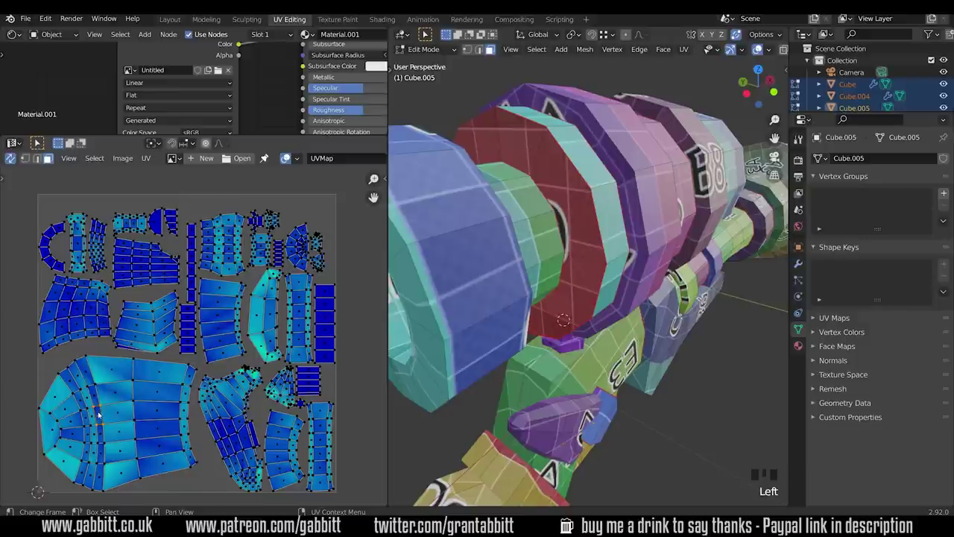
{"action": "key", "text": "KP_Decimal"}
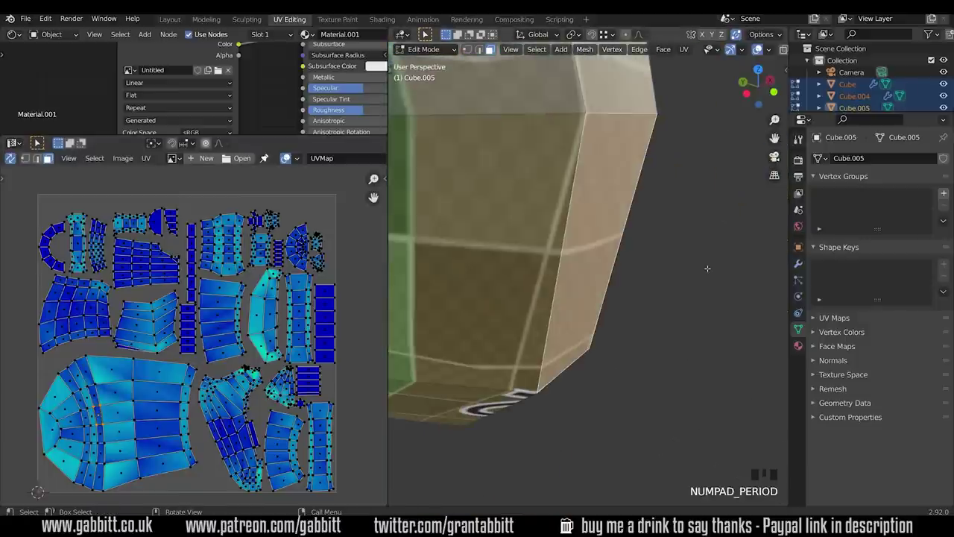
{"action": "scroll", "coordinate": [686, 265], "scroll_direction": "down", "scroll_amount": 10}
{"action": "middle_click_drag", "start_coordinate": [666, 261], "coordinate": [582, 328]}
{"action": "left_click", "coordinate": [630, 372], "text": "alt"}
{"action": "key", "text": "ctrl+e"}
{"action": "left_click", "coordinate": [596, 283]}
Step: Unwrap all the gun parts again with the muzzle rim's new seam
{"action": "key", "text": "u"}
{"action": "left_click", "coordinate": [503, 354]}
{"action": "left_click", "coordinate": [503, 354]}
Step: Mark a seam around the edge loop where the muzzle flare meets the barrel and unwrap all the gun parts again
{"action": "middle_click_drag", "start_coordinate": [503, 354], "coordinate": [644, 164]}
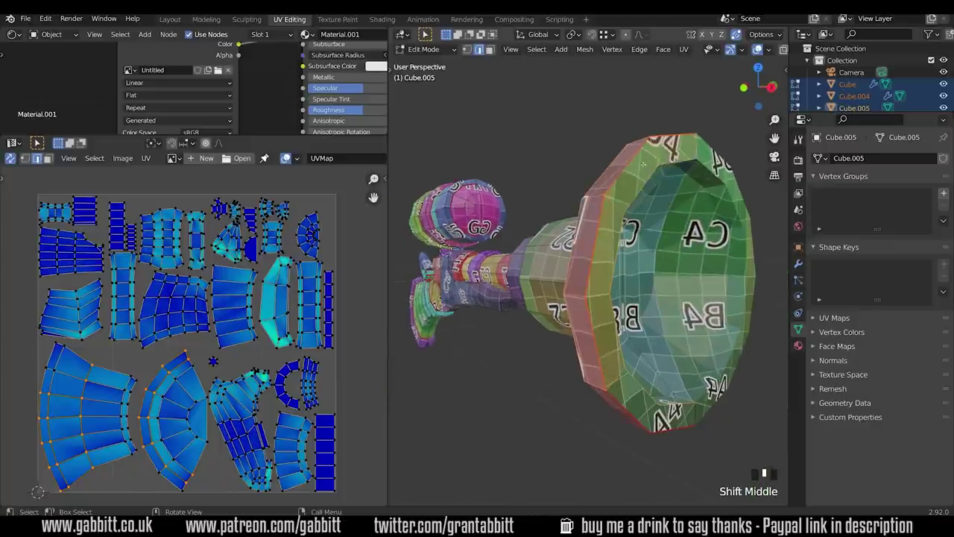
{"action": "middle_click_drag", "start_coordinate": [588, 319], "coordinate": [685, 329]}
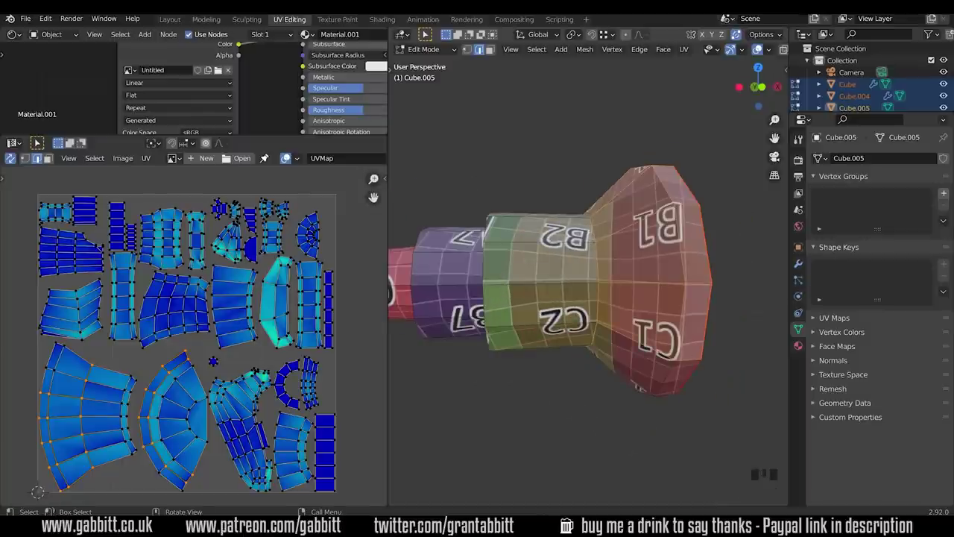
{"action": "left_click", "coordinate": [593, 233], "text": "alt"}
{"action": "key", "text": "ctrl+e"}
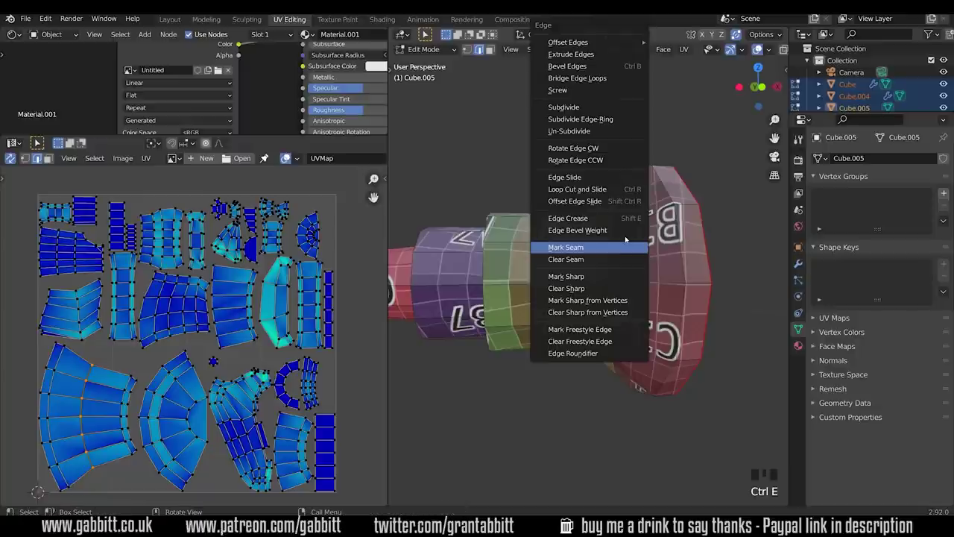
{"action": "left_click", "coordinate": [617, 246]}
{"action": "key", "text": "a"}
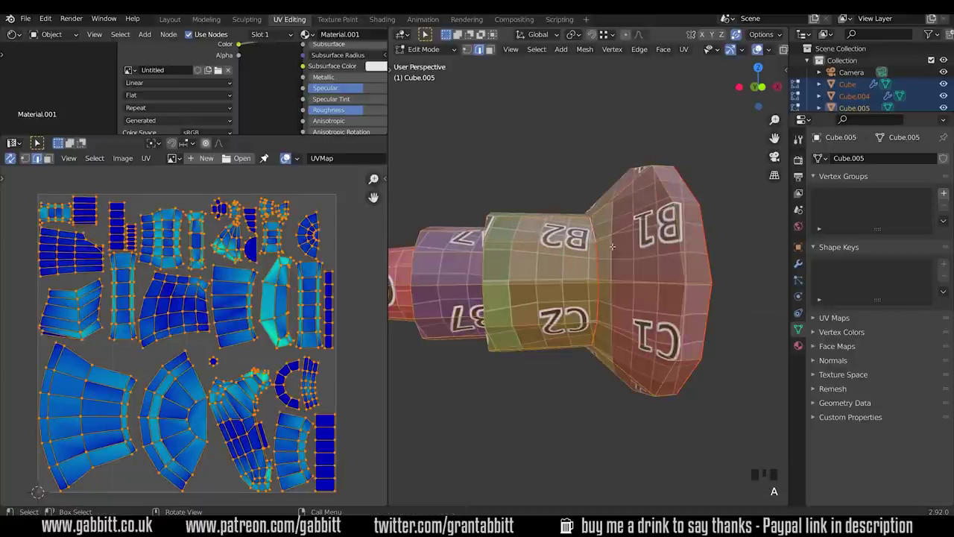
{"action": "key", "text": "u"}
{"action": "left_click", "coordinate": [610, 246]}
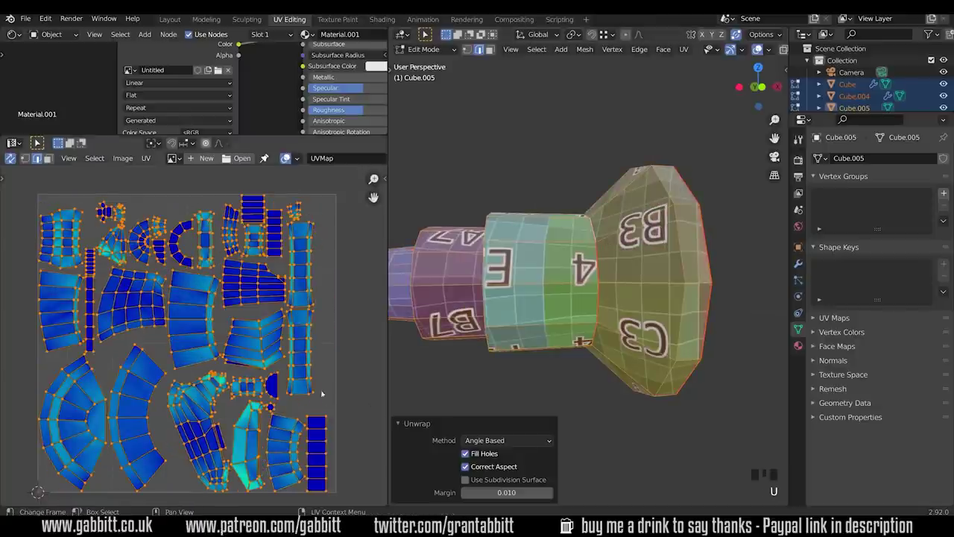
Step: Repeat the unwrap of all the gun parts with the Conformal method and compare it with the Angle Based option
{"action": "middle_click_drag", "start_coordinate": [651, 326], "coordinate": [685, 278]}
{"action": "key", "text": "a"}
{"action": "key", "text": "a"}
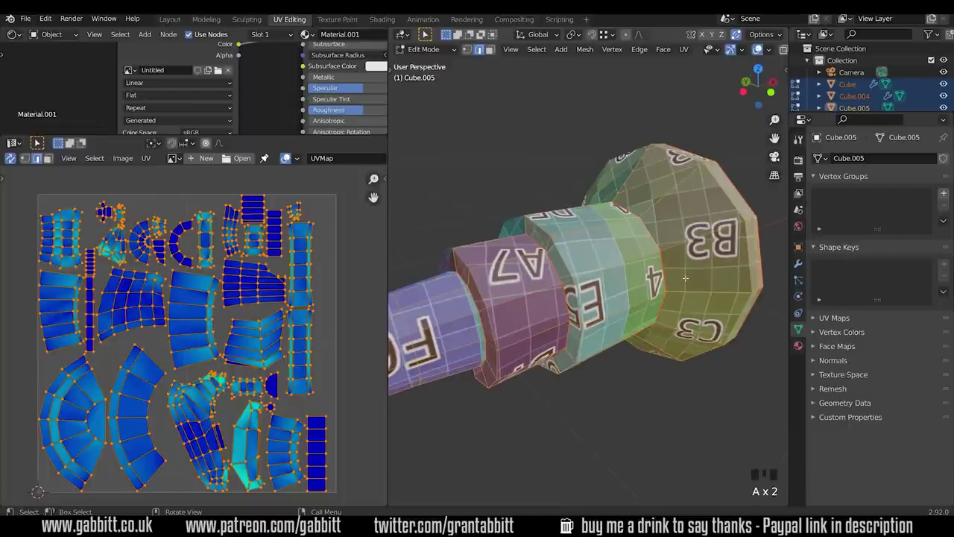
{"action": "key", "text": "u"}
{"action": "left_click", "coordinate": [684, 279]}
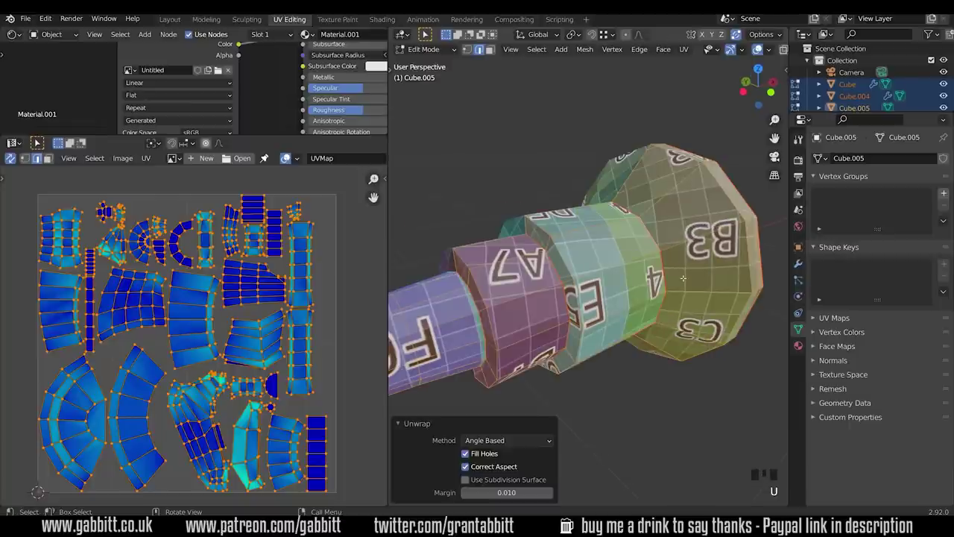
{"action": "left_click", "coordinate": [551, 441]}
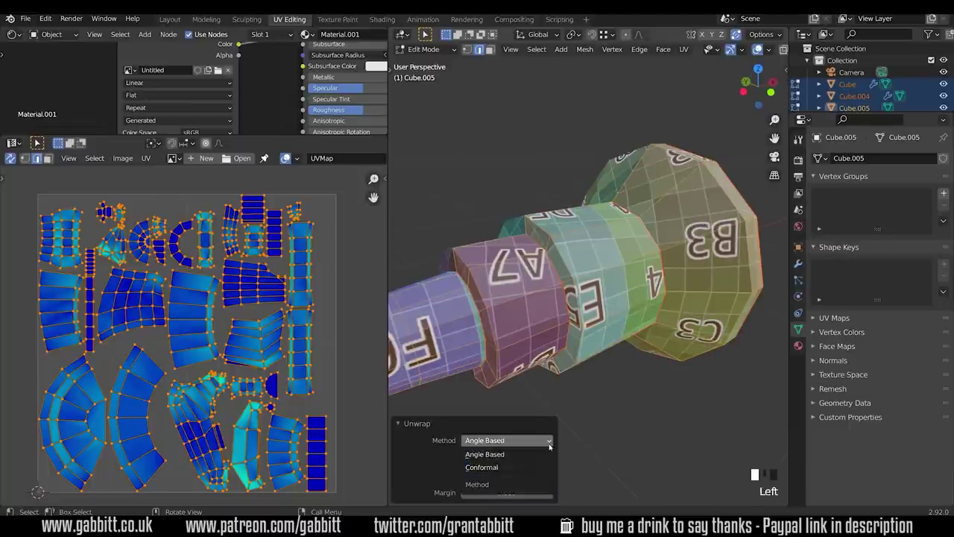
{"action": "left_click", "coordinate": [498, 467]}
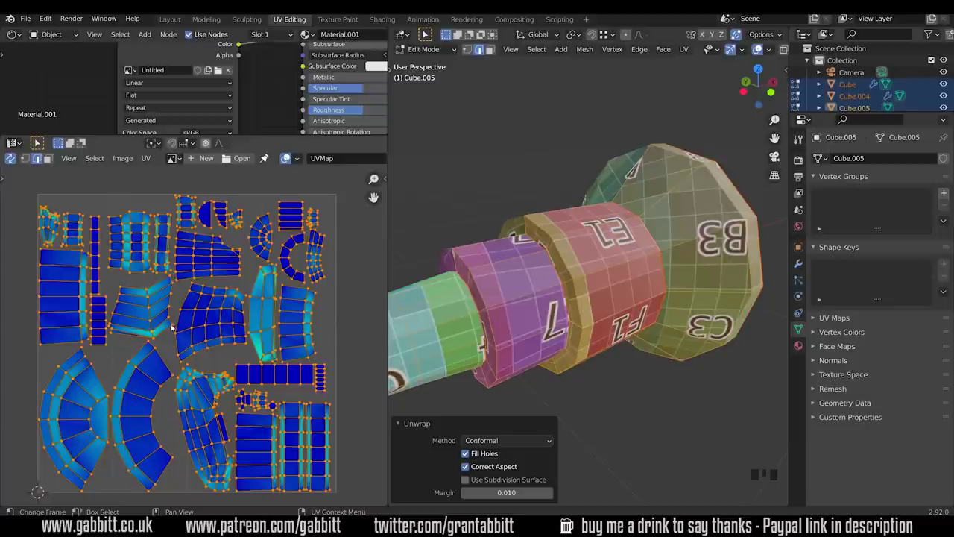
{"action": "left_click", "coordinate": [508, 440]}
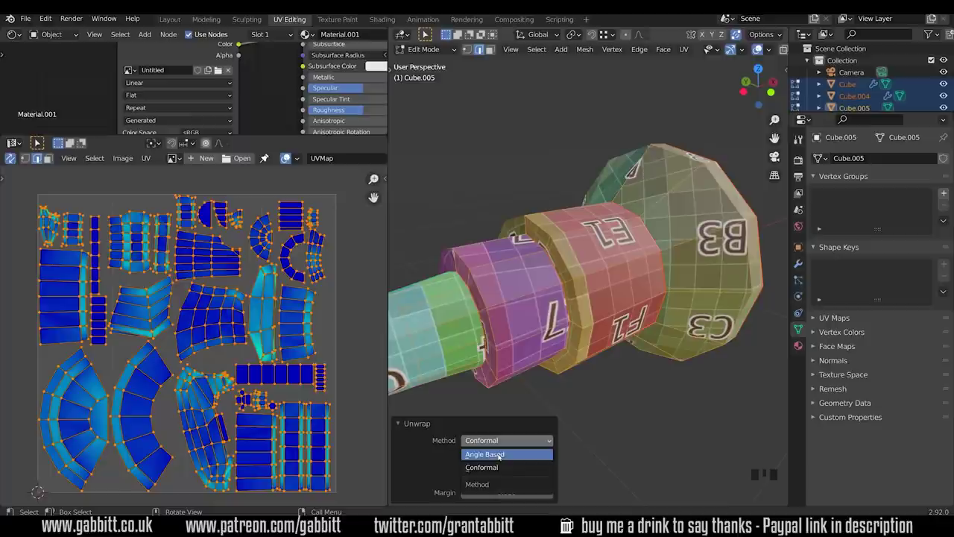
{"action": "left_click", "coordinate": [498, 455]}
Step: Find the muzzle's fan-shaped island and mark a seam around the inner rim loop of the muzzle opening
{"action": "left_click", "coordinate": [65, 409]}
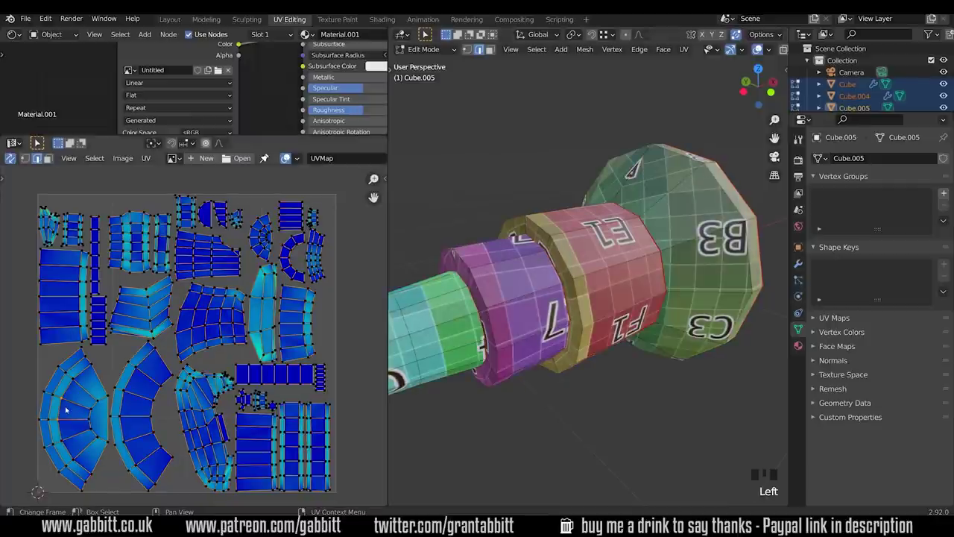
{"action": "middle_click_drag", "start_coordinate": [589, 299], "coordinate": [552, 283]}
{"action": "key", "text": "ctrl+e"}
{"action": "left_click", "coordinate": [413, 260]}
{"action": "left_click", "coordinate": [447, 313], "text": "alt"}
Step: Unwrap all the gun parts again with the muzzle's inner rim seam and look up the Live Unwrap option
{"action": "key", "text": "a"}
{"action": "key", "text": "u"}
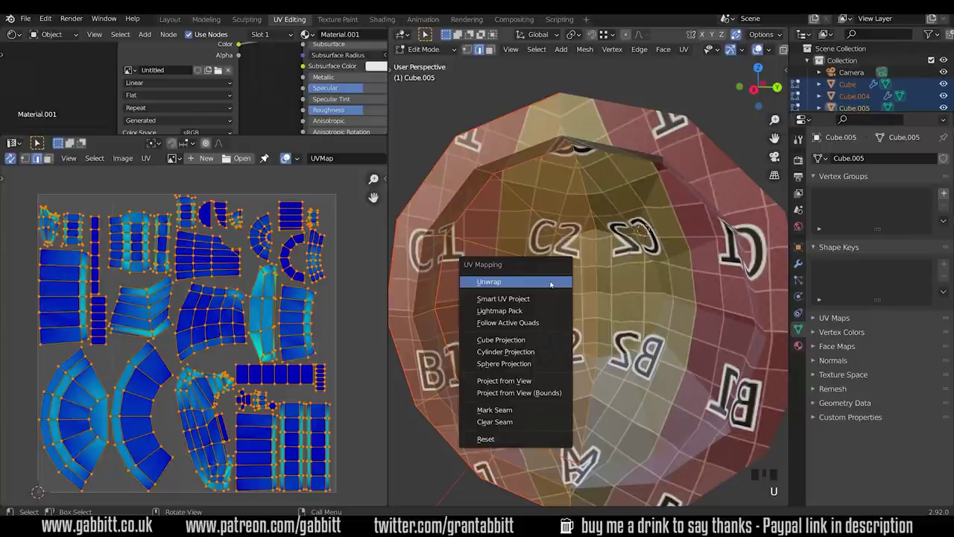
{"action": "left_click", "coordinate": [531, 283]}
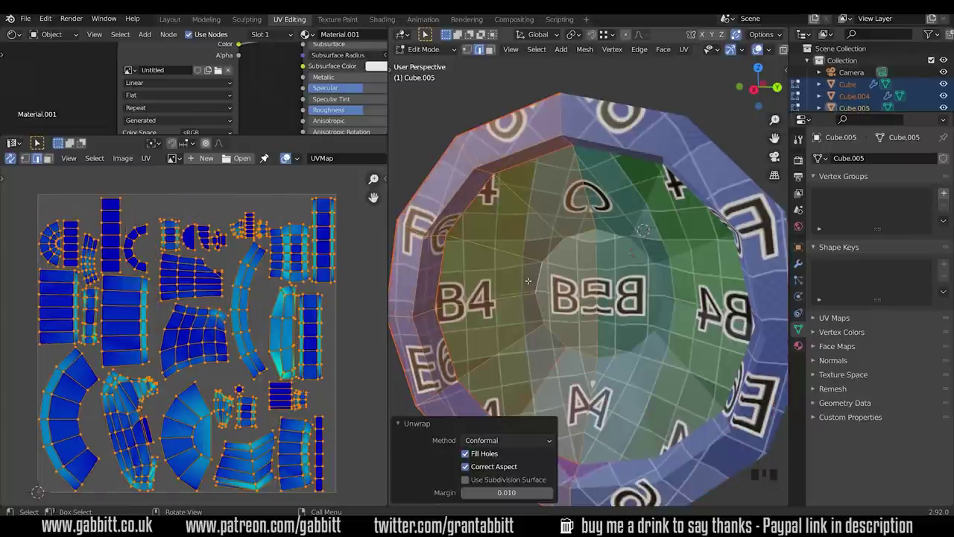
{"action": "left_click", "coordinate": [144, 159]}
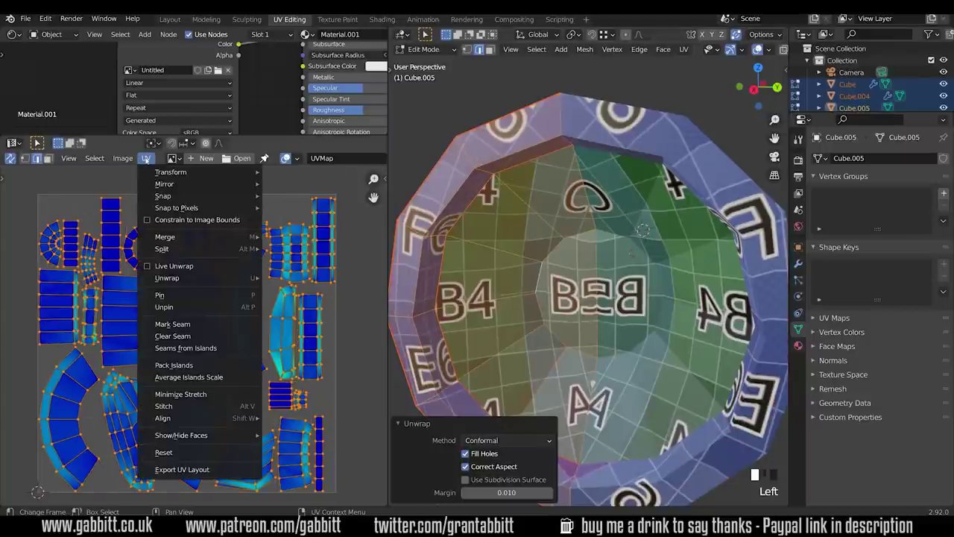
{"action": "left_click", "coordinate": [152, 265]}
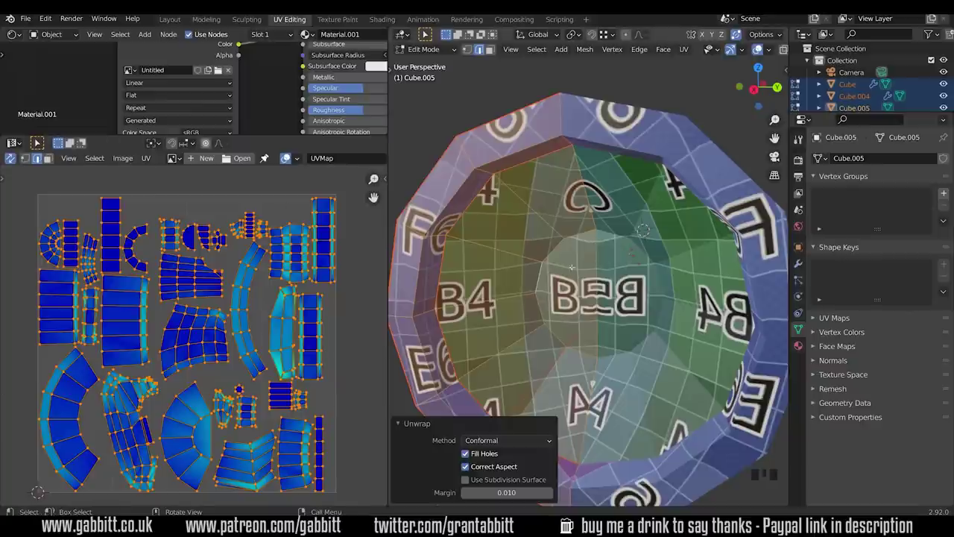
Step: Mark seams around the edge loops of the two collar rings on the barrel behind the muzzle flare
{"action": "middle_click_drag", "start_coordinate": [596, 298], "coordinate": [609, 264]}
{"action": "left_click", "coordinate": [626, 262], "text": "alt"}
{"action": "key", "text": "ctrl+e"}
{"action": "left_click", "coordinate": [617, 262]}
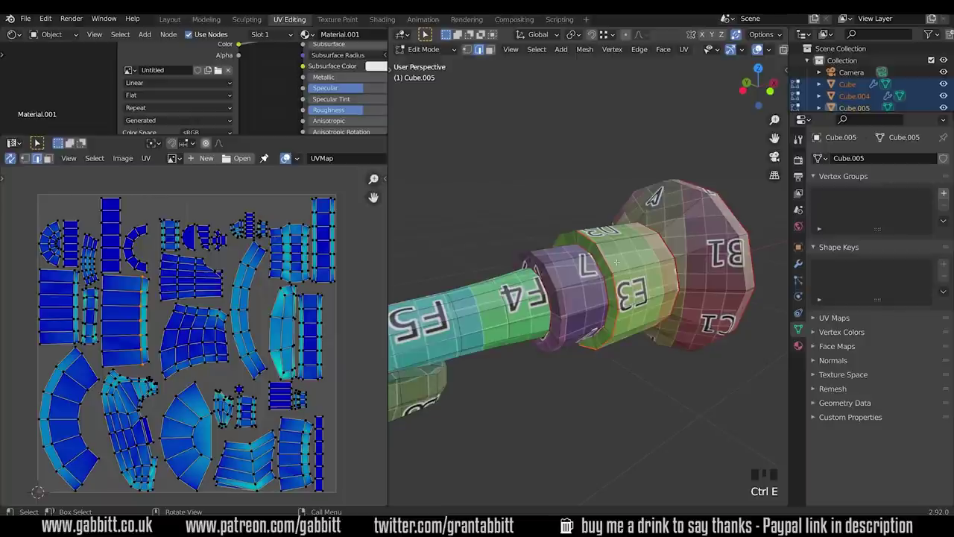
{"action": "middle_click_drag", "start_coordinate": [586, 287], "coordinate": [602, 274], "text": "shift"}
{"action": "left_click", "coordinate": [604, 273], "text": "alt"}
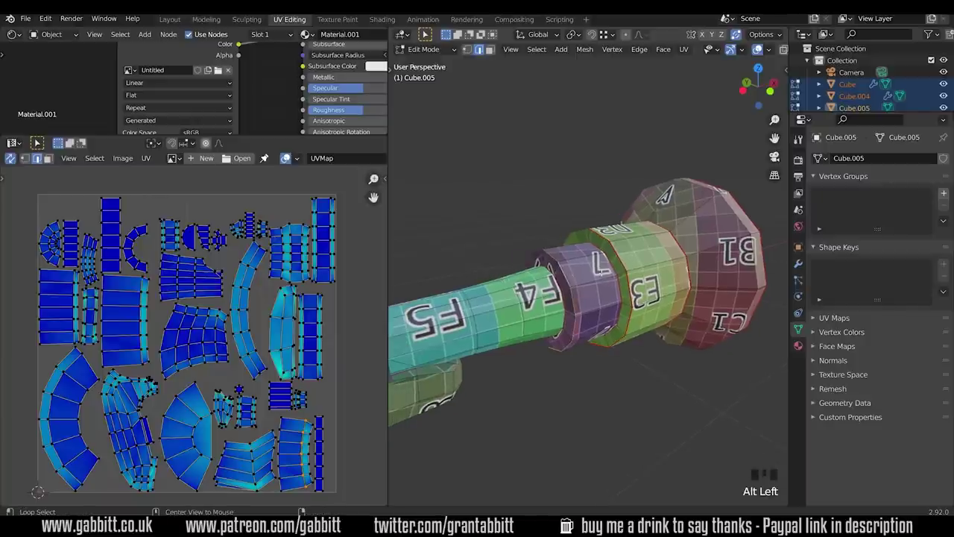
{"action": "key", "text": "ctrl+e"}
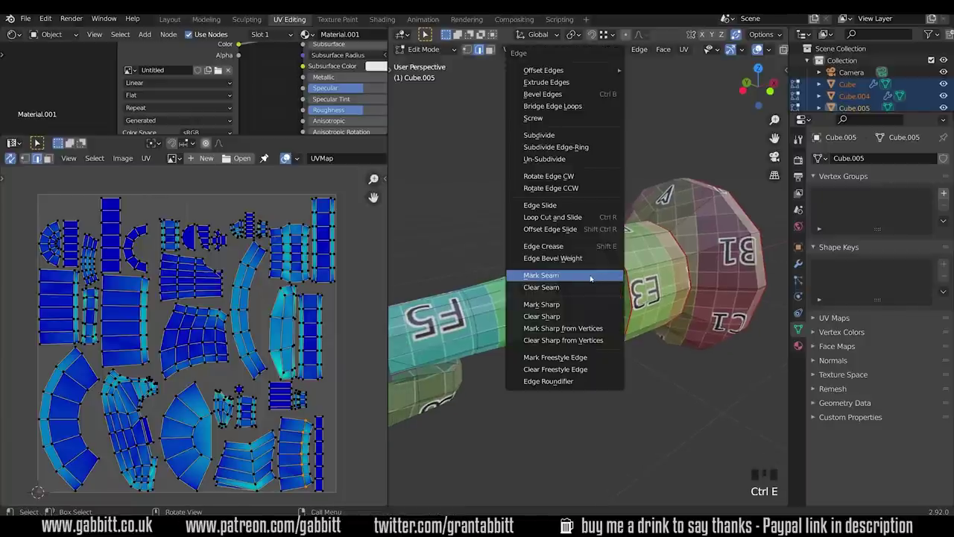
{"action": "left_click", "coordinate": [591, 278]}
Step: Locate the stretched elongated island's part on the gun, correct its seams, and unwrap all the gun parts again
{"action": "middle_click_drag", "start_coordinate": [588, 327], "coordinate": [626, 313], "text": "shift"}
{"action": "scroll", "coordinate": [268, 373], "scroll_direction": "up", "scroll_amount": 5}
{"action": "middle_click_drag", "start_coordinate": [268, 373], "coordinate": [126, 365]}
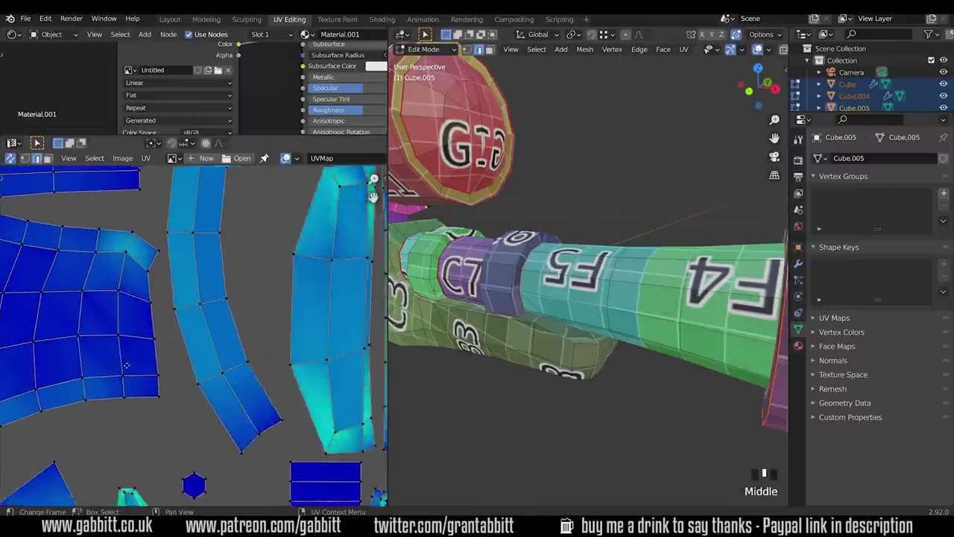
{"action": "middle_click_drag", "start_coordinate": [320, 415], "coordinate": [171, 394]}
{"action": "left_click", "coordinate": [662, 364]}
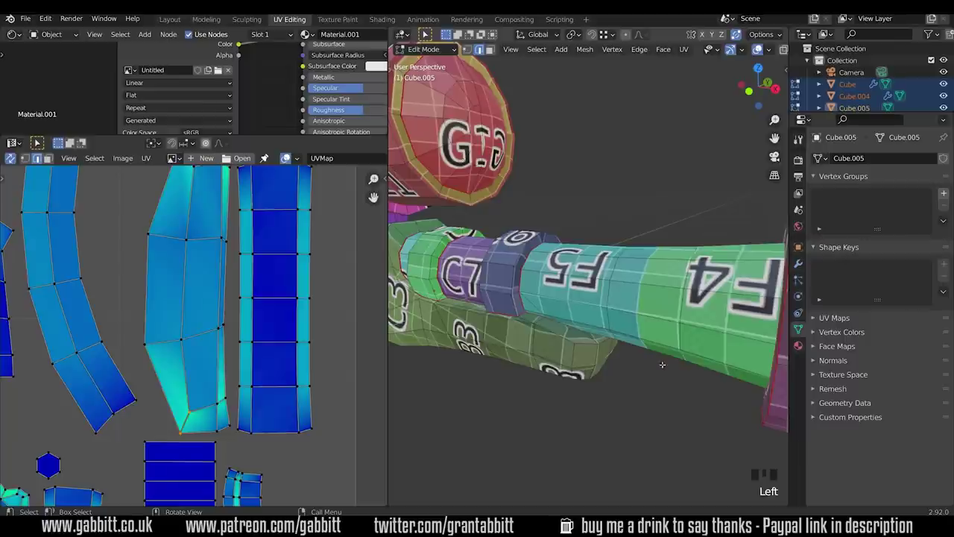
{"action": "key", "text": "KP_Decimal"}
{"action": "middle_click_drag", "start_coordinate": [659, 364], "coordinate": [522, 112]}
{"action": "left_click", "coordinate": [509, 84], "text": "shift"}
{"action": "key", "text": "u"}
{"action": "middle_click_drag", "start_coordinate": [581, 261], "coordinate": [522, 224], "text": "shift"}
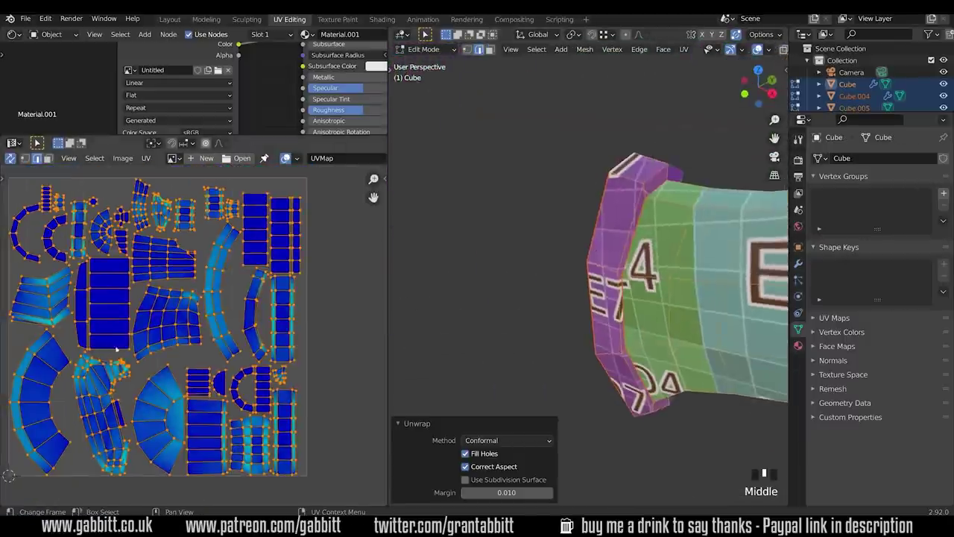
Step: Examine the next stretched island on the gun model and unwrap all the parts again with its improved seams
{"action": "scroll", "coordinate": [257, 364], "scroll_direction": "down", "scroll_amount": 6}
{"action": "scroll", "coordinate": [256, 363], "scroll_direction": "up", "scroll_amount": 3}
{"action": "key", "text": "KP_Decimal"}
{"action": "middle_click_drag", "start_coordinate": [567, 283], "coordinate": [507, 194]}
{"action": "scroll", "coordinate": [584, 133], "scroll_direction": "down", "scroll_amount": 5}
{"action": "middle_click_drag", "start_coordinate": [584, 134], "coordinate": [553, 295]}
{"action": "scroll", "coordinate": [552, 295], "scroll_direction": "down", "scroll_amount": 3}
{"action": "key", "text": "u"}
{"action": "left_click", "coordinate": [631, 299]}
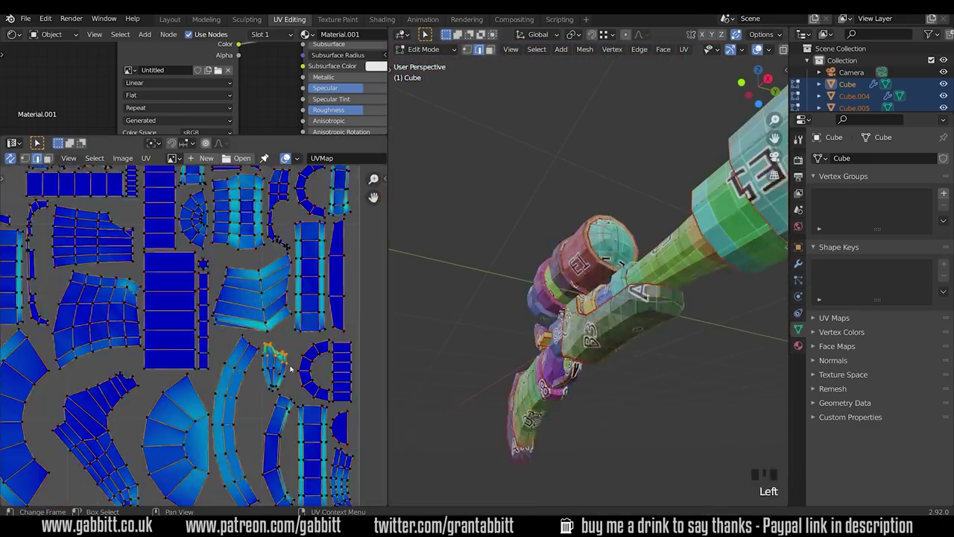
Step: Mark seams around the end loops of the fin-shaped piece at the gun's rear and unwrap all the parts again
{"action": "scroll", "coordinate": [631, 299], "scroll_direction": "up", "scroll_amount": 4}
{"action": "left_click", "coordinate": [636, 265], "text": "alt"}
{"action": "key", "text": "ctrl+e"}
{"action": "left_click", "coordinate": [636, 264]}
{"action": "middle_click_drag", "start_coordinate": [636, 265], "coordinate": [535, 239]}
{"action": "key", "text": "ctrl+e"}
{"action": "left_click", "coordinate": [630, 262]}
{"action": "key", "text": "u"}
{"action": "left_click", "coordinate": [634, 276]}
Step: Mark a further seam on the fin-shaped piece and repeat the unwrap of all the gun parts
{"action": "scroll", "coordinate": [634, 276], "scroll_direction": "up", "scroll_amount": 3}
{"action": "key", "text": "ctrl+e"}
{"action": "key", "text": "u"}
{"action": "left_click", "coordinate": [481, 256]}
Step: Find the fin piece's overlapping UV island, then isolate only that piece in local view and open it for editing
{"action": "scroll", "coordinate": [194, 336], "scroll_direction": "up", "scroll_amount": 3}
{"action": "left_click_drag", "start_coordinate": [153, 237], "coordinate": [256, 401]}
{"action": "scroll", "coordinate": [215, 286], "scroll_direction": "up", "scroll_amount": 2}
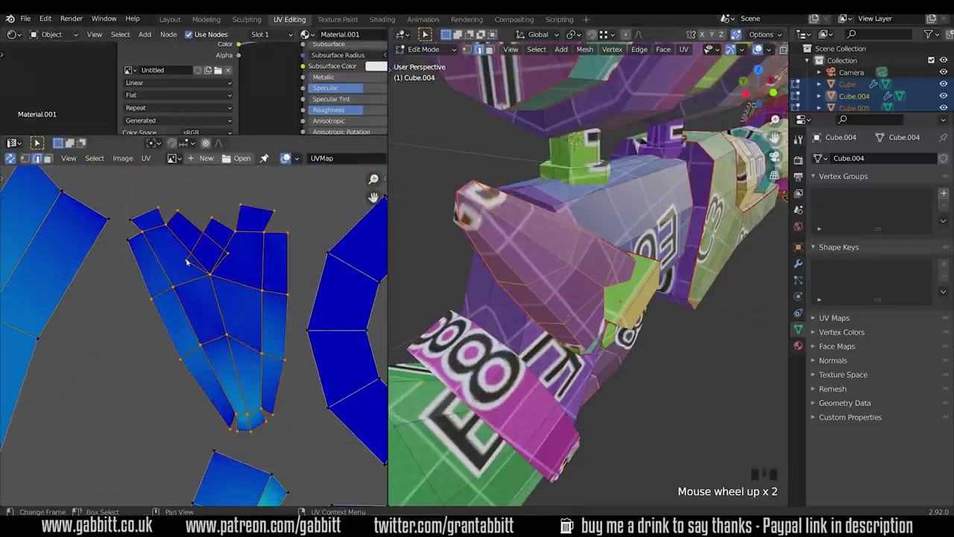
{"action": "left_click", "coordinate": [217, 228]}
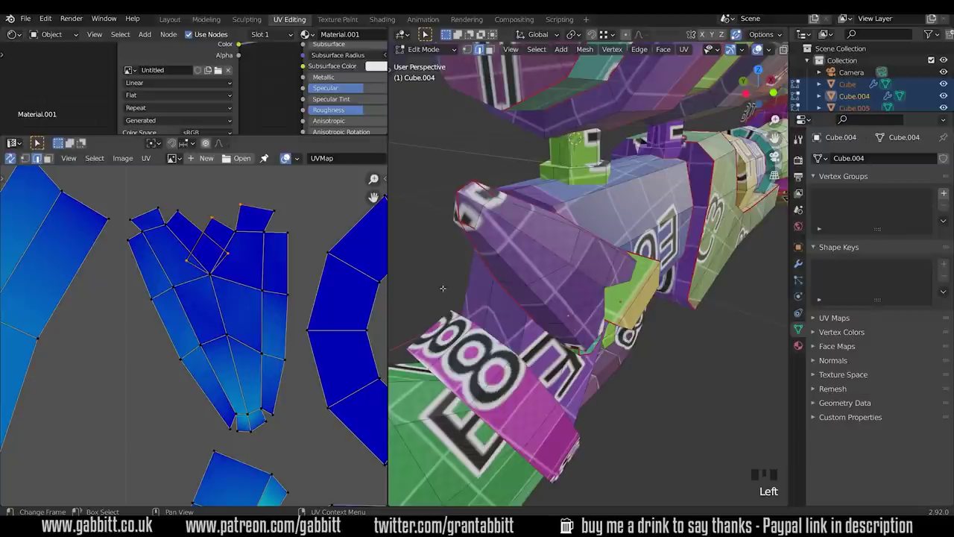
{"action": "middle_click_drag", "start_coordinate": [678, 318], "coordinate": [601, 300]}
{"action": "key", "text": "Tab"}
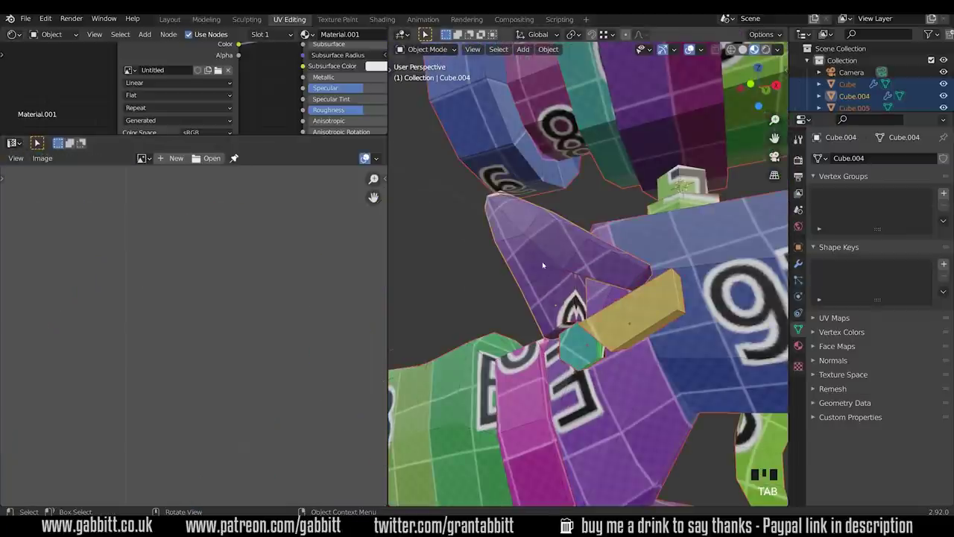
{"action": "left_click", "coordinate": [563, 273]}
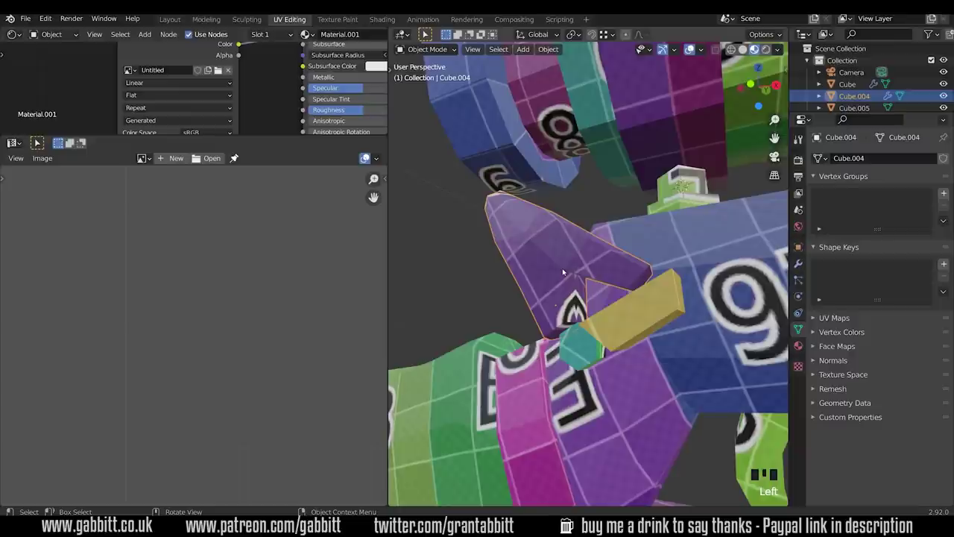
{"action": "key", "text": "KP_Divide"}
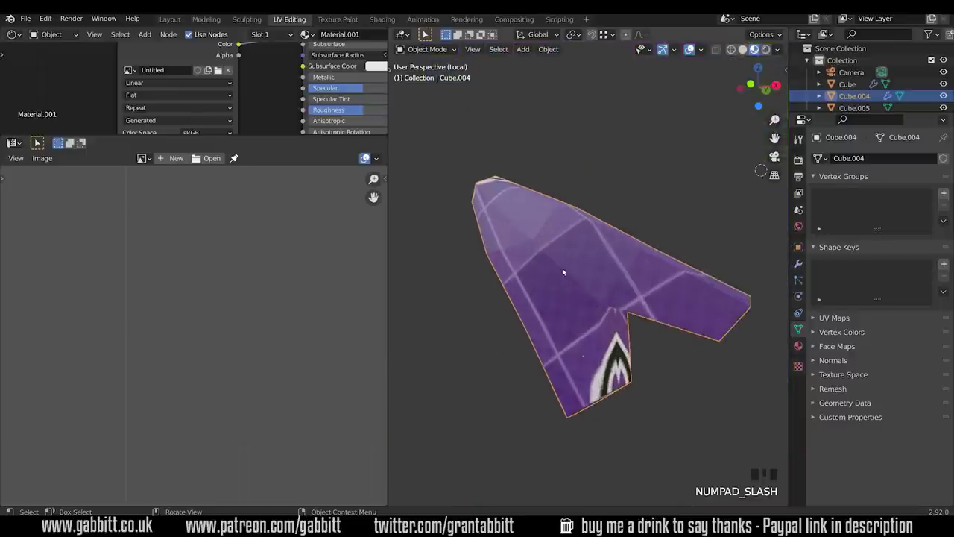
{"action": "scroll", "coordinate": [511, 262], "scroll_direction": "up", "scroll_amount": 2}
{"action": "key", "text": "Tab"}
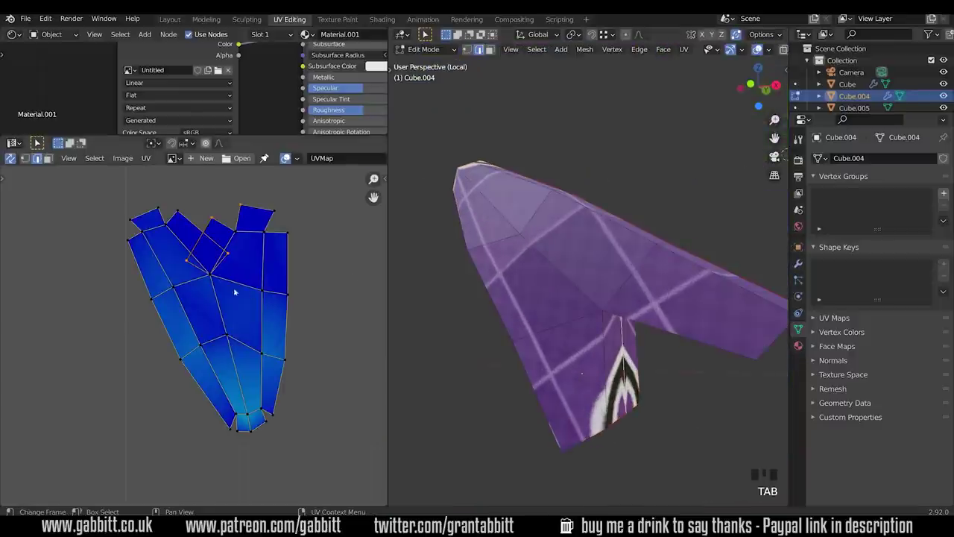
Step: Mark a seam along the fin piece's central ridge from the fork to the tip and select its whole mesh
{"action": "scroll", "coordinate": [735, 341], "scroll_direction": "down", "scroll_amount": 2}
{"action": "middle_click_drag", "start_coordinate": [736, 341], "coordinate": [637, 234]}
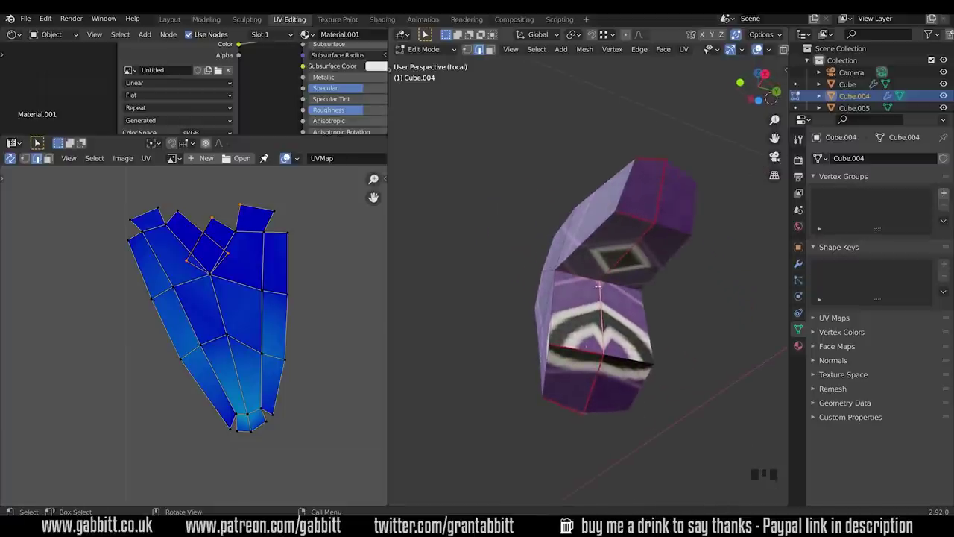
{"action": "middle_click_drag", "start_coordinate": [604, 371], "coordinate": [694, 399]}
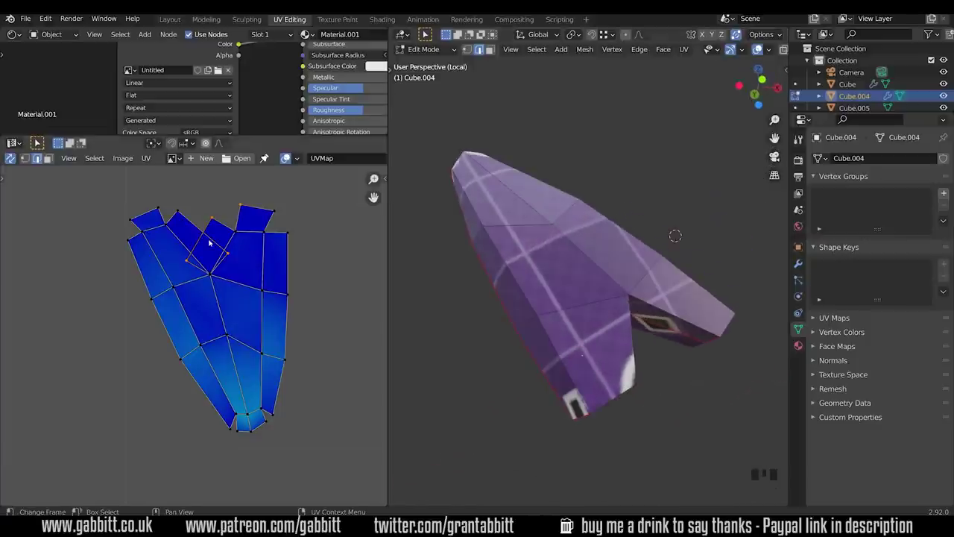
{"action": "key", "text": "2"}
{"action": "left_click", "coordinate": [223, 322]}
{"action": "left_click", "coordinate": [234, 362], "text": "shift"}
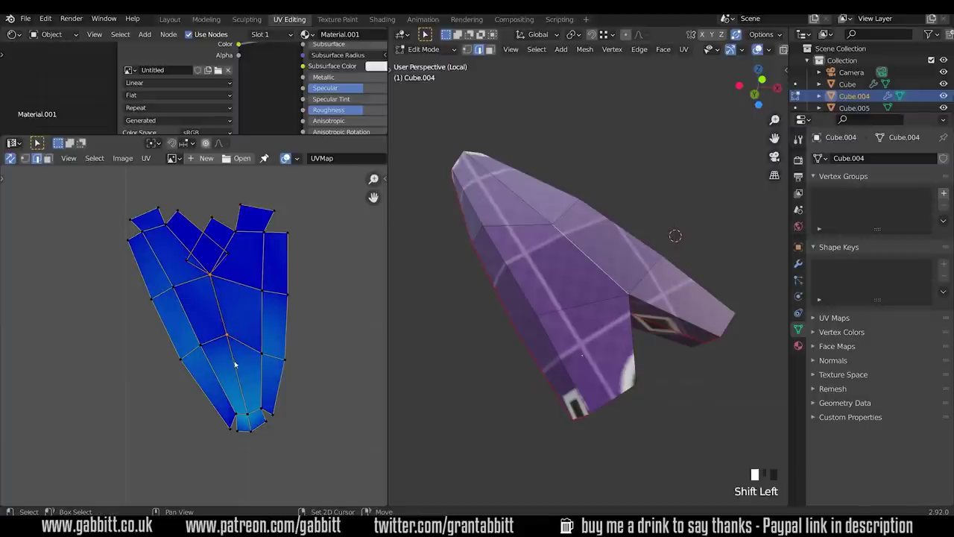
{"action": "left_click", "coordinate": [248, 419], "text": "shift"}
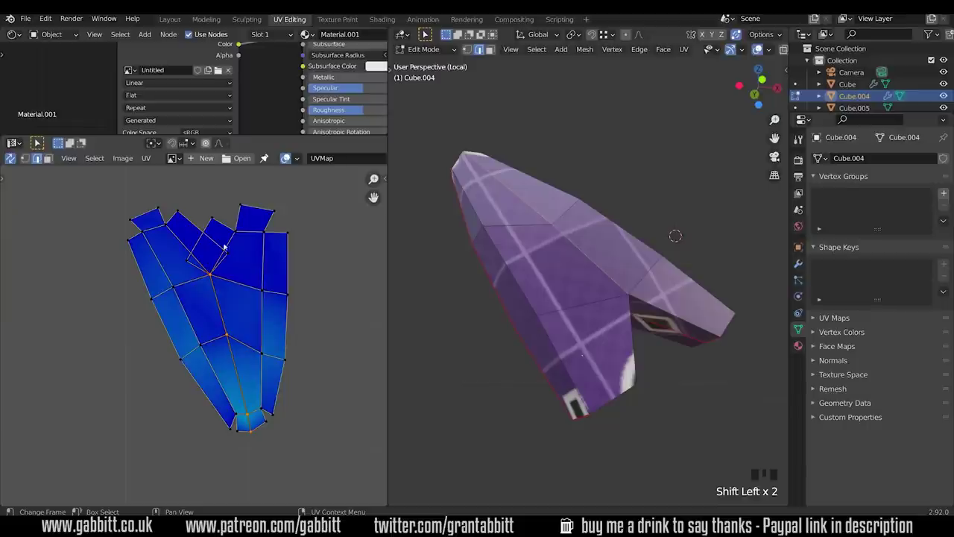
{"action": "middle_click_drag", "start_coordinate": [486, 130], "coordinate": [534, 224]}
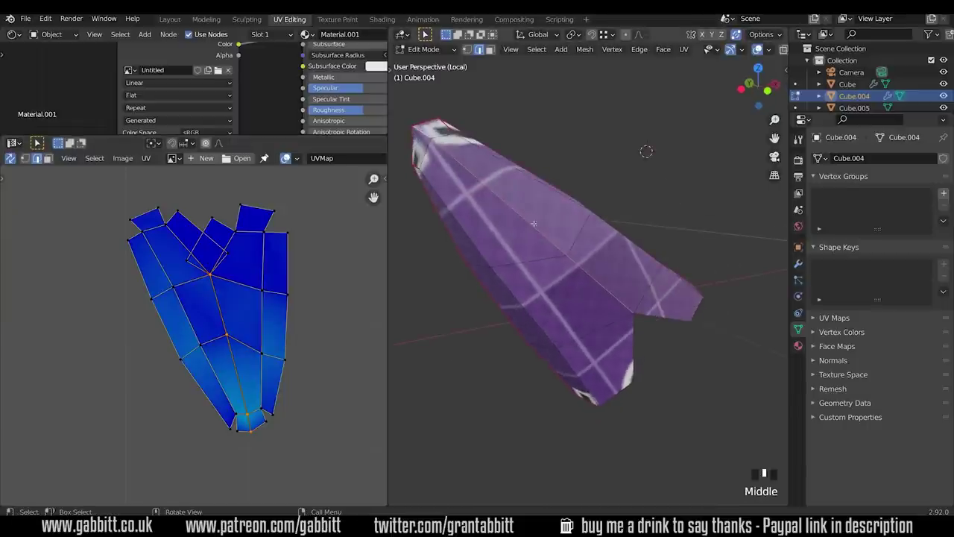
{"action": "key", "text": "ctrl+e"}
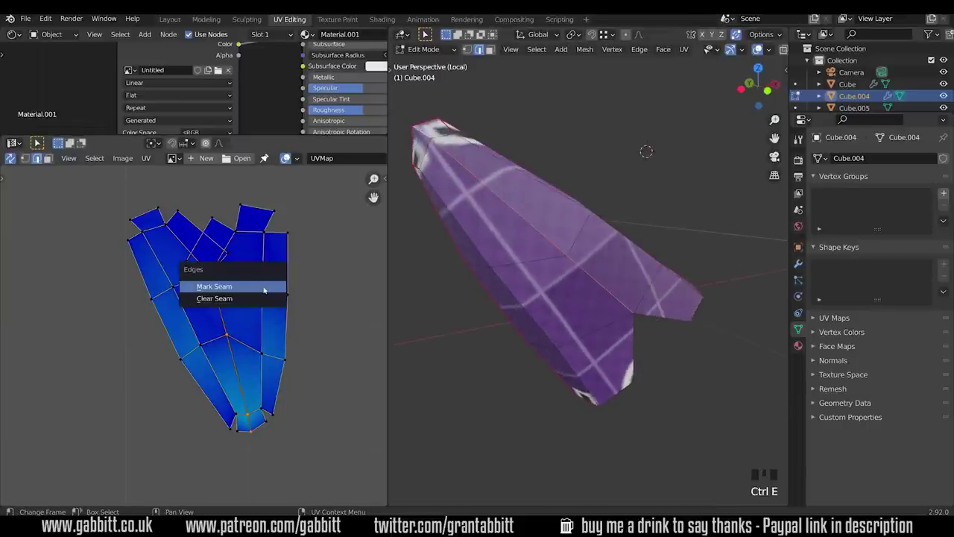
{"action": "left_click", "coordinate": [264, 287]}
{"action": "key", "text": "a"}
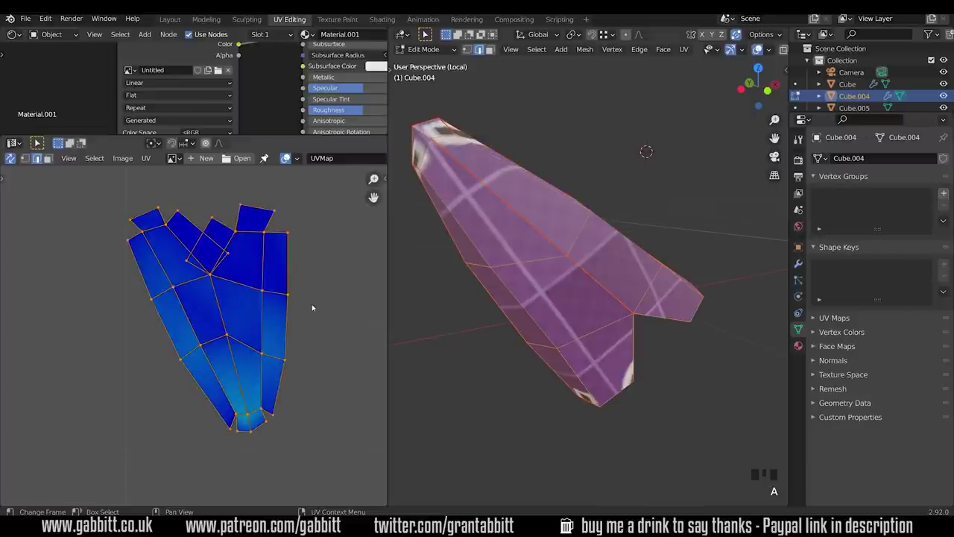
Step: Unwrap the isolated fin piece along its central-ridge seam and check the tips of both UV islands
{"action": "key", "text": "u"}
{"action": "left_click", "coordinate": [315, 311]}
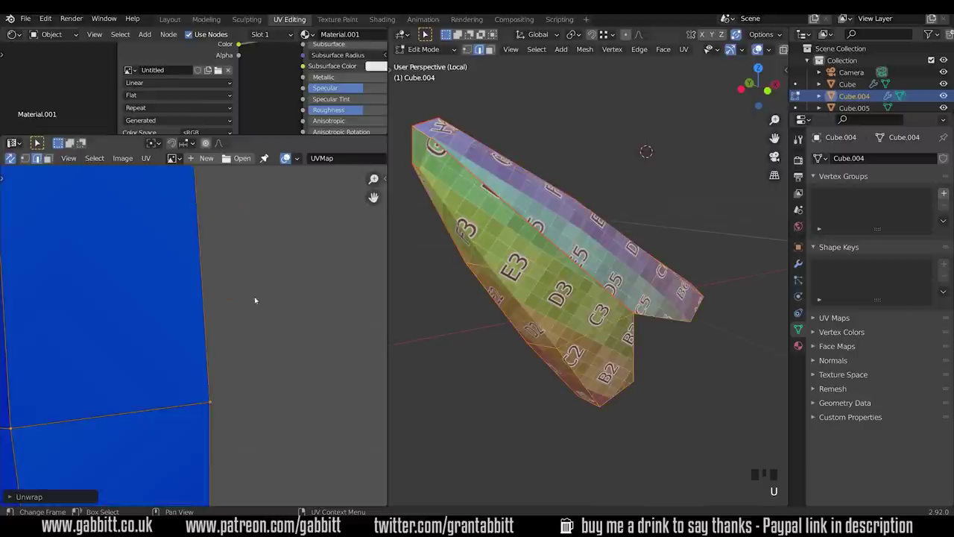
{"action": "scroll", "coordinate": [245, 296], "scroll_direction": "down", "scroll_amount": 12}
{"action": "middle_click_drag", "start_coordinate": [245, 296], "coordinate": [288, 302], "text": "shift"}
{"action": "scroll", "coordinate": [258, 309], "scroll_direction": "up", "scroll_amount": 3}
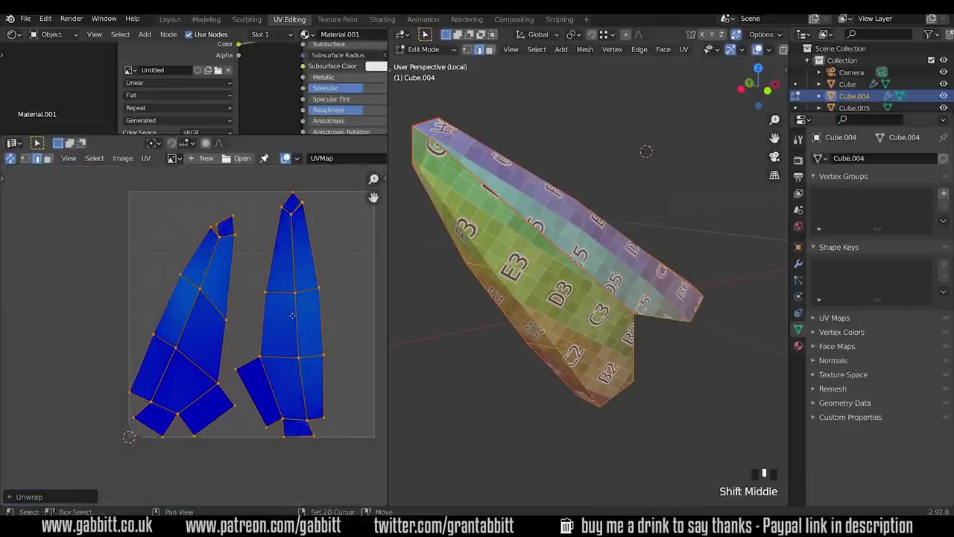
{"action": "middle_click_drag", "start_coordinate": [333, 392], "coordinate": [287, 395], "text": "shift"}
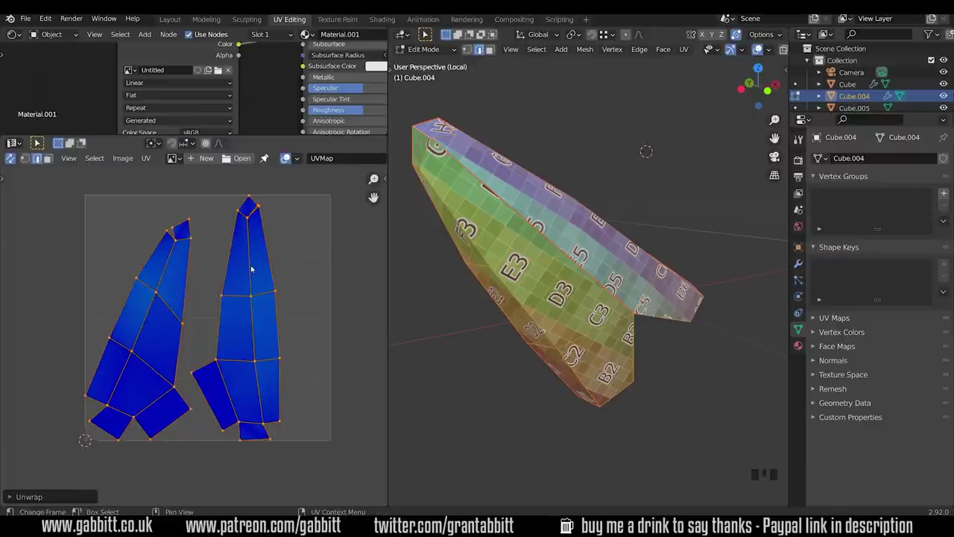
{"action": "middle_click_drag", "start_coordinate": [263, 251], "coordinate": [266, 261], "text": "shift"}
{"action": "scroll", "coordinate": [266, 261], "scroll_direction": "up", "scroll_amount": 5}
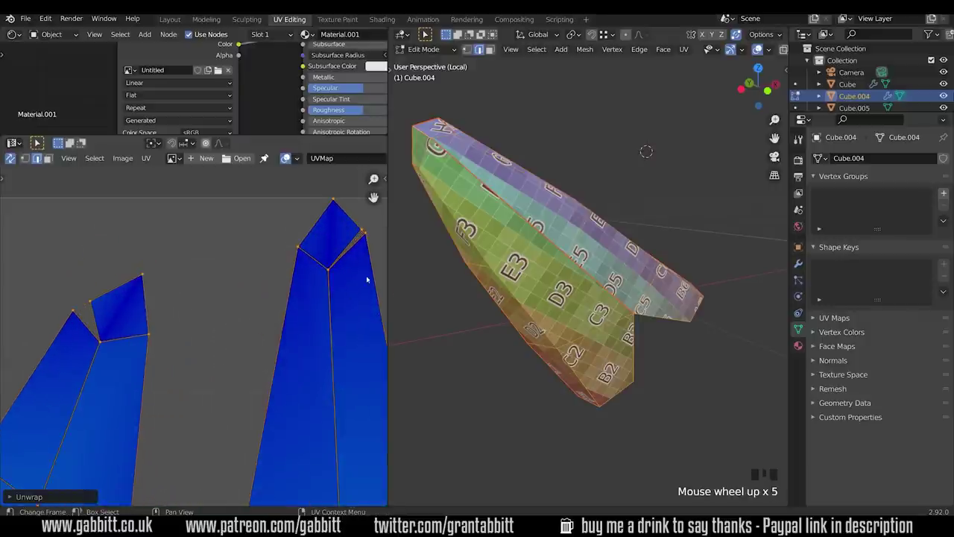
{"action": "middle_click_drag", "start_coordinate": [369, 261], "coordinate": [294, 300], "text": "shift"}
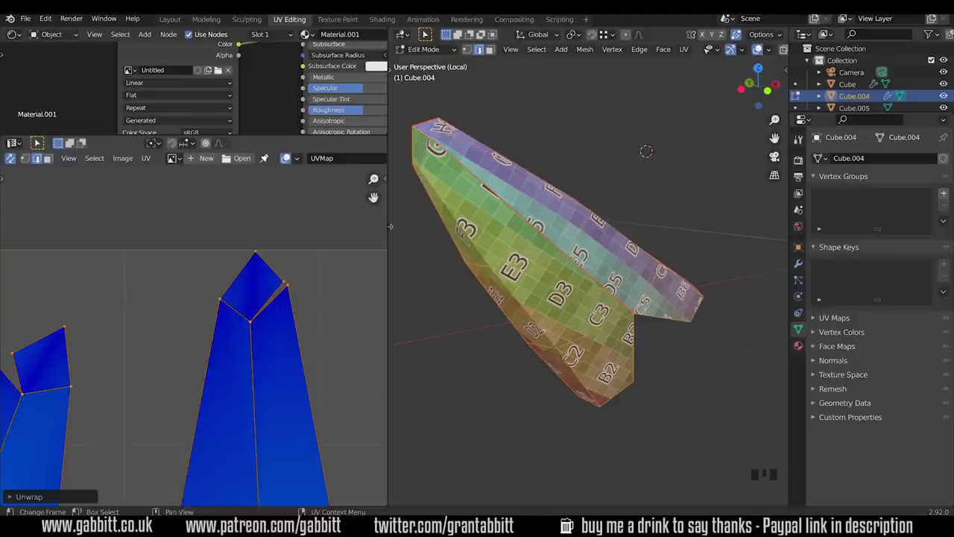
Step: Clear the seam on the short edges at the fin piece's blunt tip where the UV islands split
{"action": "key", "text": "KP_4"}
{"action": "key", "text": "KP_4"}
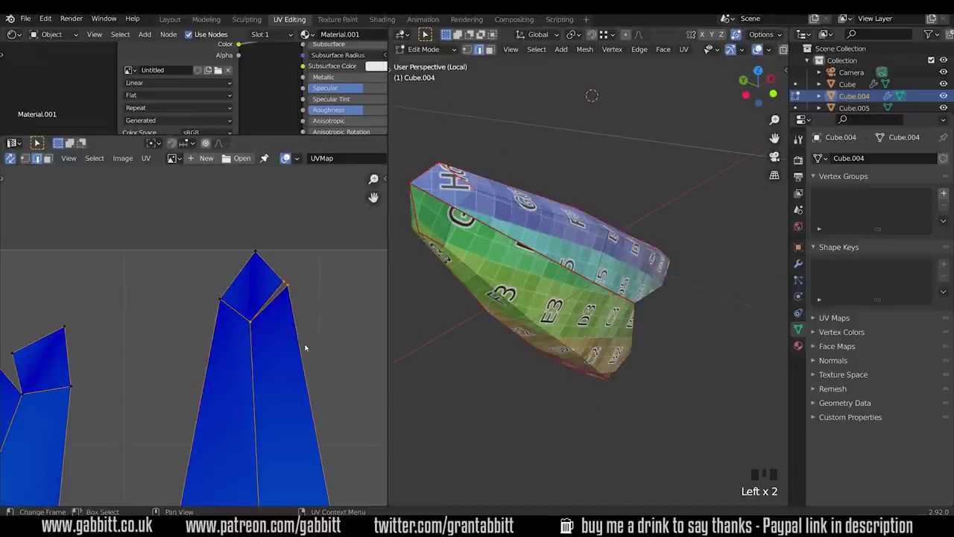
{"action": "middle_click_drag", "start_coordinate": [498, 211], "coordinate": [750, 228]}
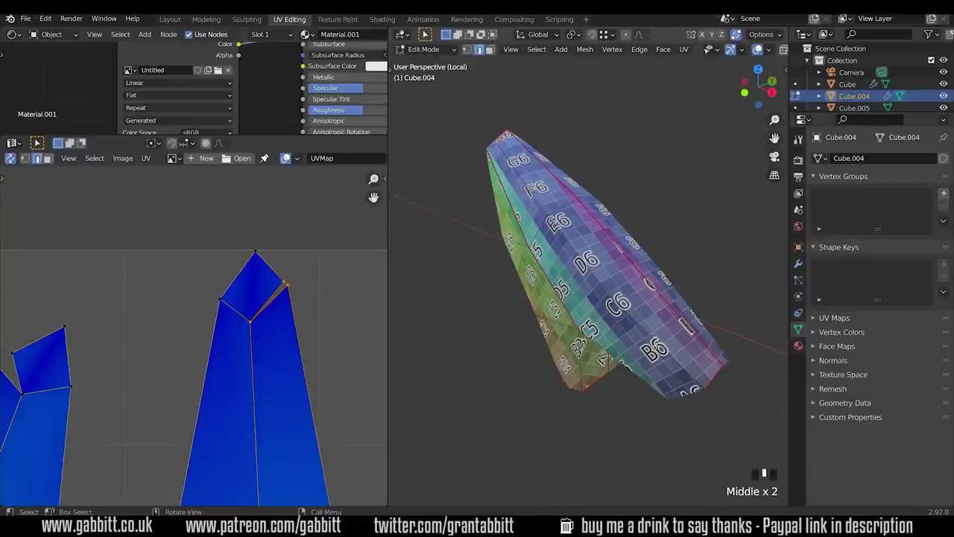
{"action": "key", "text": "KP_Decimal"}
{"action": "scroll", "coordinate": [629, 262], "scroll_direction": "down", "scroll_amount": 3}
{"action": "middle_click_drag", "start_coordinate": [628, 261], "coordinate": [608, 277]}
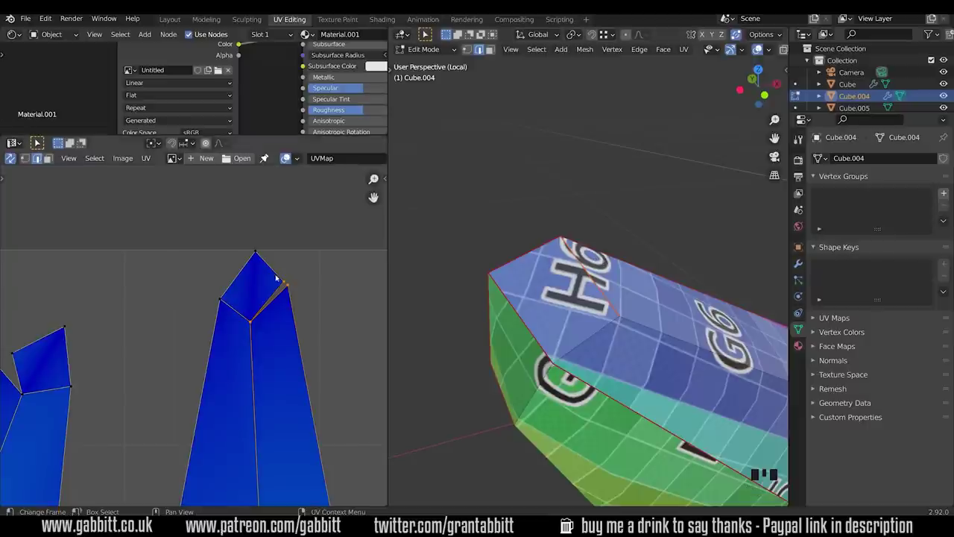
{"action": "left_click", "coordinate": [543, 395]}
{"action": "middle_click_drag", "start_coordinate": [543, 394], "coordinate": [514, 432]}
{"action": "left_click", "coordinate": [508, 427], "text": "shift"}
{"action": "key", "text": "ctrl+e"}
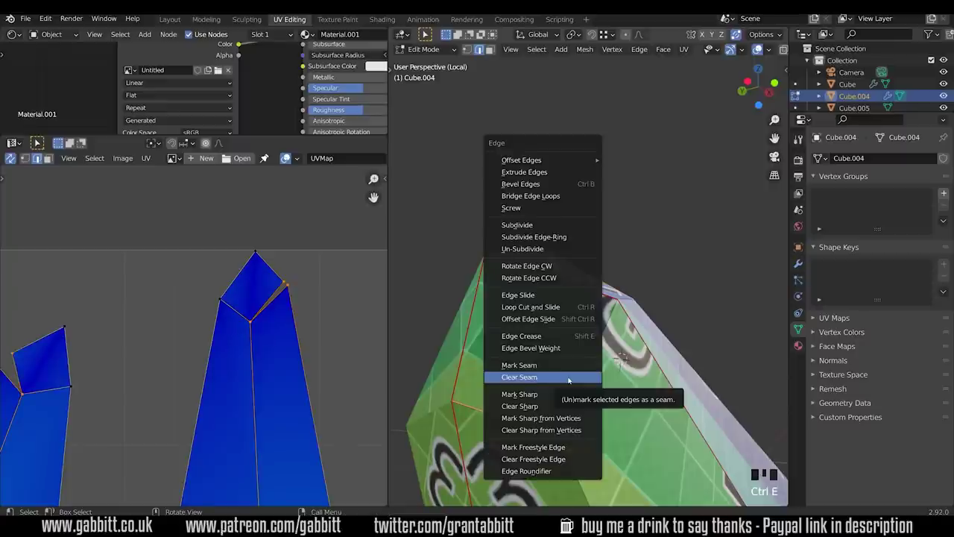
{"action": "left_click", "coordinate": [568, 377]}
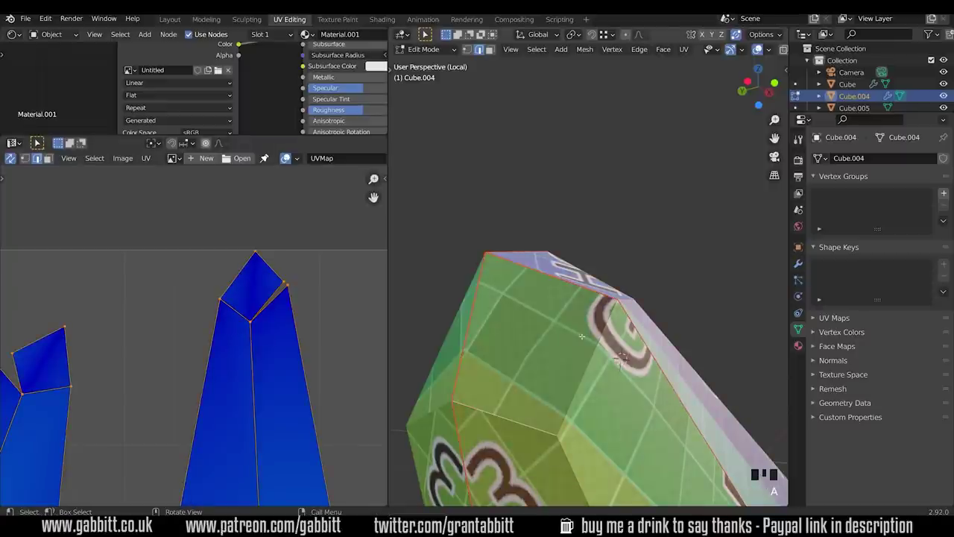
Step: Unwrap the whole fin piece again and check the stretch at its island tips against the colour grid
{"action": "key", "text": "u"}
{"action": "left_click", "coordinate": [529, 339]}
{"action": "middle_click_drag", "start_coordinate": [179, 268], "coordinate": [164, 257], "text": "shift"}
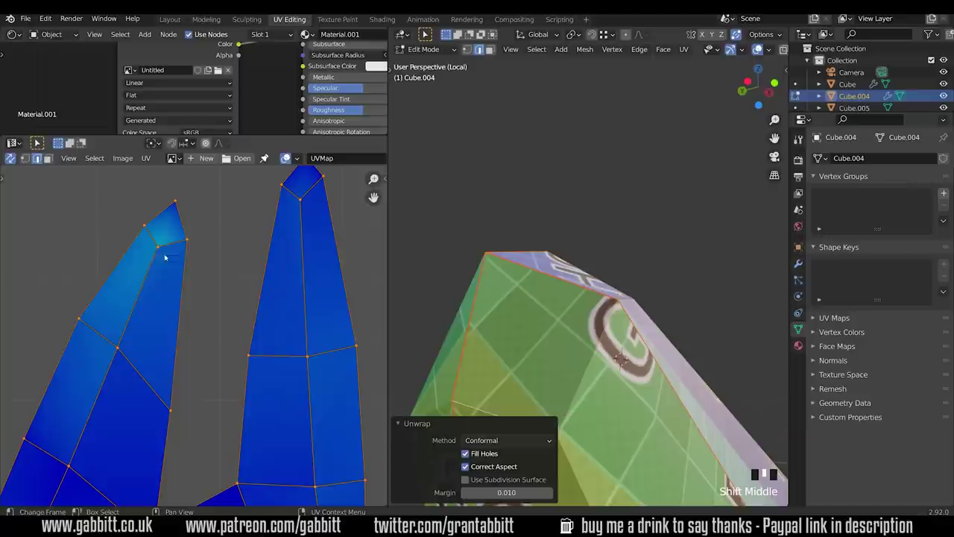
{"action": "middle_click_drag", "start_coordinate": [589, 343], "coordinate": [619, 271]}
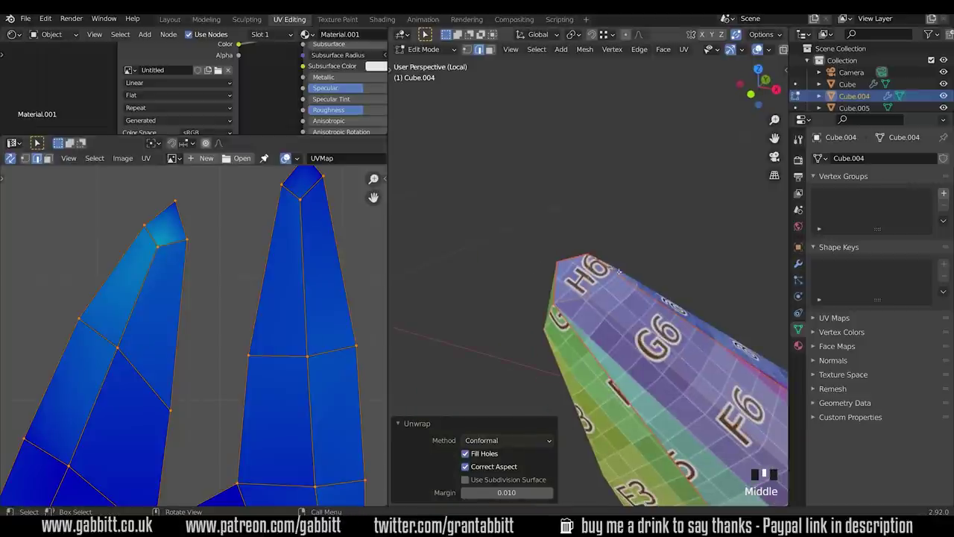
{"action": "middle_click_drag", "start_coordinate": [571, 314], "coordinate": [604, 282]}
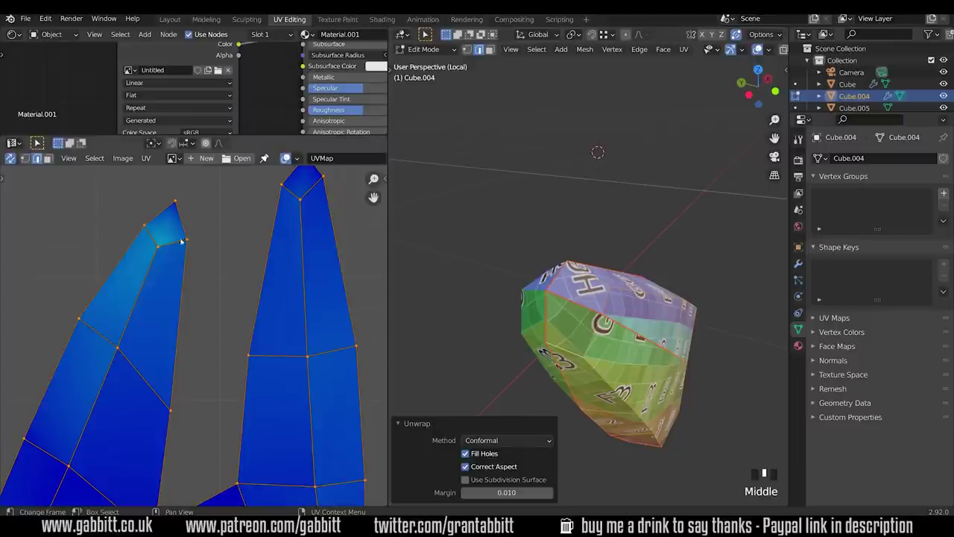
{"action": "scroll", "coordinate": [230, 274], "scroll_direction": "down", "scroll_amount": 3}
{"action": "middle_click_drag", "start_coordinate": [229, 274], "coordinate": [183, 256], "text": "shift"}
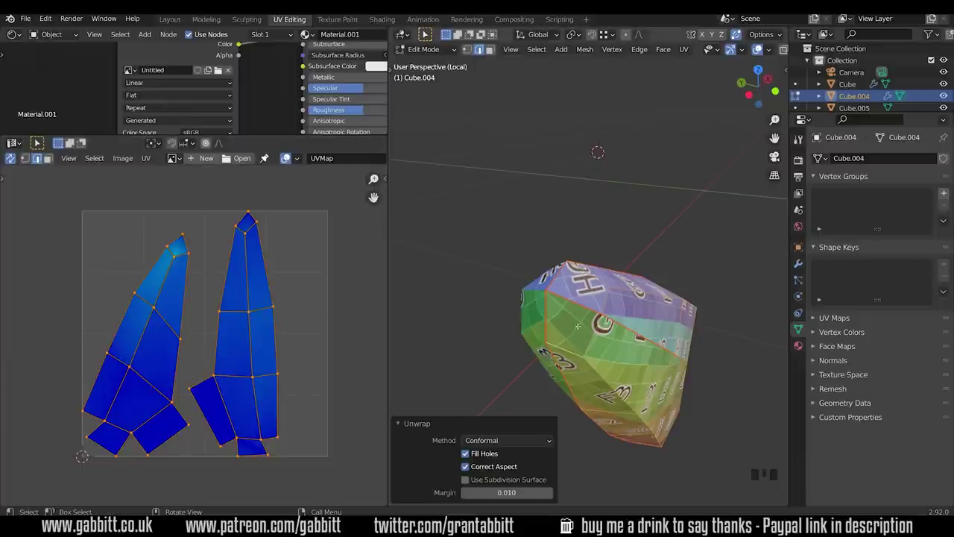
Step: Leave local view and open all the gun parts together for mesh editing
{"action": "key", "text": "Tab"}
{"action": "key", "text": "KP_Divide"}
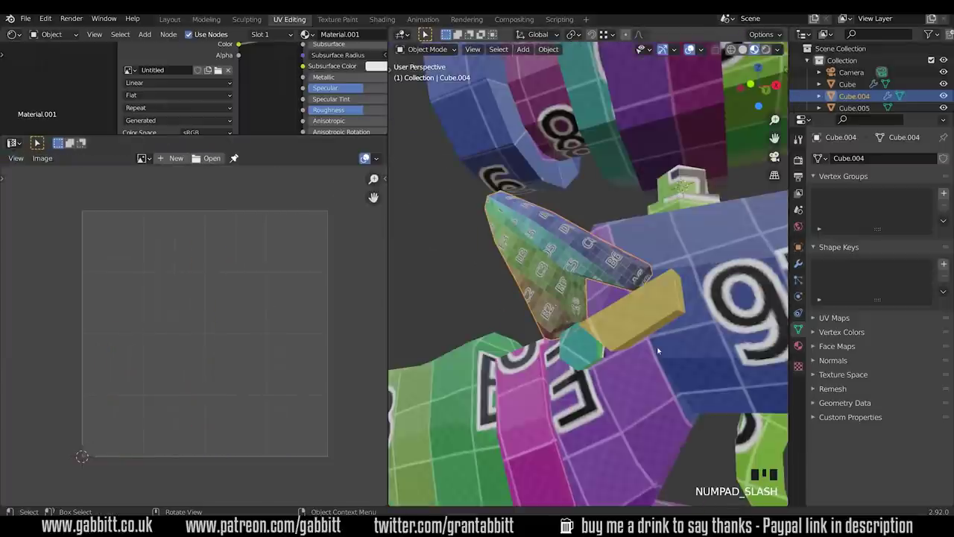
{"action": "scroll", "coordinate": [584, 288], "scroll_direction": "down", "scroll_amount": 2}
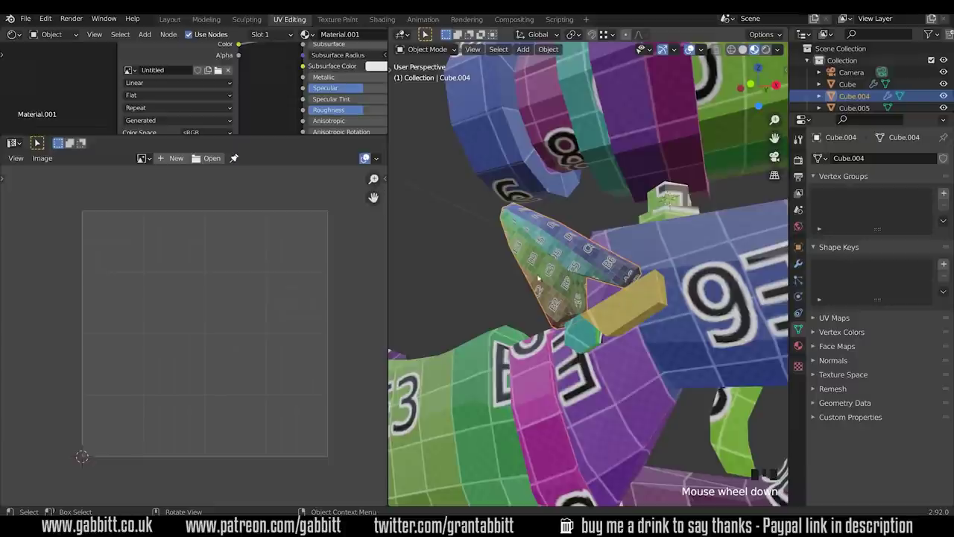
{"action": "key", "text": "a"}
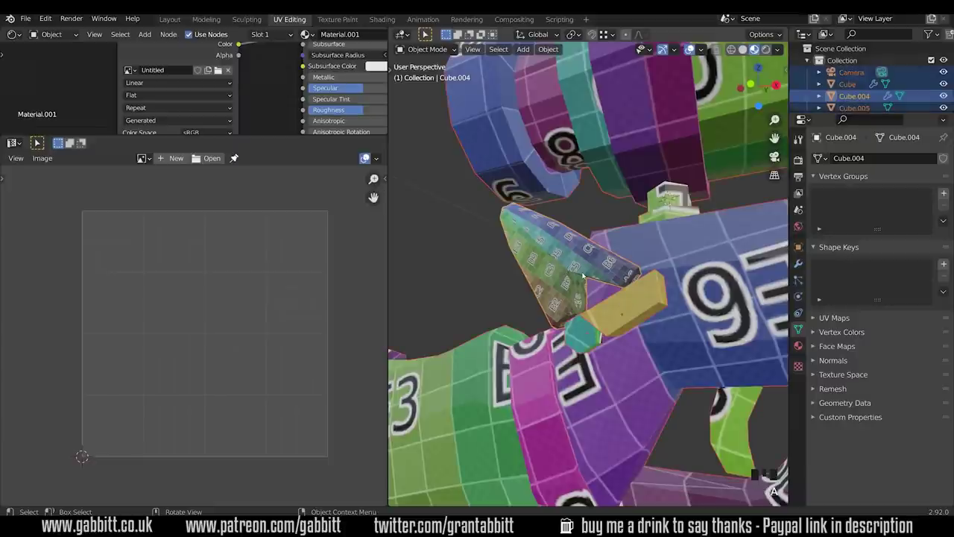
{"action": "key", "text": "Tab"}
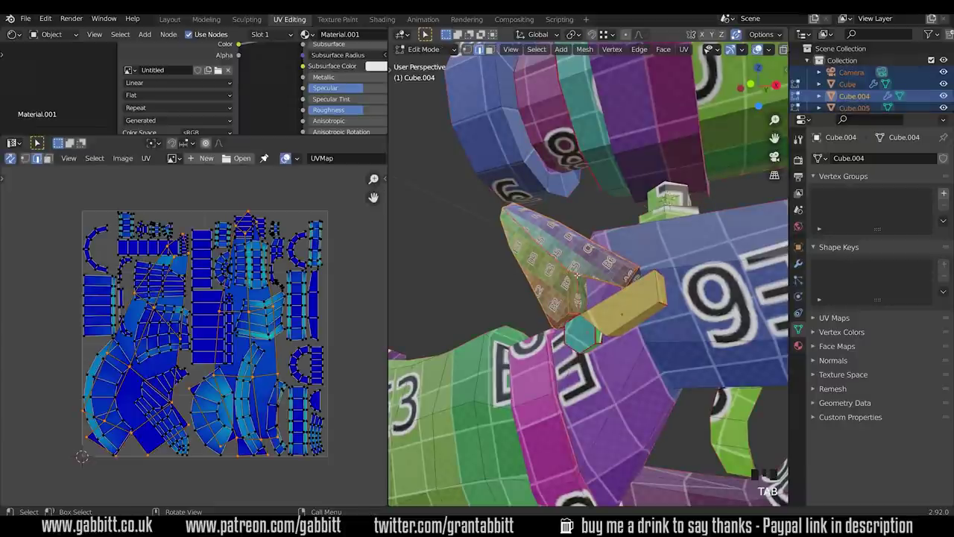
Step: Select the complete mesh of every gun part and unwrap it all together
{"action": "key", "text": "u"}
{"action": "left_click", "coordinate": [670, 249]}
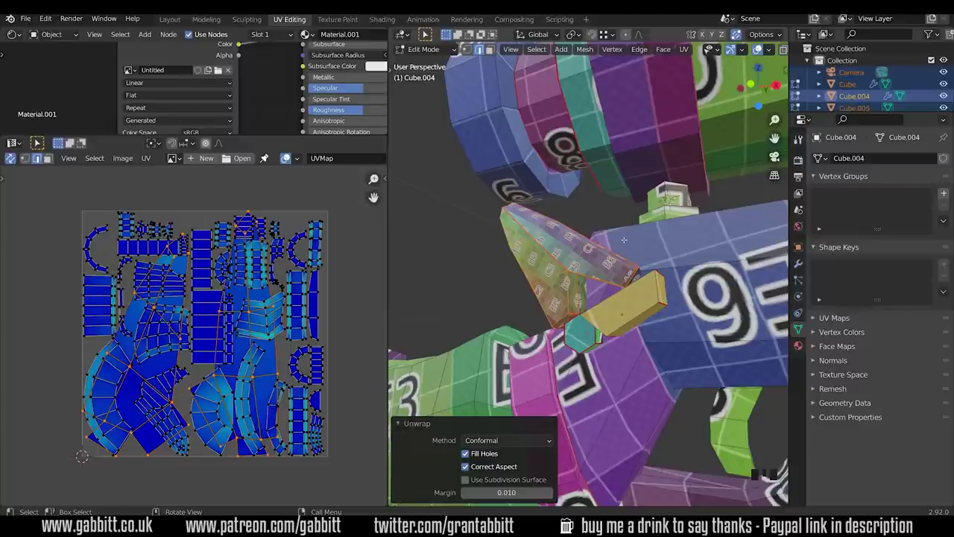
{"action": "key", "text": "a"}
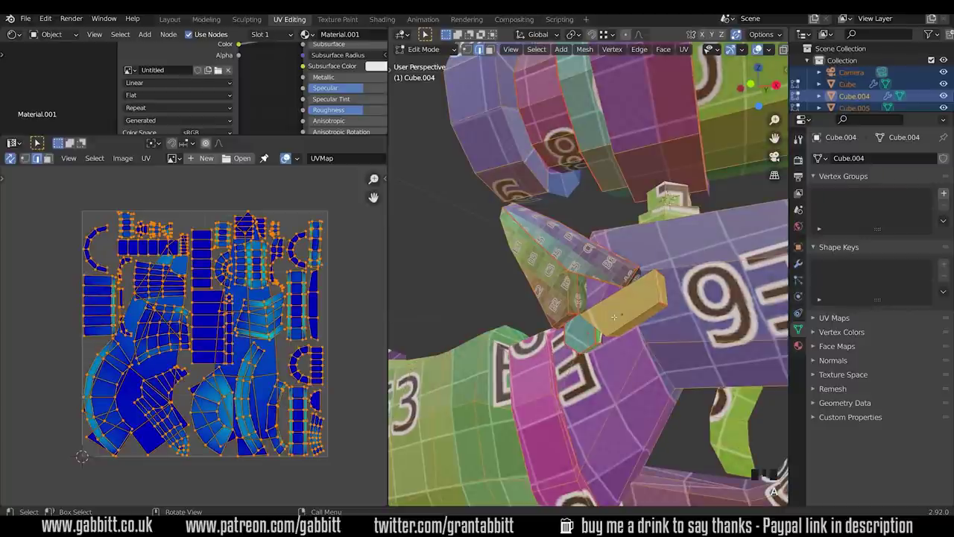
{"action": "key", "text": "u"}
{"action": "left_click", "coordinate": [614, 316]}
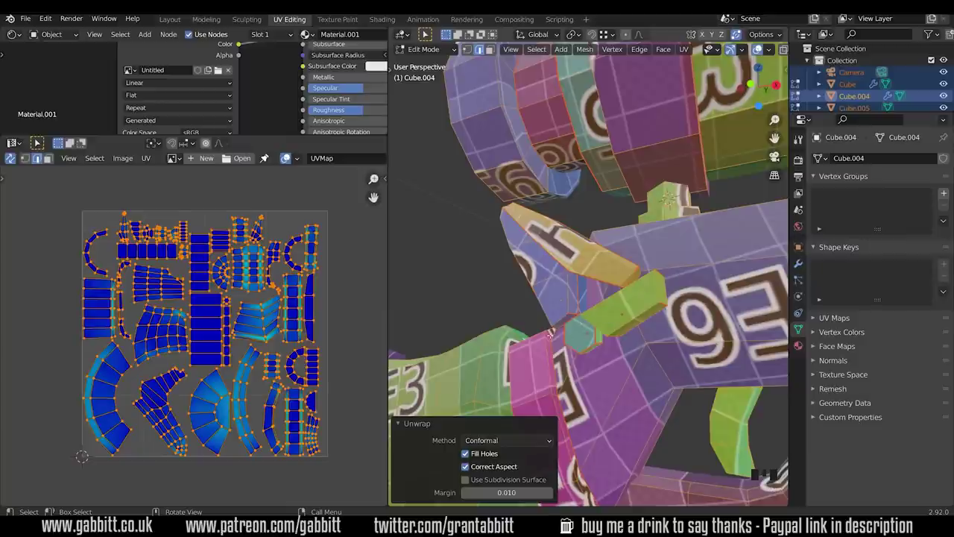
Step: Examine the packed UV islands for stretching and the colour grid's scale across the scope, barrel and stock
{"action": "scroll", "coordinate": [241, 353], "scroll_direction": "up", "scroll_amount": 3}
{"action": "middle_click_drag", "start_coordinate": [86, 204], "coordinate": [90, 254], "text": "shift"}
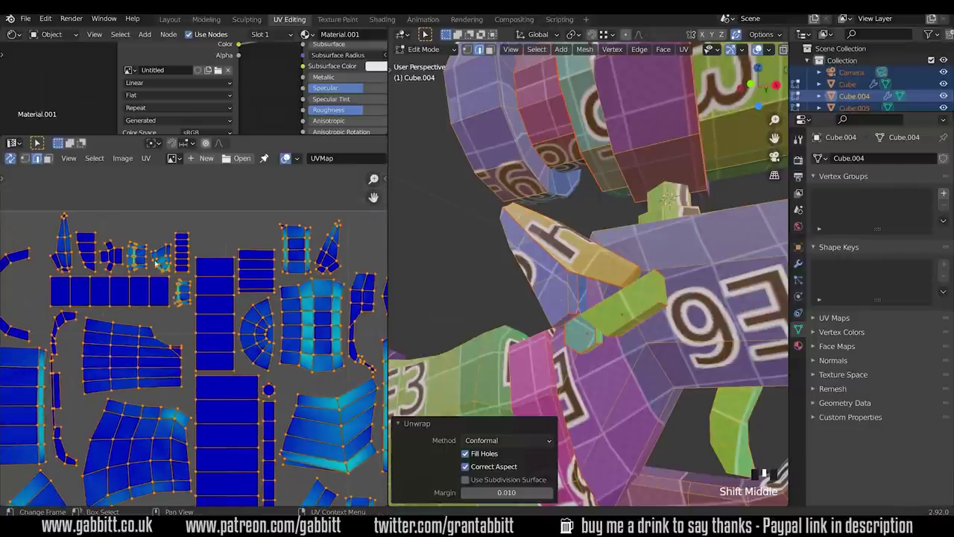
{"action": "key", "text": "Home"}
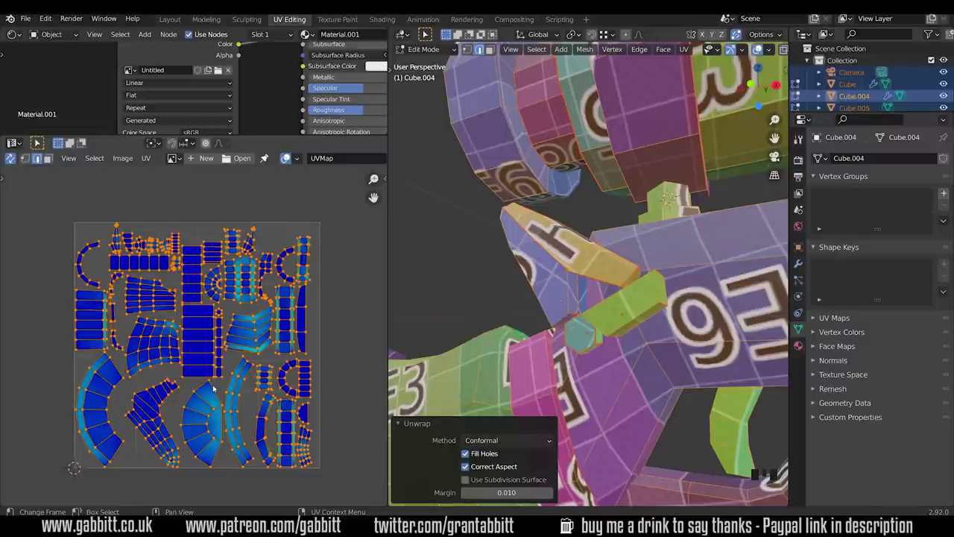
{"action": "scroll", "coordinate": [772, 401], "scroll_direction": "down", "scroll_amount": 2}
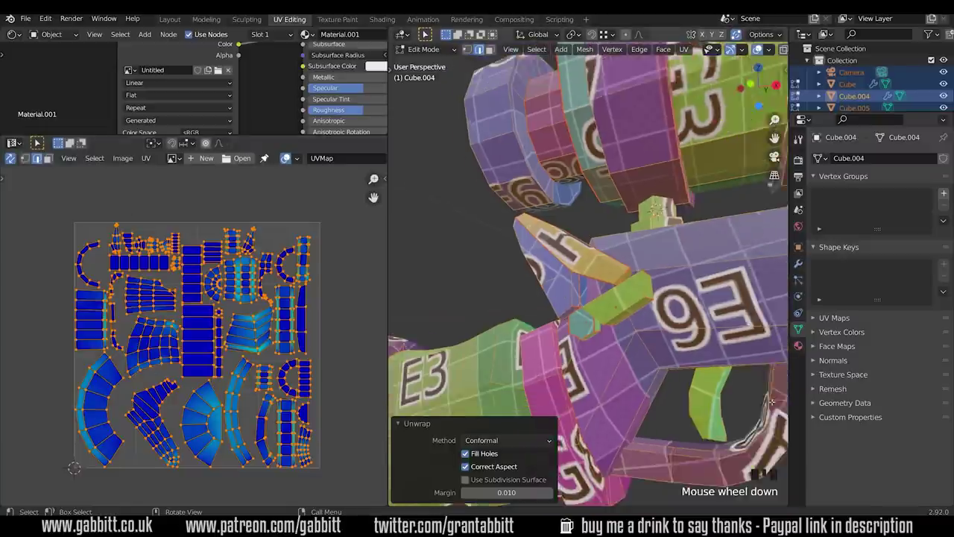
{"action": "scroll", "coordinate": [772, 401], "scroll_direction": "down", "scroll_amount": 1}
{"action": "middle_click_drag", "start_coordinate": [772, 401], "coordinate": [638, 328], "text": "shift"}
{"action": "scroll", "coordinate": [716, 365], "scroll_direction": "down", "scroll_amount": 3}
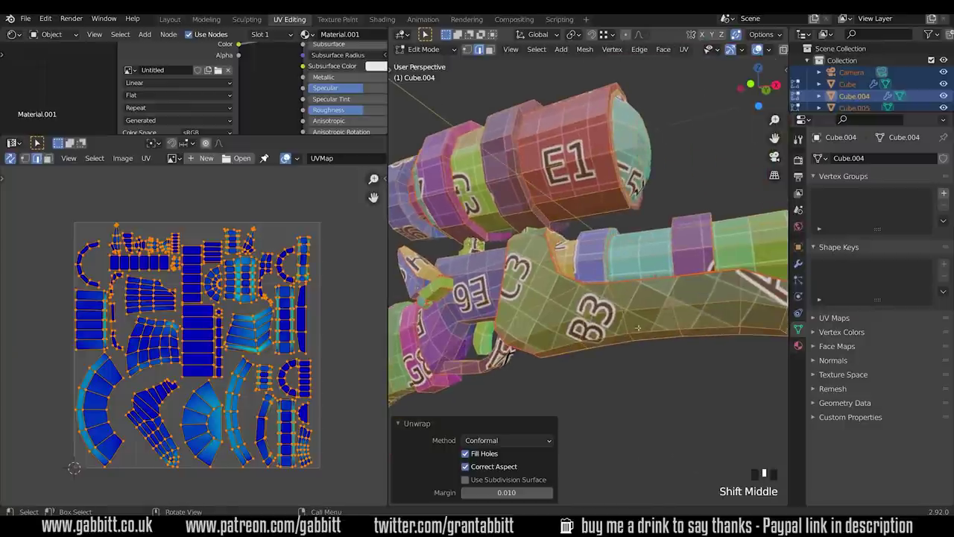
{"action": "middle_click_drag", "start_coordinate": [580, 270], "coordinate": [697, 350]}
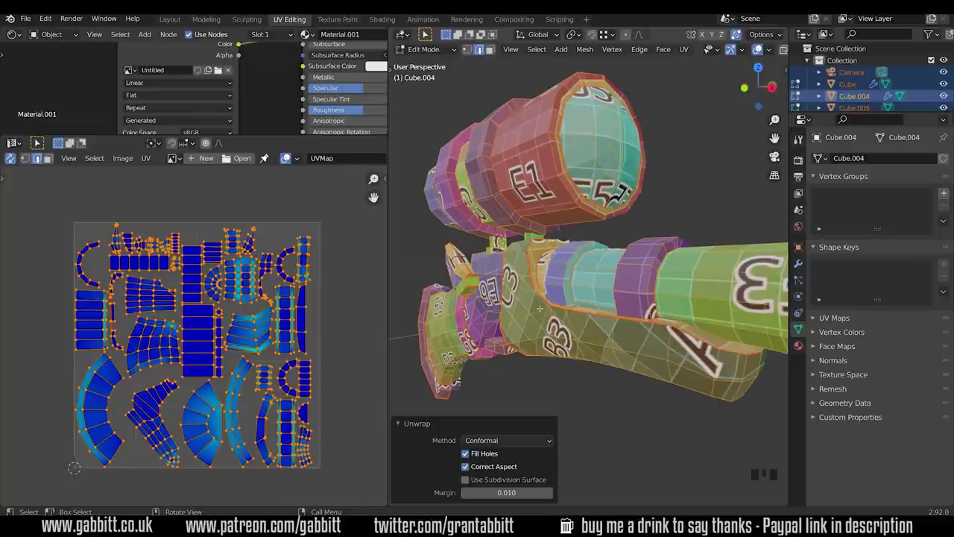
{"action": "scroll", "coordinate": [204, 384], "scroll_direction": "up", "scroll_amount": 1}
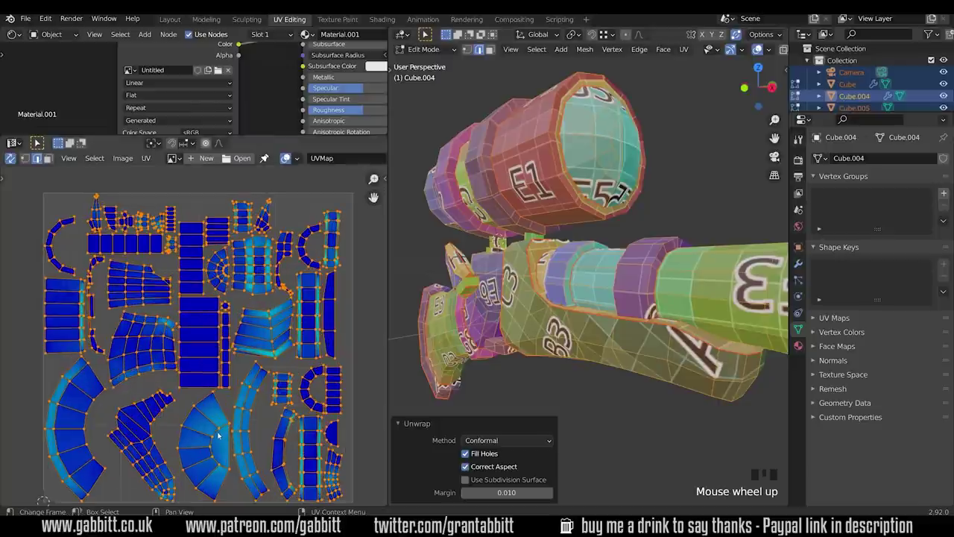
{"action": "scroll", "coordinate": [219, 434], "scroll_direction": "up", "scroll_amount": 1}
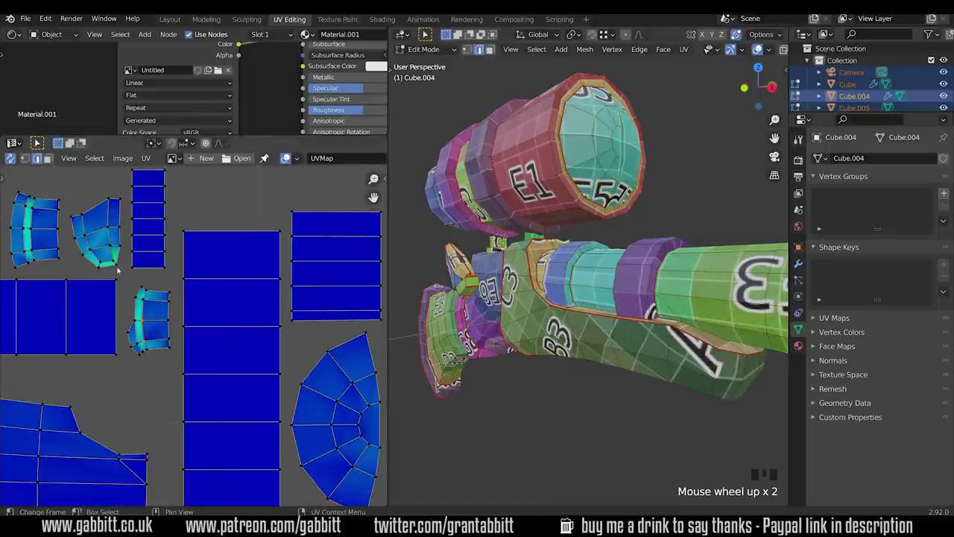
{"action": "scroll", "coordinate": [233, 315], "scroll_direction": "down", "scroll_amount": 5}
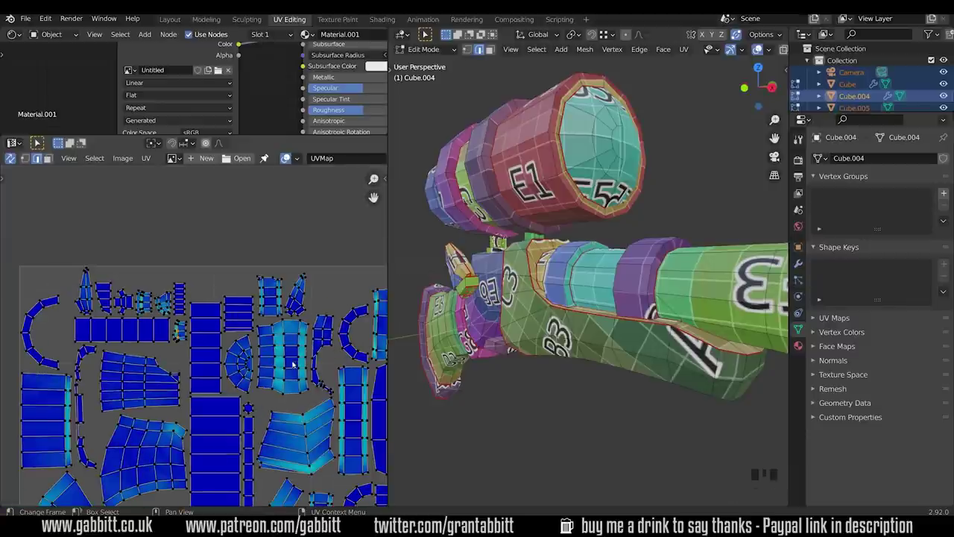
Step: Mark a seam around the loop where the small scope mount's post meets its flared base, and unwrap all the parts again
{"action": "scroll", "coordinate": [176, 338], "scroll_direction": "up", "scroll_amount": 4}
{"action": "middle_click_drag", "start_coordinate": [176, 338], "coordinate": [191, 340], "text": "shift"}
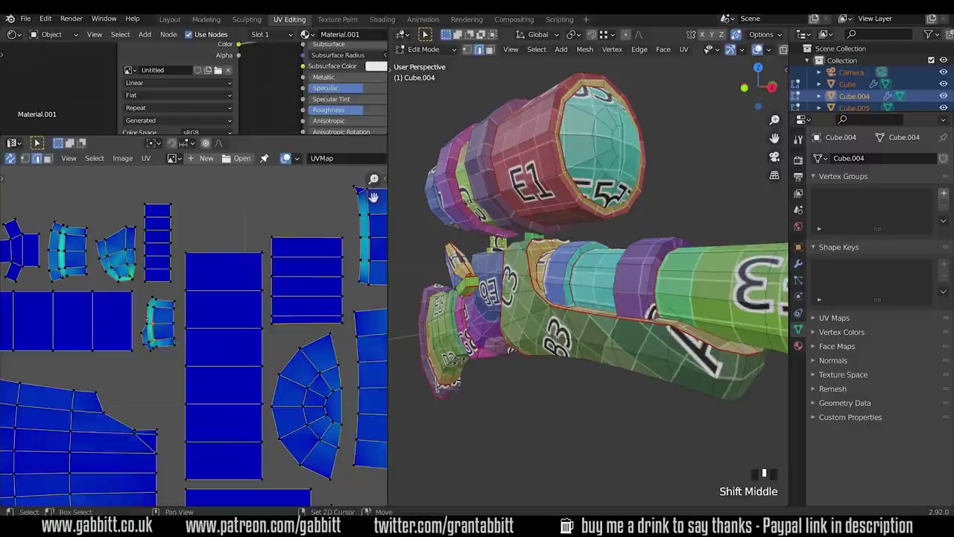
{"action": "scroll", "coordinate": [202, 341], "scroll_direction": "up", "scroll_amount": 2}
{"action": "scroll", "coordinate": [201, 341], "scroll_direction": "up", "scroll_amount": 1}
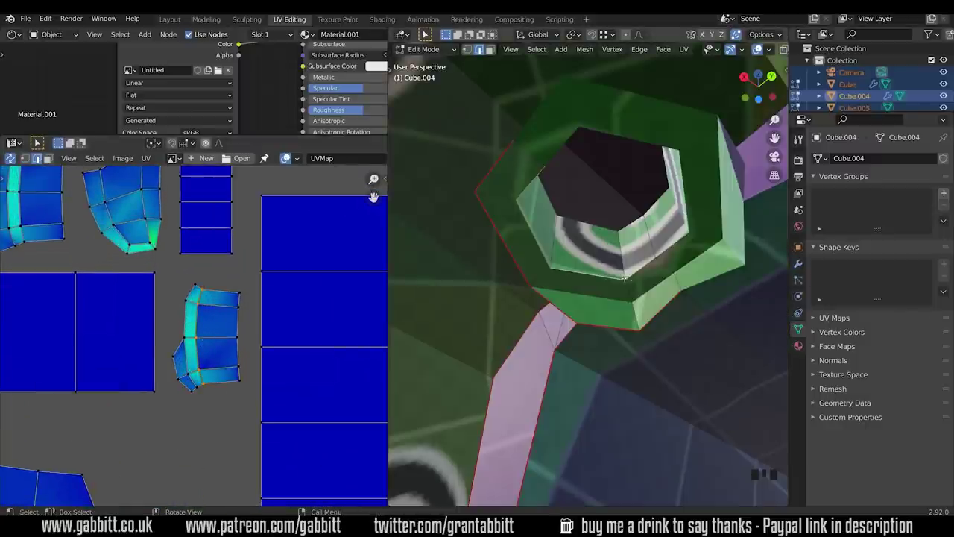
{"action": "middle_click_drag", "start_coordinate": [580, 229], "coordinate": [701, 361]}
{"action": "middle_click_drag", "start_coordinate": [624, 261], "coordinate": [596, 263]}
{"action": "key", "text": "ctrl+e"}
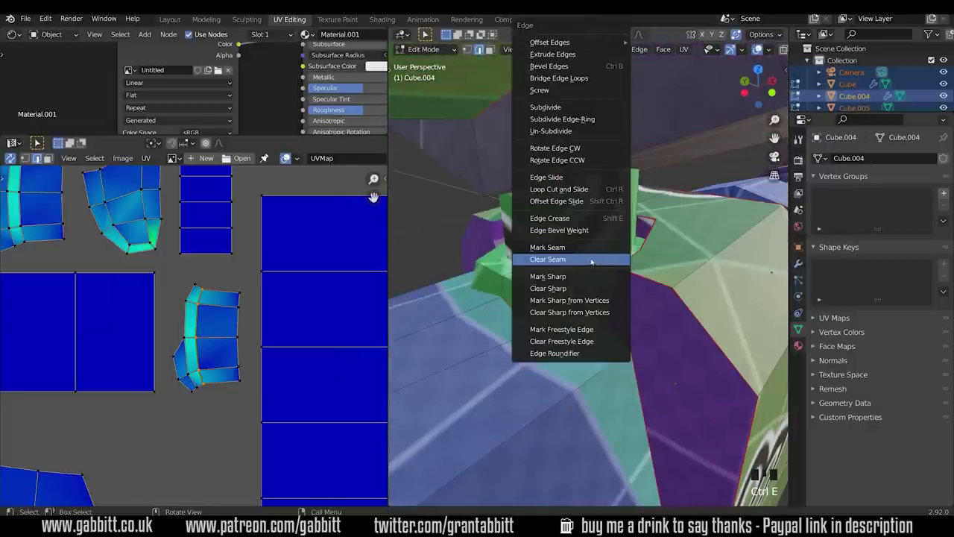
{"action": "left_click", "coordinate": [580, 248]}
{"action": "key", "text": "a"}
{"action": "key", "text": "u"}
{"action": "left_click", "coordinate": [609, 277]}
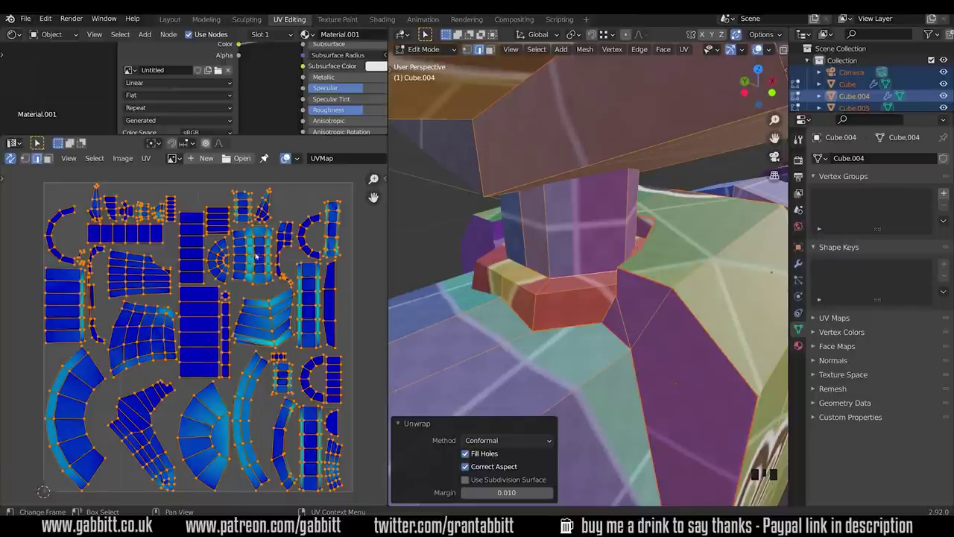
Step: Mark a seam around the outer rim of the scope's end ring and repeat the unwrap of all the gun parts
{"action": "key", "text": "KP_Decimal"}
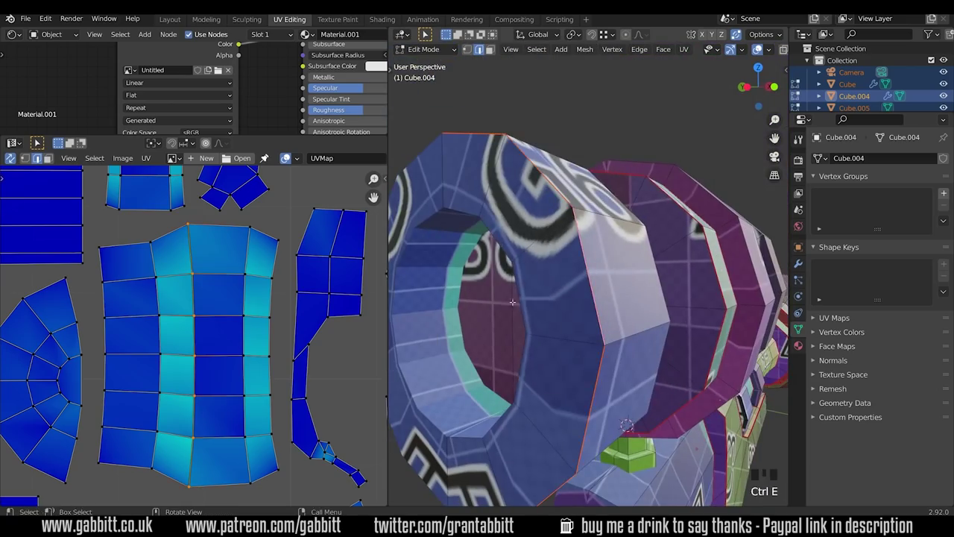
{"action": "key", "text": "u"}
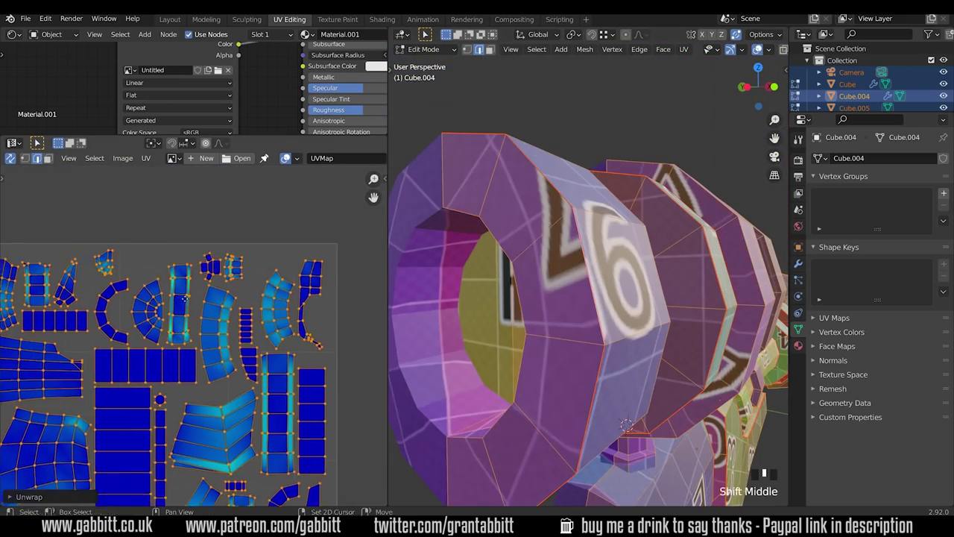
Step: Examine the body surfaces around the scope mount and the packed UV islands for remaining distortion or overlap
{"action": "left_click", "coordinate": [596, 261]}
{"action": "middle_click_drag", "start_coordinate": [596, 261], "coordinate": [635, 489]}
{"action": "scroll", "coordinate": [622, 321], "scroll_direction": "up", "scroll_amount": 4}
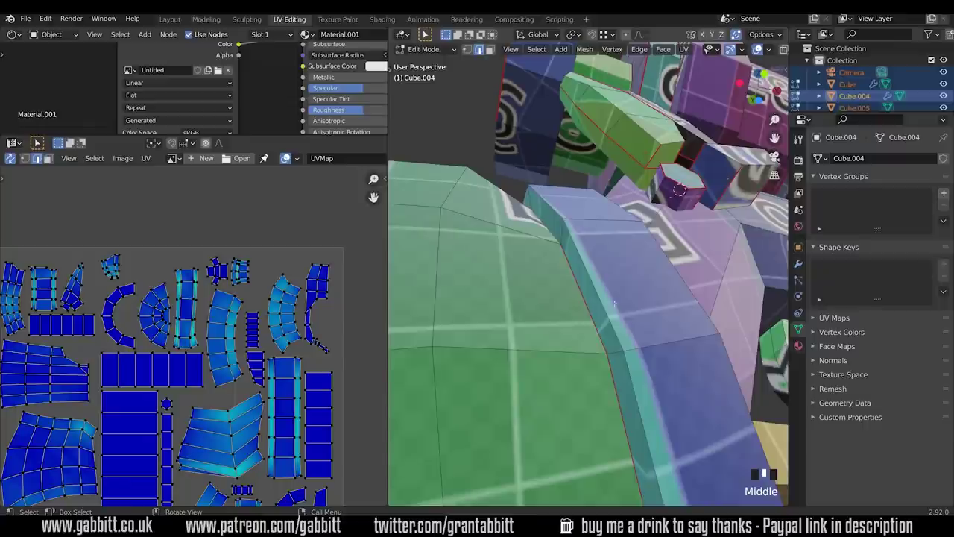
{"action": "middle_click_drag", "start_coordinate": [545, 213], "coordinate": [463, 345]}
{"action": "scroll", "coordinate": [521, 409], "scroll_direction": "down", "scroll_amount": 4}
{"action": "middle_click_drag", "start_coordinate": [224, 373], "coordinate": [208, 246], "text": "shift"}
{"action": "scroll", "coordinate": [656, 313], "scroll_direction": "down", "scroll_amount": 2}
{"action": "middle_click_drag", "start_coordinate": [656, 313], "coordinate": [685, 243]}
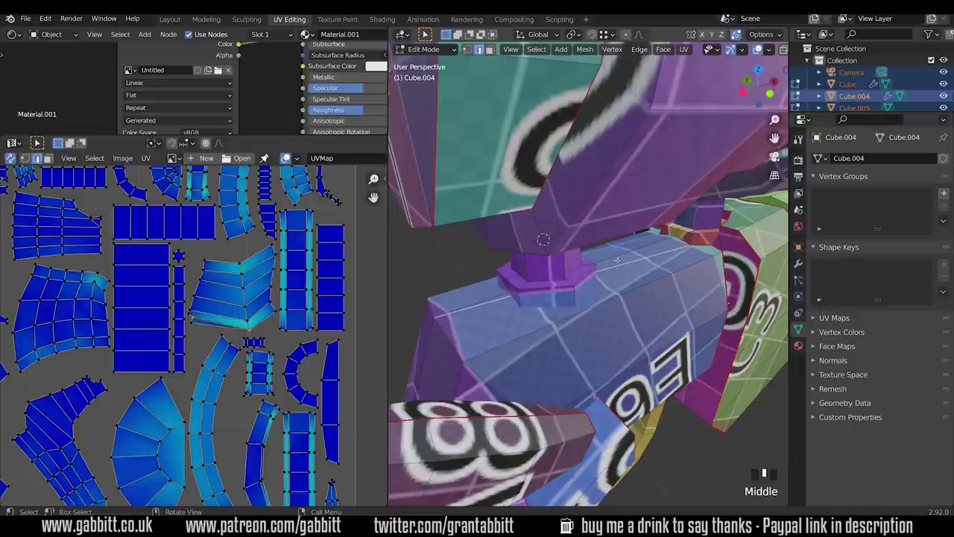
Step: Inspect the overlapping strip on the bent UV island and select its matching narrow face on the body below the scope
{"action": "scroll", "coordinate": [219, 299], "scroll_direction": "up", "scroll_amount": 5}
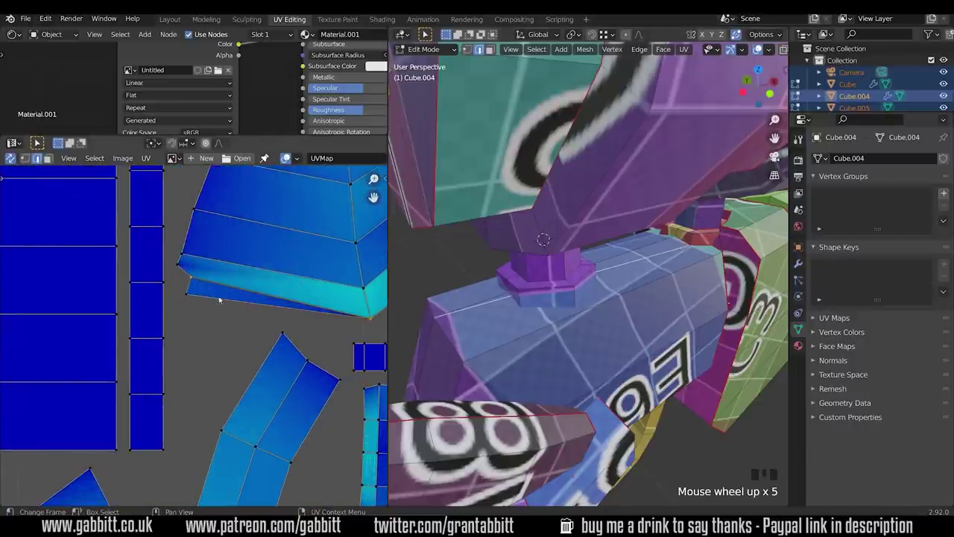
{"action": "middle_click_drag", "start_coordinate": [341, 307], "coordinate": [256, 325], "text": "shift"}
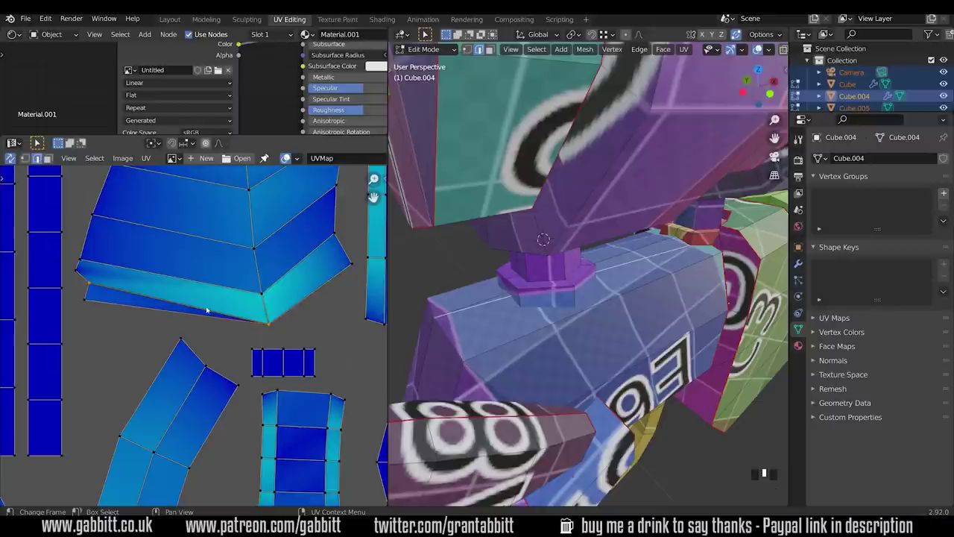
{"action": "middle_click_drag", "start_coordinate": [671, 276], "coordinate": [691, 268]}
{"action": "key", "text": "3"}
{"action": "left_click", "coordinate": [692, 267]}
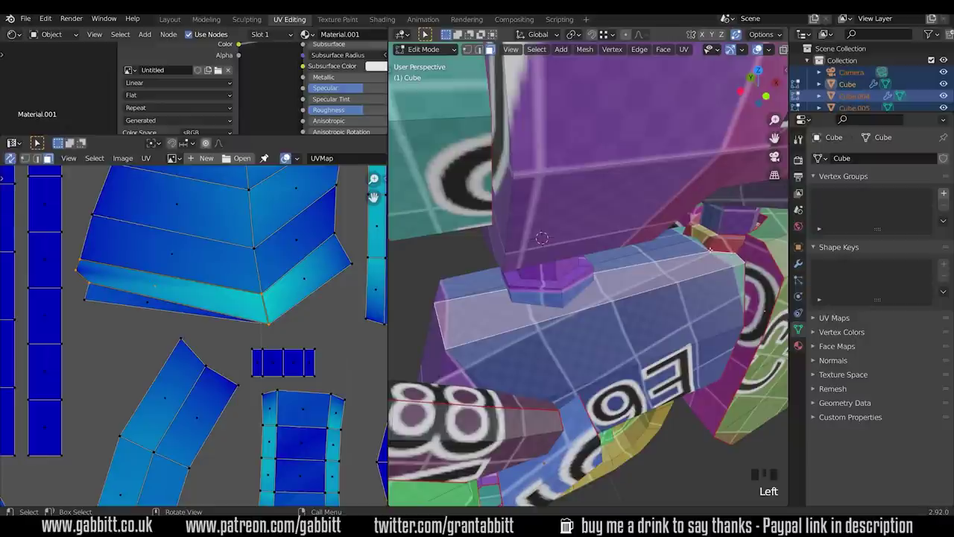
{"action": "middle_click_drag", "start_coordinate": [684, 292], "coordinate": [658, 256]}
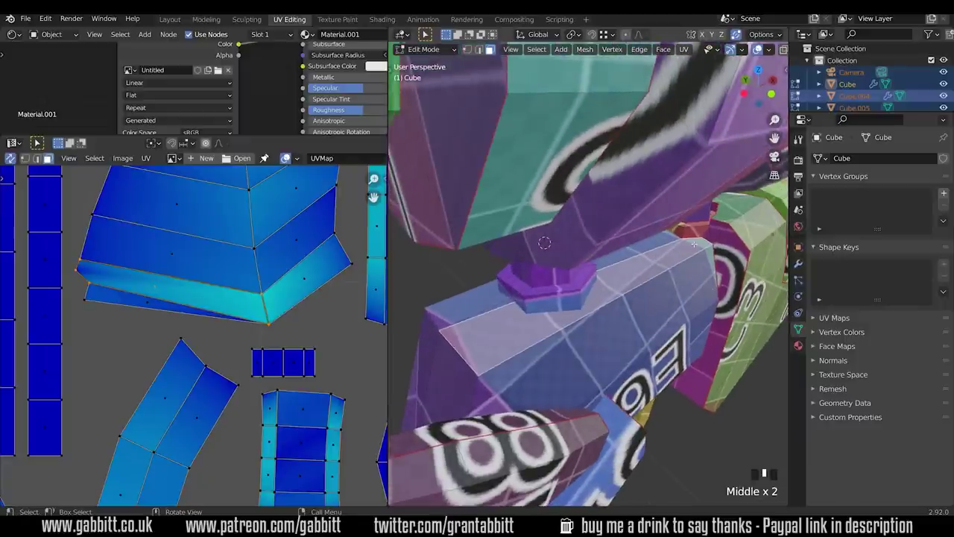
Step: Connect opposite corner vertices of the narrow upper body face with a diagonal edge and unwrap all the gun parts
{"action": "key", "text": "1"}
{"action": "left_click", "coordinate": [676, 267]}
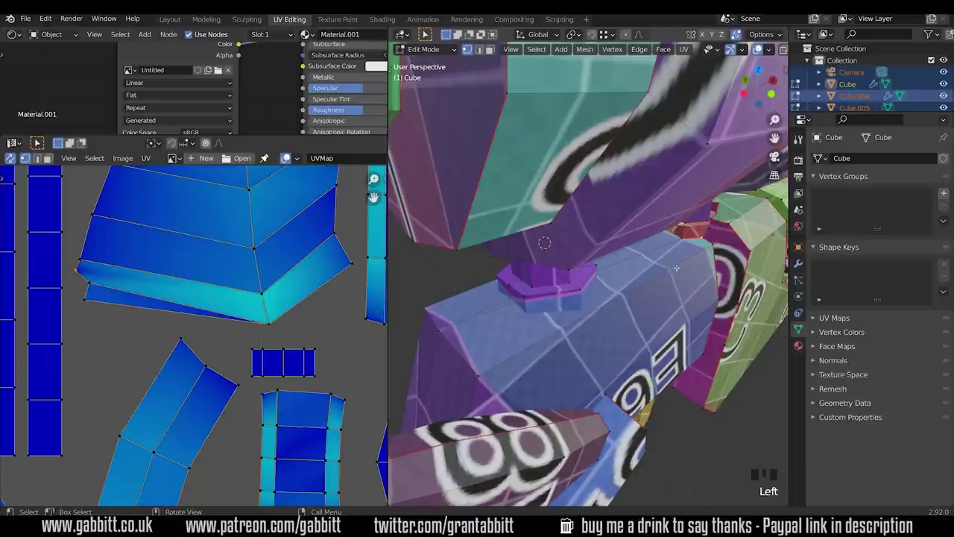
{"action": "left_click", "coordinate": [477, 375], "text": "shift"}
{"action": "key", "text": "j"}
{"action": "middle_click_drag", "start_coordinate": [669, 310], "coordinate": [693, 291]}
{"action": "key", "text": "a"}
{"action": "key", "text": "u"}
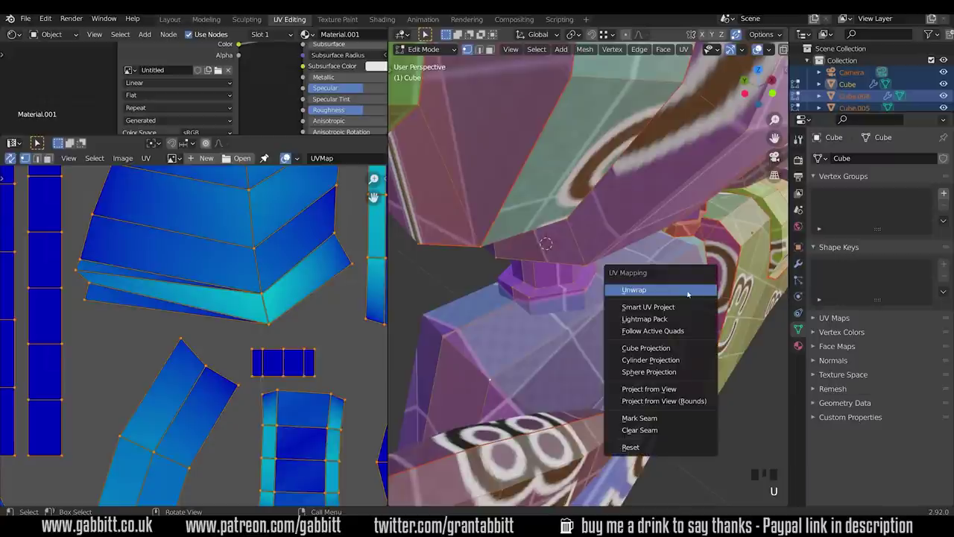
{"action": "left_click", "coordinate": [695, 290]}
{"action": "scroll", "coordinate": [221, 324], "scroll_direction": "down", "scroll_amount": 2}
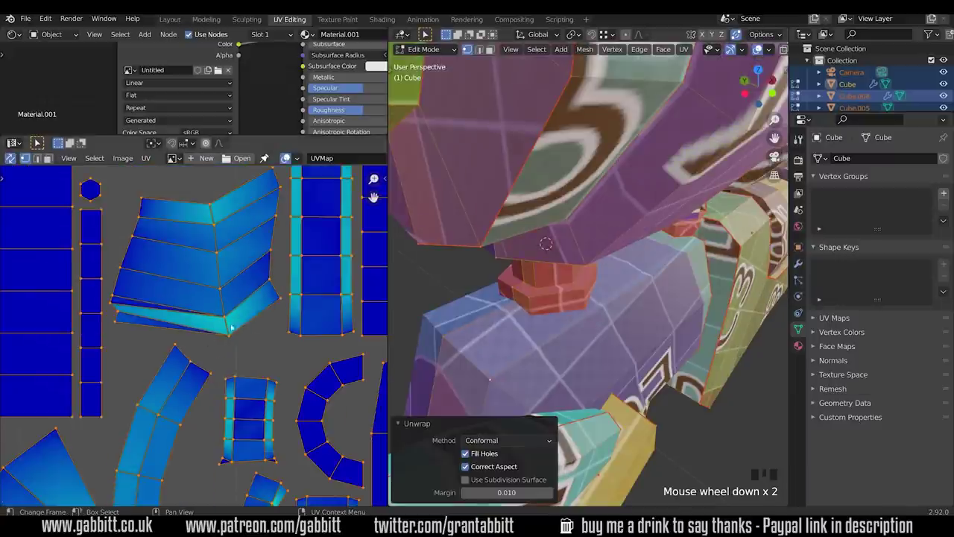
Step: Undo the unwrap and the diagonal connection across the narrow upper body face, comparing the island before and after
{"action": "key", "text": "ctrl+shift+z"}
{"action": "key", "text": "ctrl+shift+z"}
{"action": "key", "text": "ctrl+z"}
{"action": "key", "text": "ctrl+shift+z"}
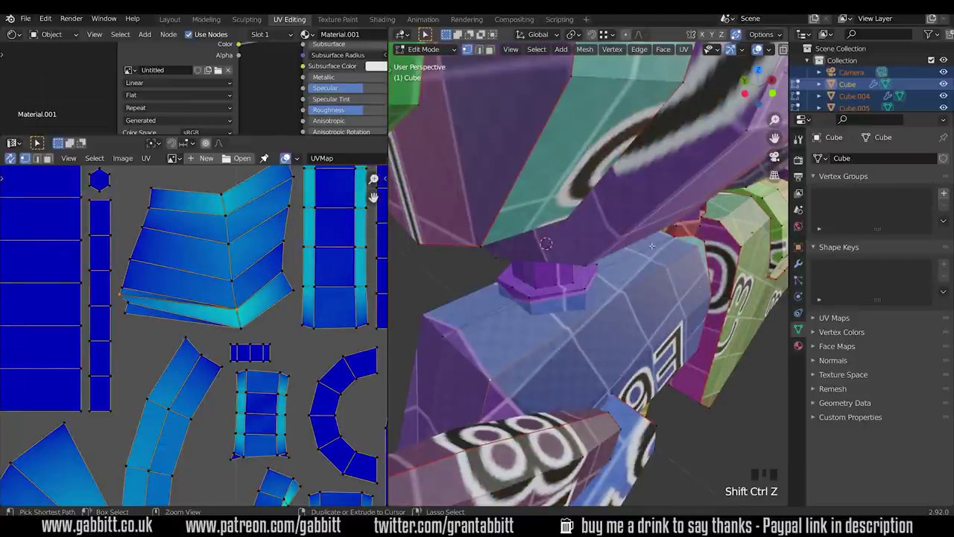
{"action": "key", "text": "ctrl+z"}
{"action": "key", "text": "ctrl+shift+z"}
{"action": "key", "text": "ctrl+z"}
{"action": "middle_click_drag", "start_coordinate": [714, 291], "coordinate": [623, 288]}
{"action": "middle_click_drag", "start_coordinate": [696, 296], "coordinate": [636, 277]}
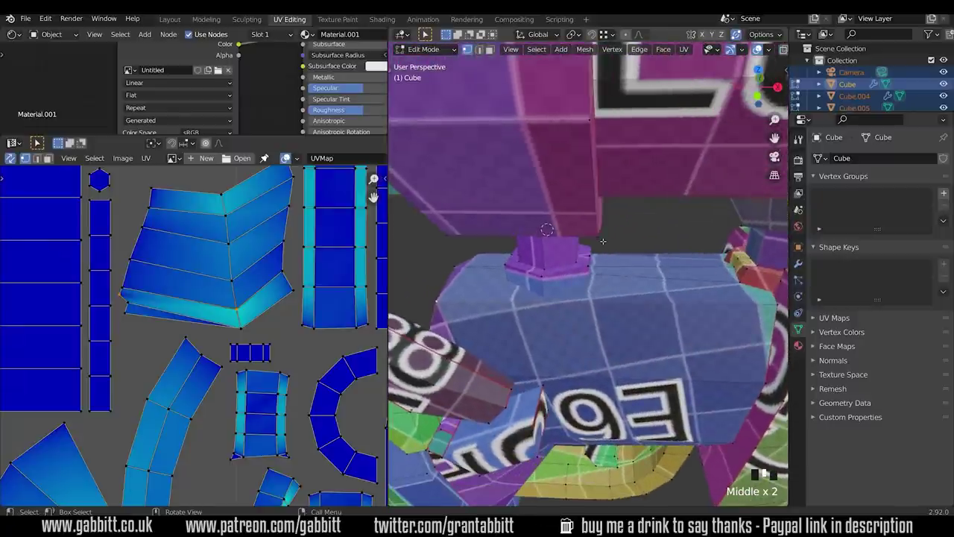
Step: Try dissolving the long edge along the upper side of the body below the scope, and undo the dissolve
{"action": "middle_click_drag", "start_coordinate": [627, 472], "coordinate": [633, 266]}
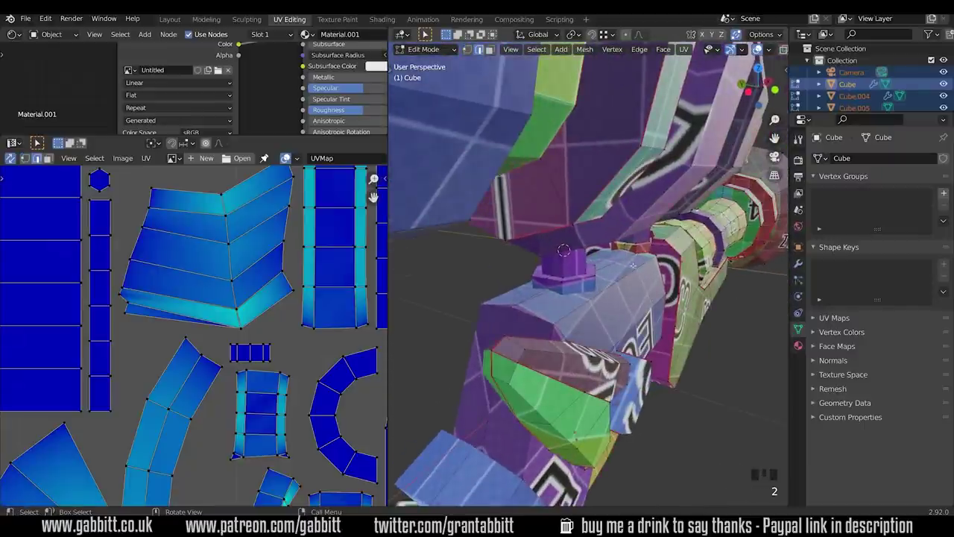
{"action": "left_click", "coordinate": [625, 262]}
{"action": "key", "text": "ctrl+x"}
{"action": "middle_click_drag", "start_coordinate": [663, 266], "coordinate": [676, 294]}
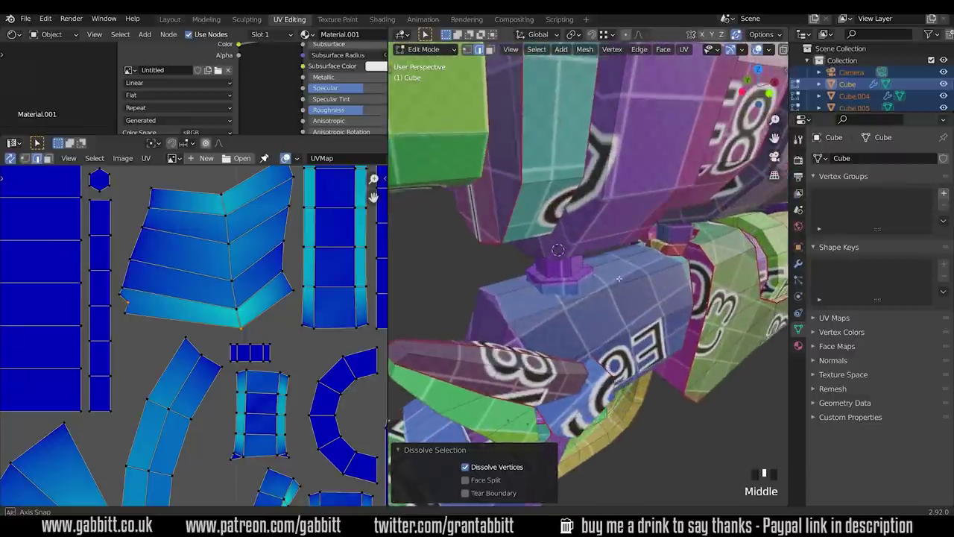
{"action": "scroll", "coordinate": [671, 282], "scroll_direction": "up", "scroll_amount": 2}
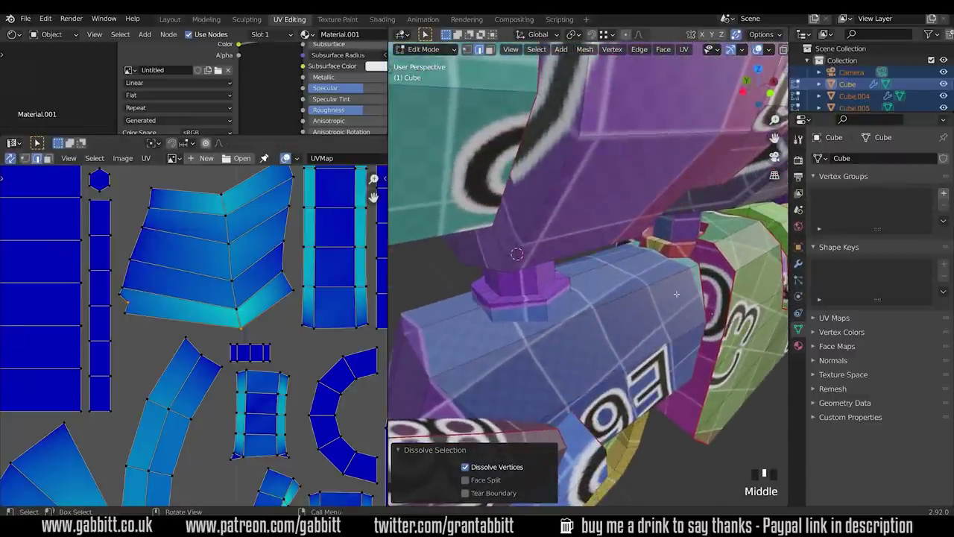
{"action": "key", "text": "ctrl+z"}
{"action": "key", "text": "ctrl+shift+z"}
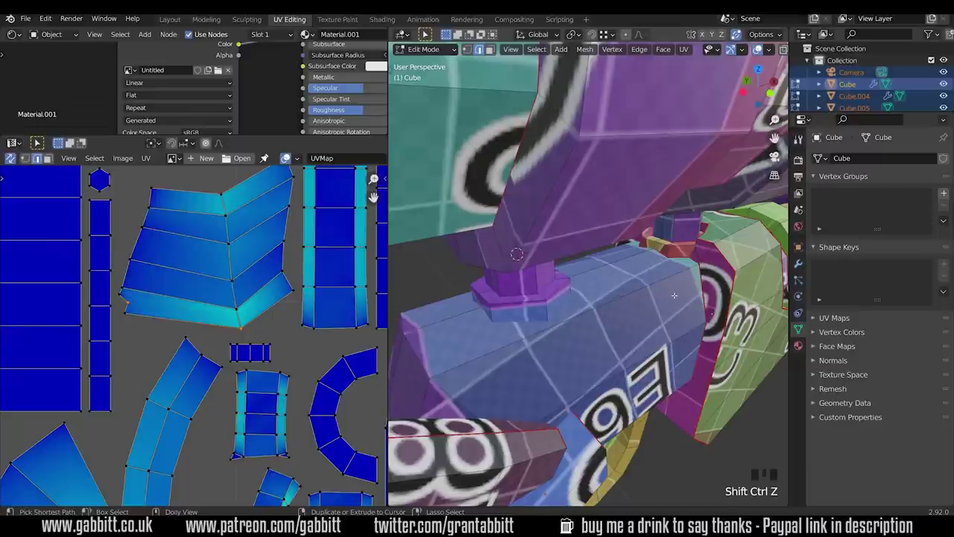
{"action": "key", "text": "ctrl+z"}
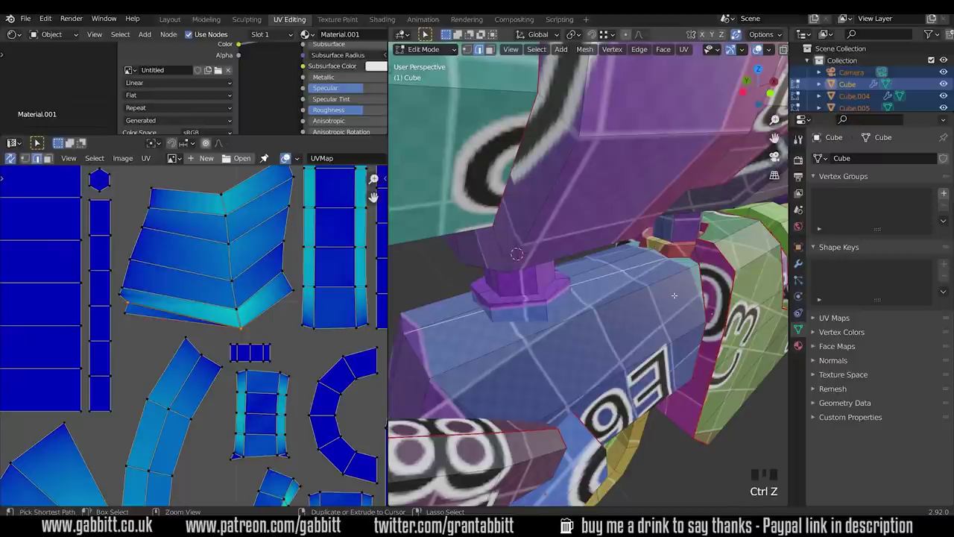
{"action": "key", "text": "ctrl+shift+z"}
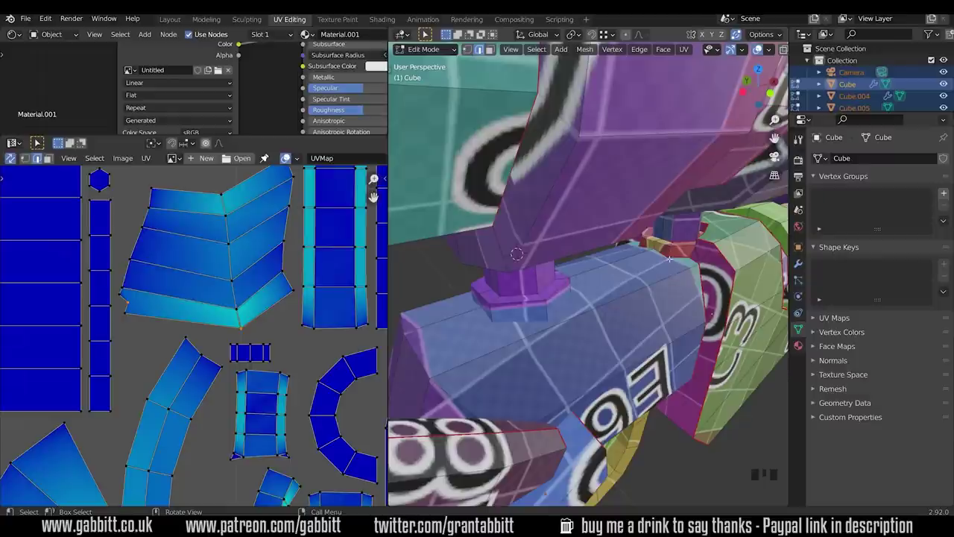
{"action": "key", "text": "ctrl+z"}
{"action": "key", "text": "ctrl+z"}
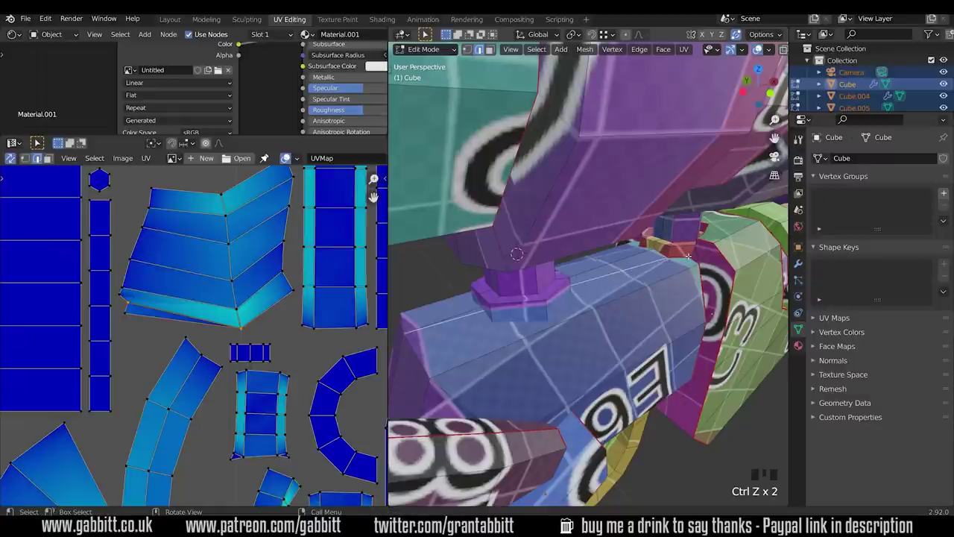
Step: Join the opposite corners of the narrow upper body face with a diagonal edge again and unwrap every gun part
{"action": "left_click", "coordinate": [692, 256]}
{"action": "left_click", "coordinate": [431, 377], "text": "shift"}
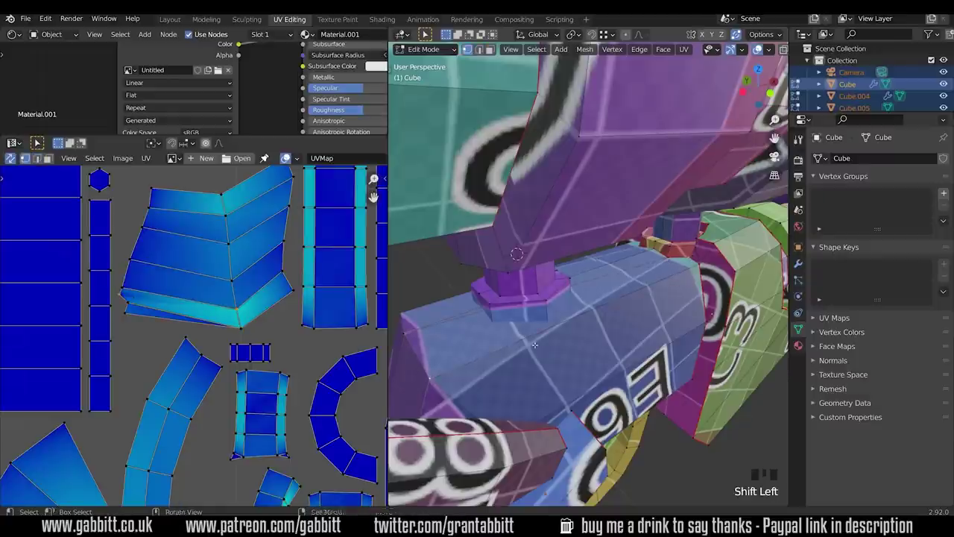
{"action": "key", "text": "u"}
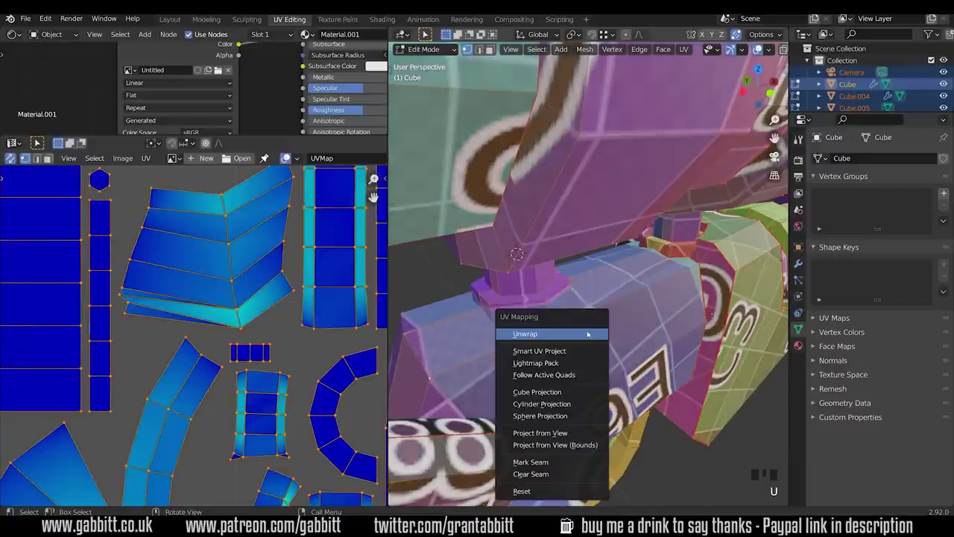
{"action": "left_click", "coordinate": [585, 335]}
{"action": "middle_click_drag", "start_coordinate": [585, 336], "coordinate": [606, 278]}
{"action": "scroll", "coordinate": [604, 295], "scroll_direction": "up", "scroll_amount": 2}
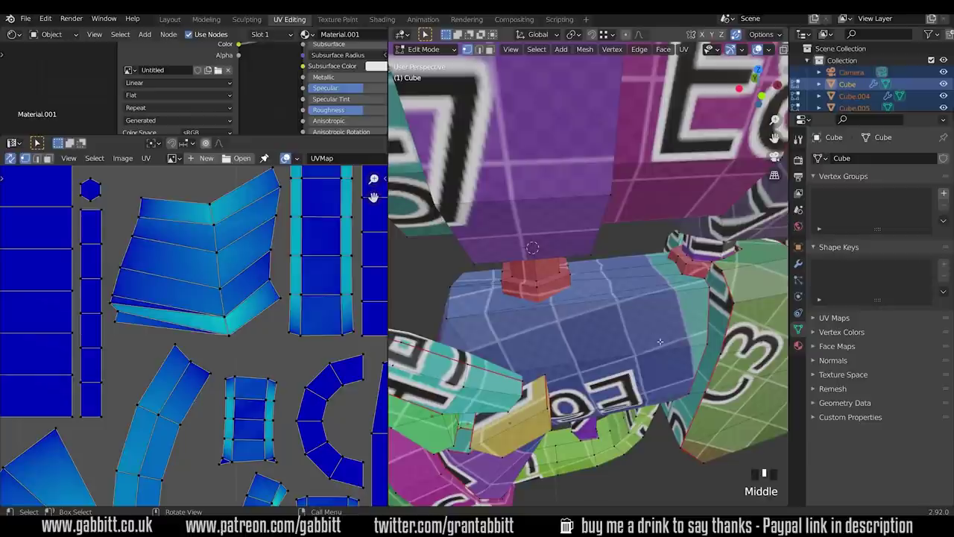
Step: Mark a seam around the edge loops at the rear of the body section below the scope and unwrap all the parts
{"action": "middle_click_drag", "start_coordinate": [701, 315], "coordinate": [596, 299]}
{"action": "scroll", "coordinate": [644, 307], "scroll_direction": "down", "scroll_amount": 4}
{"action": "left_click", "coordinate": [555, 246], "text": "alt"}
{"action": "left_click", "coordinate": [566, 231], "text": "alt+shift"}
{"action": "key", "text": "ctrl+e"}
{"action": "left_click", "coordinate": [596, 249]}
{"action": "key", "text": "a"}
{"action": "key", "text": "u"}
{"action": "left_click", "coordinate": [634, 261]}
Step: Check the body's new UV island for overlap and stretching, and view the complete packed UV layout
{"action": "scroll", "coordinate": [634, 261], "scroll_direction": "down", "scroll_amount": 3}
{"action": "left_click", "coordinate": [164, 274]}
{"action": "scroll", "coordinate": [234, 363], "scroll_direction": "up", "scroll_amount": 4}
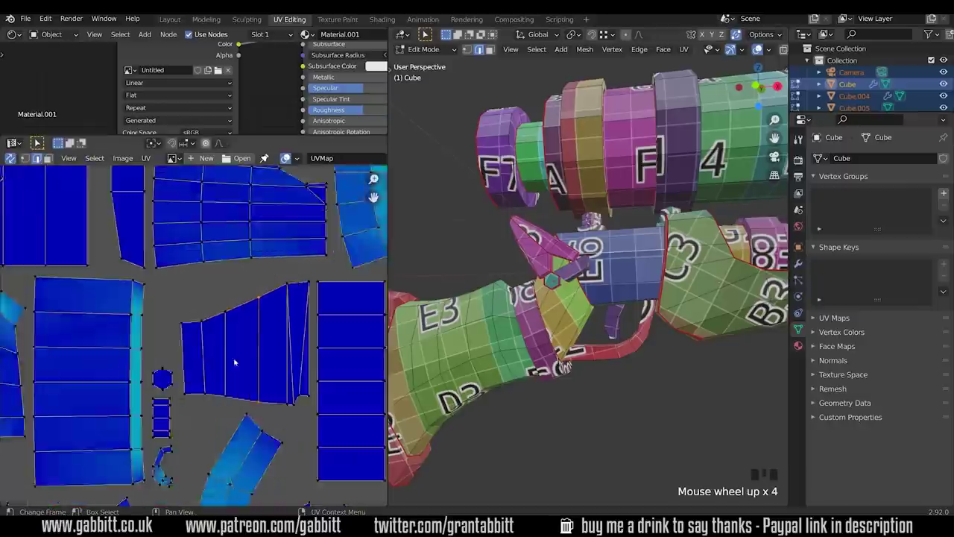
{"action": "scroll", "coordinate": [234, 363], "scroll_direction": "up", "scroll_amount": 4}
{"action": "scroll", "coordinate": [281, 344], "scroll_direction": "down", "scroll_amount": 4}
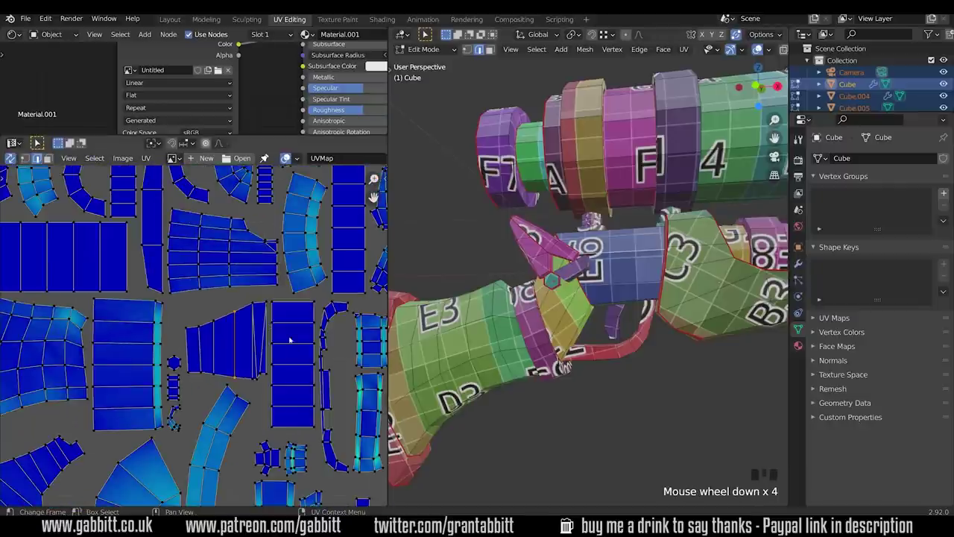
{"action": "mouse_move", "coordinate": [522, 246]}
{"action": "middle_mouse_down"}
{"action": "mouse_move", "coordinate": [537, 257]}
{"action": "mouse_move", "coordinate": [522, 257]}
{"action": "middle_mouse_up"}
{"action": "key", "text": "Home"}
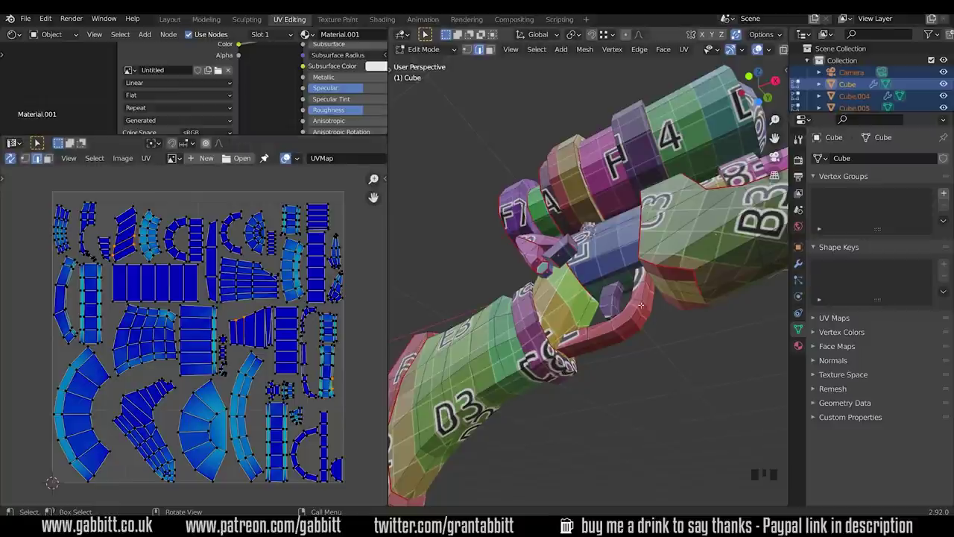
Step: Select all the gun meshes and apply Smart UV Project with a 66° angle limit
{"action": "key", "text": "a"}
{"action": "key", "text": "u"}
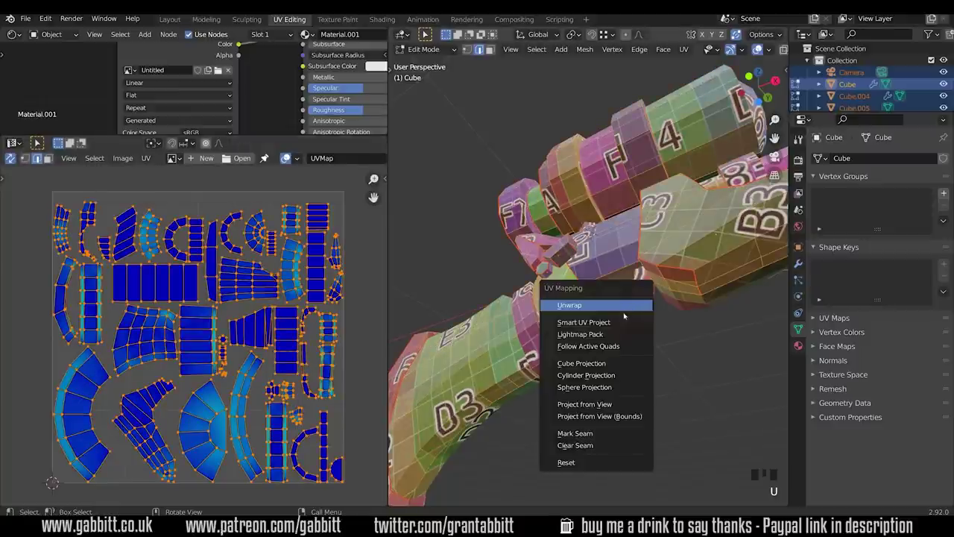
{"action": "left_click", "coordinate": [623, 322]}
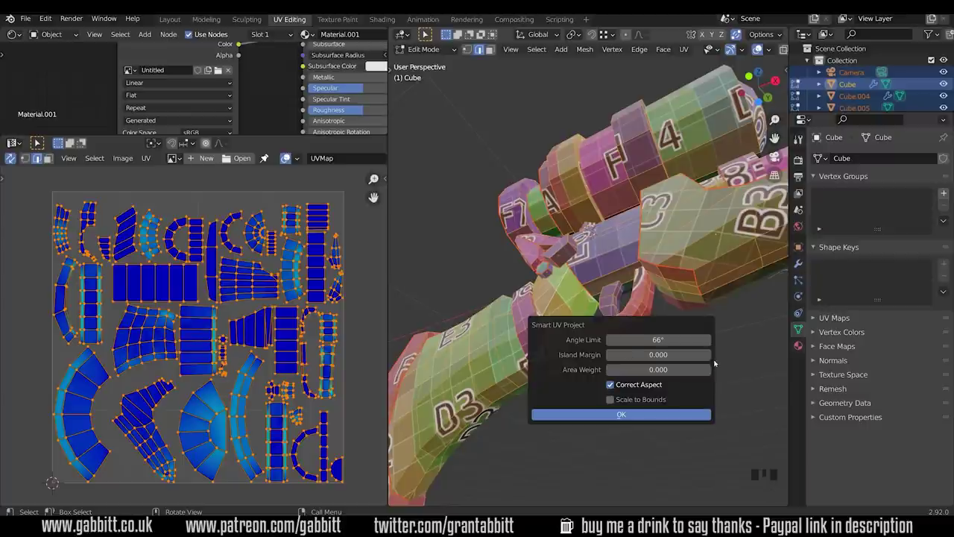
{"action": "left_click", "coordinate": [623, 413]}
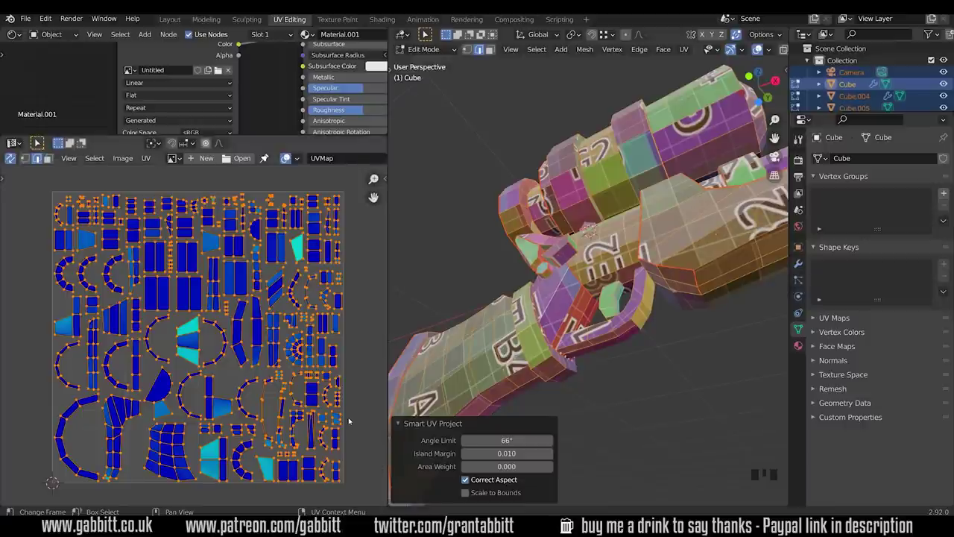
{"action": "left_click", "coordinate": [195, 337]}
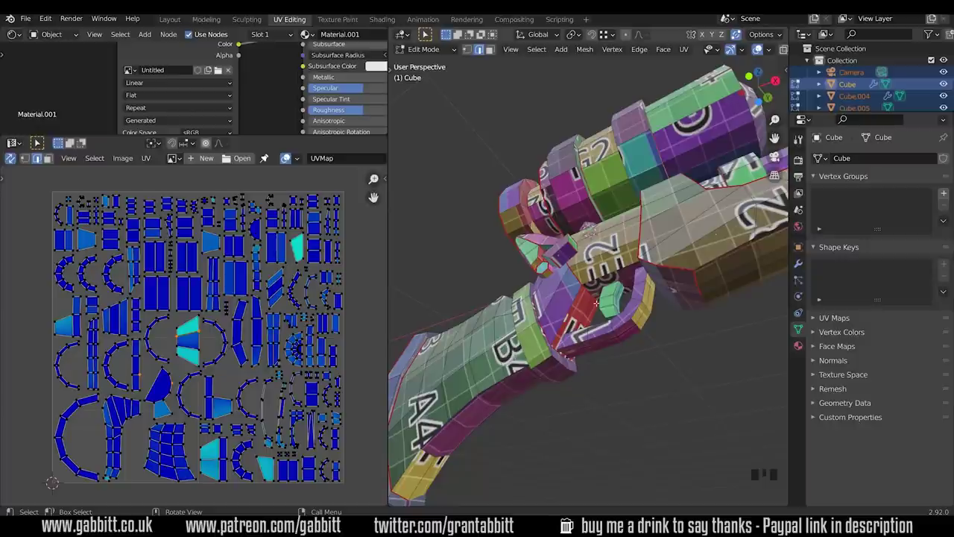
Step: Replace the automatic projection by unwrapping all the gun parts from their marked seams, and inspect the small islands
{"action": "key", "text": "a"}
{"action": "key", "text": "u"}
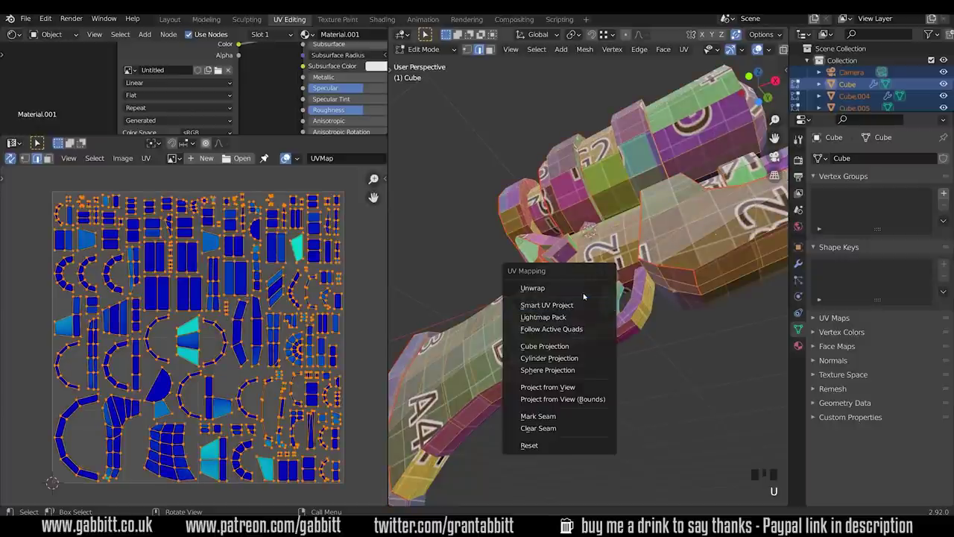
{"action": "left_click", "coordinate": [583, 295]}
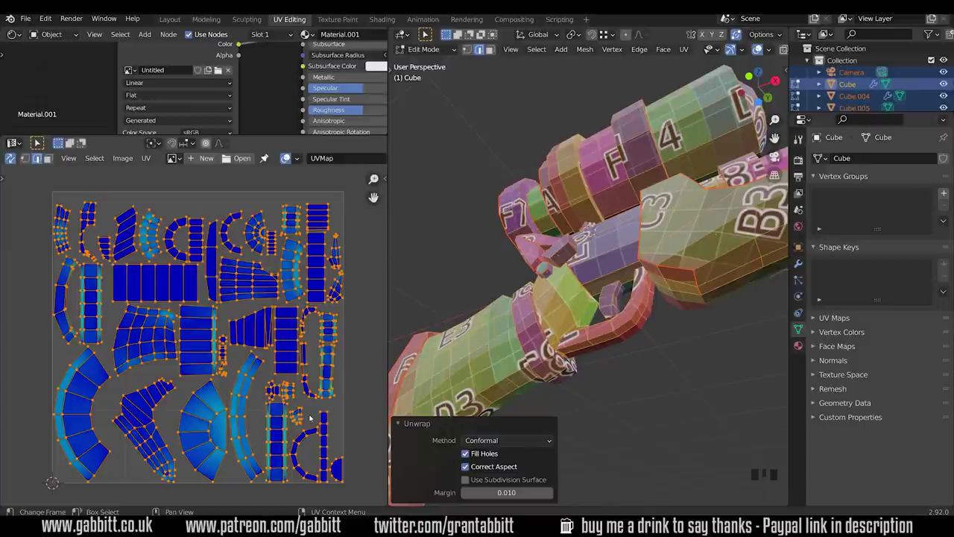
{"action": "scroll", "coordinate": [333, 414], "scroll_direction": "down", "scroll_amount": 1}
{"action": "middle_click_drag", "start_coordinate": [330, 420], "coordinate": [321, 403], "text": "shift"}
{"action": "scroll", "coordinate": [320, 403], "scroll_direction": "up", "scroll_amount": 4}
{"action": "middle_click_drag", "start_coordinate": [153, 343], "coordinate": [194, 335], "text": "shift"}
{"action": "middle_click_drag", "start_coordinate": [194, 336], "coordinate": [186, 321], "text": "shift"}
{"action": "scroll", "coordinate": [186, 320], "scroll_direction": "up", "scroll_amount": 3}
Step: Mark a seam across the lower tip of the trigger and unwrap all the gun parts again
{"action": "left_click", "coordinate": [587, 278], "text": "alt"}
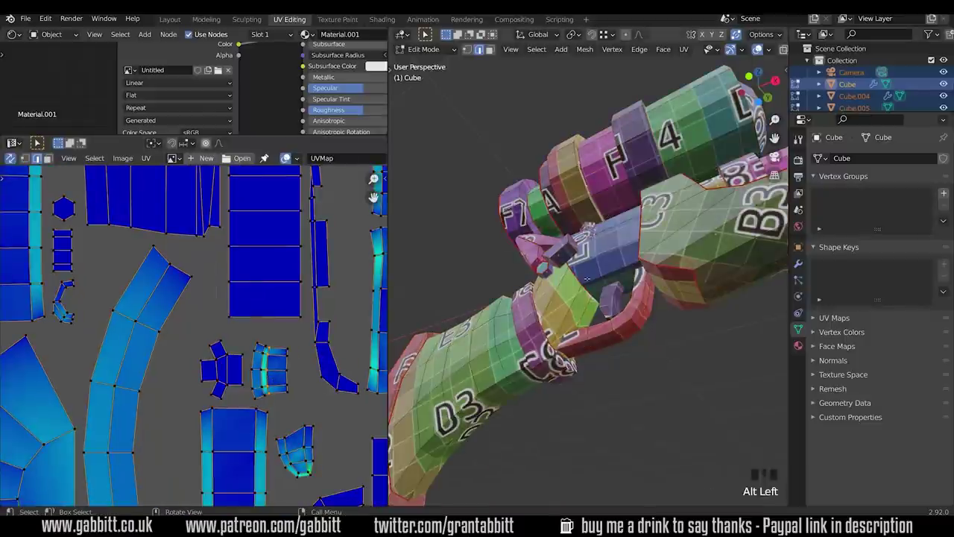
{"action": "scroll", "coordinate": [587, 278], "scroll_direction": "down", "scroll_amount": 8}
{"action": "middle_click_drag", "start_coordinate": [587, 278], "coordinate": [636, 248], "text": "shift"}
{"action": "middle_click_drag", "start_coordinate": [634, 307], "coordinate": [589, 291]}
{"action": "key", "text": "ctrl+e"}
{"action": "left_click", "coordinate": [608, 275]}
{"action": "key", "text": "u"}
{"action": "left_click", "coordinate": [597, 299]}
Step: Examine the repacked UV islands and the colour grid's scale along the whole gun, from stock to muzzle
{"action": "scroll", "coordinate": [255, 334], "scroll_direction": "up", "scroll_amount": 3}
{"action": "middle_click_drag", "start_coordinate": [254, 334], "coordinate": [228, 352], "text": "shift"}
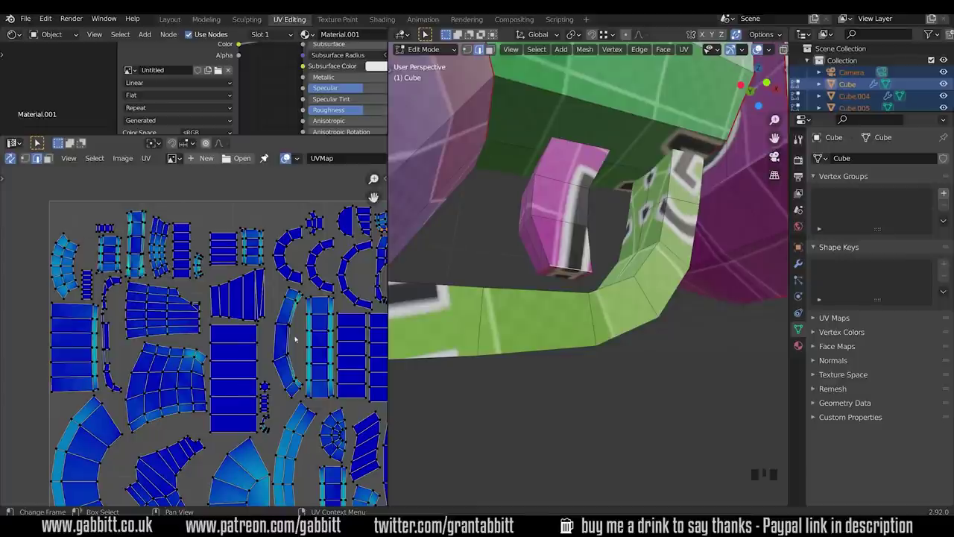
{"action": "scroll", "coordinate": [295, 339], "scroll_direction": "down", "scroll_amount": 1}
{"action": "middle_click_drag", "start_coordinate": [295, 339], "coordinate": [268, 304], "text": "shift"}
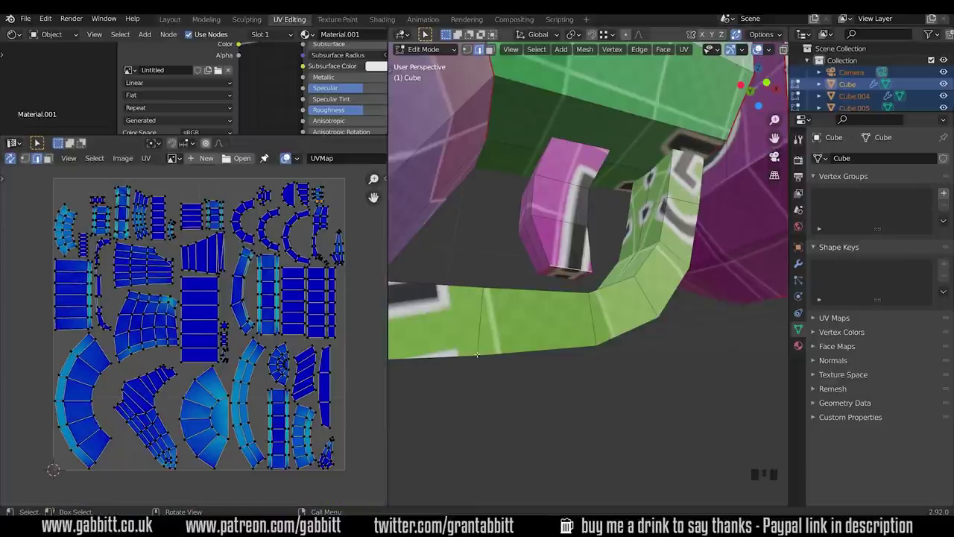
{"action": "scroll", "coordinate": [669, 295], "scroll_direction": "down", "scroll_amount": 13}
{"action": "middle_click_drag", "start_coordinate": [669, 295], "coordinate": [578, 304]}
{"action": "middle_click_drag", "start_coordinate": [616, 352], "coordinate": [519, 356]}
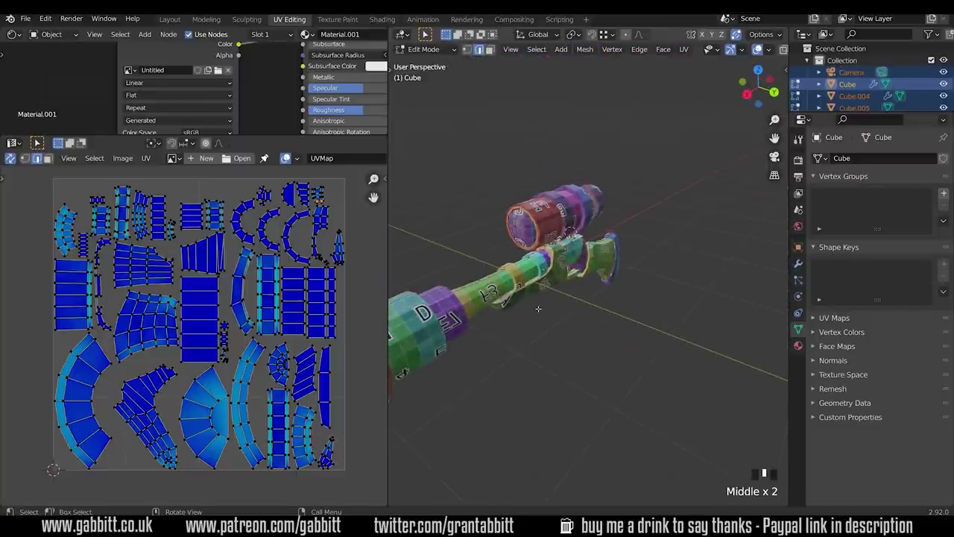
{"action": "middle_click_drag", "start_coordinate": [539, 308], "coordinate": [620, 304]}
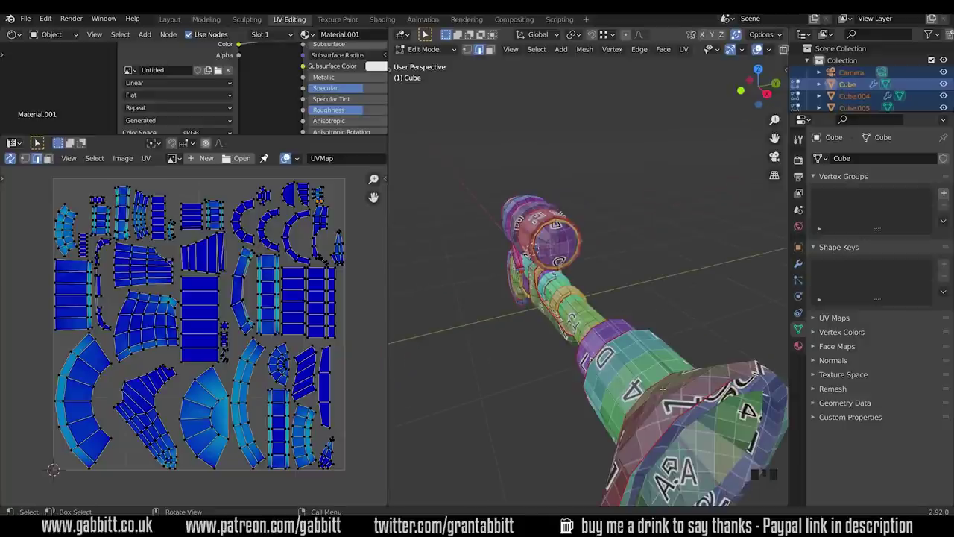
Step: Return to Object Mode and apply the Mirror modifiers on the main gun body and on Cube.004
{"action": "middle_click_drag", "start_coordinate": [647, 377], "coordinate": [537, 395]}
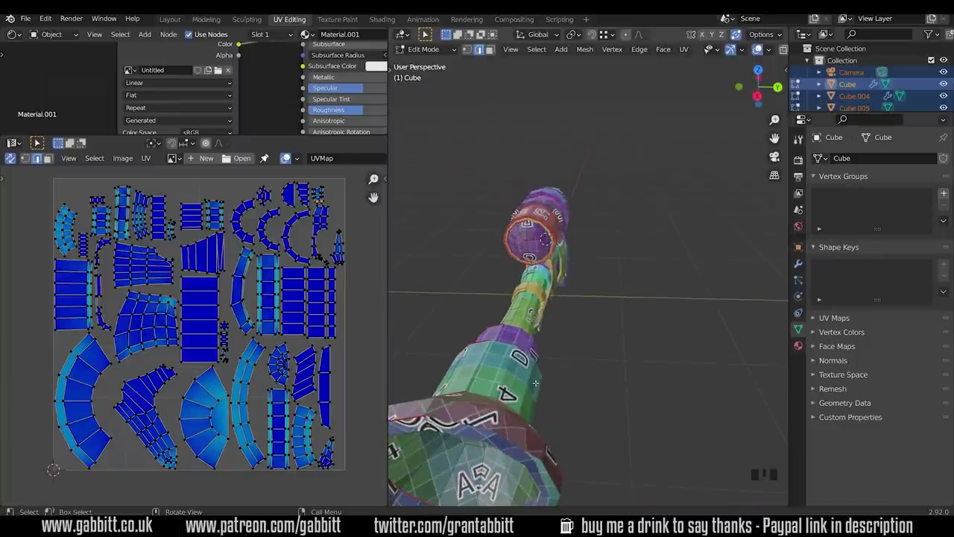
{"action": "middle_click_drag", "start_coordinate": [543, 316], "coordinate": [660, 312]}
{"action": "key", "text": "Tab"}
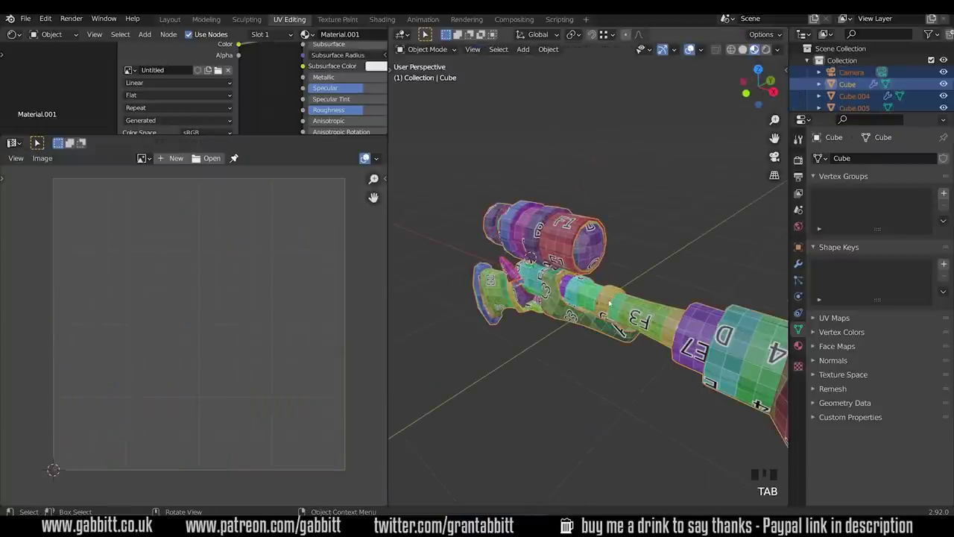
{"action": "left_click", "coordinate": [608, 303]}
{"action": "left_click", "coordinate": [799, 264]}
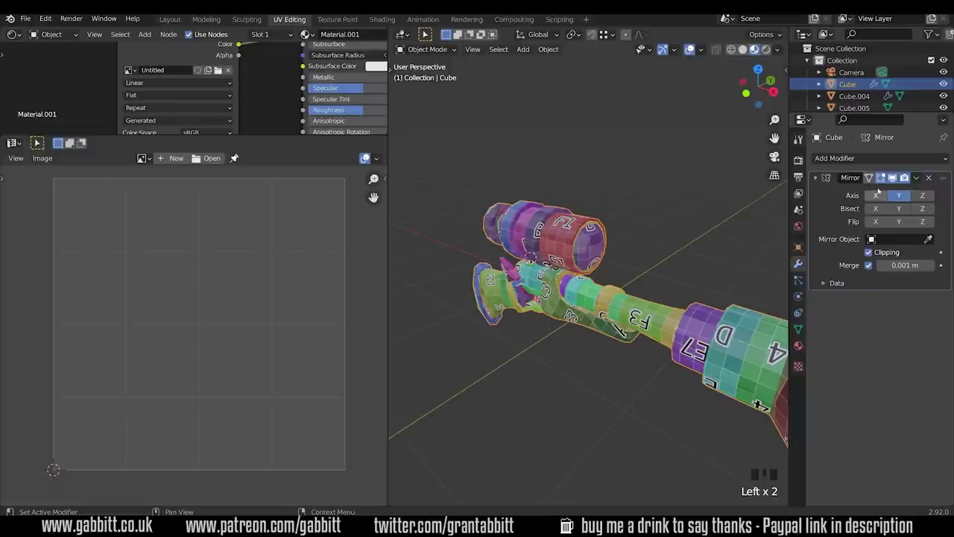
{"action": "left_click_drag", "start_coordinate": [916, 177], "coordinate": [865, 188]}
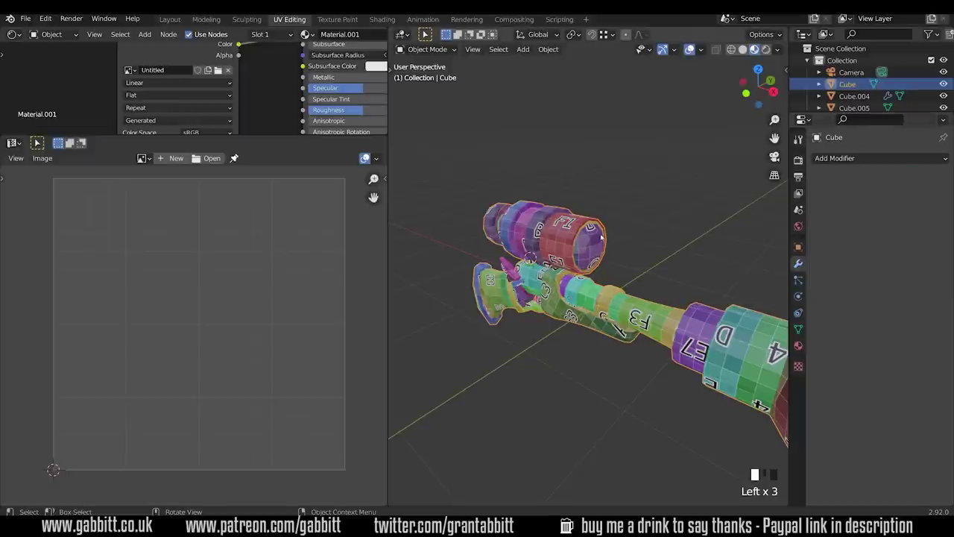
{"action": "left_click", "coordinate": [510, 266]}
{"action": "left_click", "coordinate": [916, 177]}
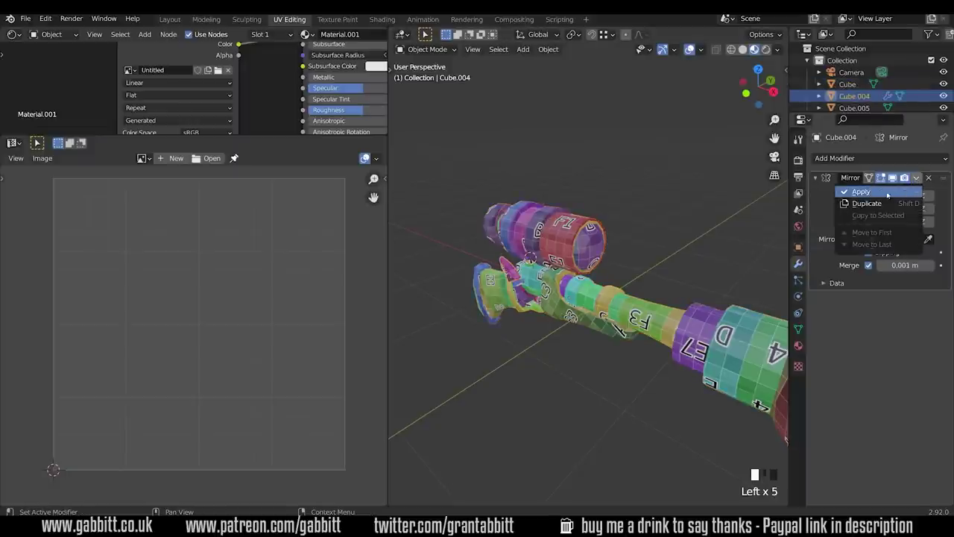
{"action": "left_click", "coordinate": [861, 192]}
Step: Select all the gun parts together, enter Edit Mode and unwrap their complete meshes from the marked seams
{"action": "left_click", "coordinate": [641, 295]}
{"action": "scroll", "coordinate": [641, 293], "scroll_direction": "down", "scroll_amount": 2}
{"action": "middle_click_drag", "start_coordinate": [641, 292], "coordinate": [451, 226], "text": "shift"}
{"action": "left_click_drag", "start_coordinate": [450, 202], "coordinate": [648, 438]}
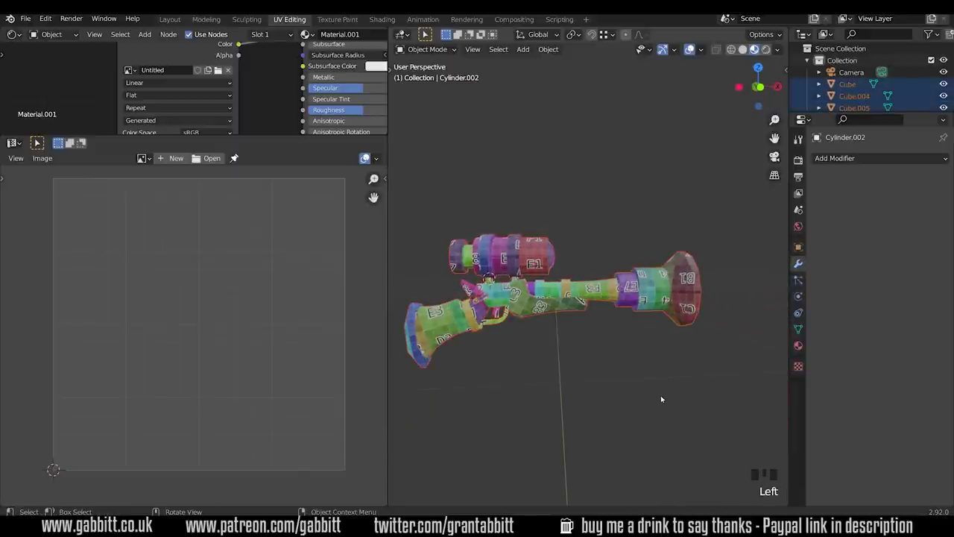
{"action": "key", "text": "Tab"}
{"action": "key", "text": "a"}
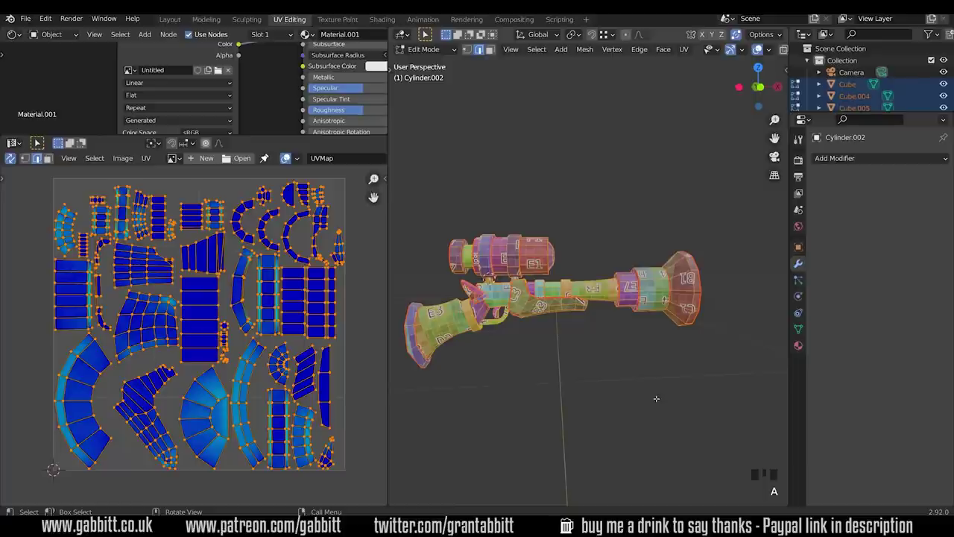
{"action": "key", "text": "u"}
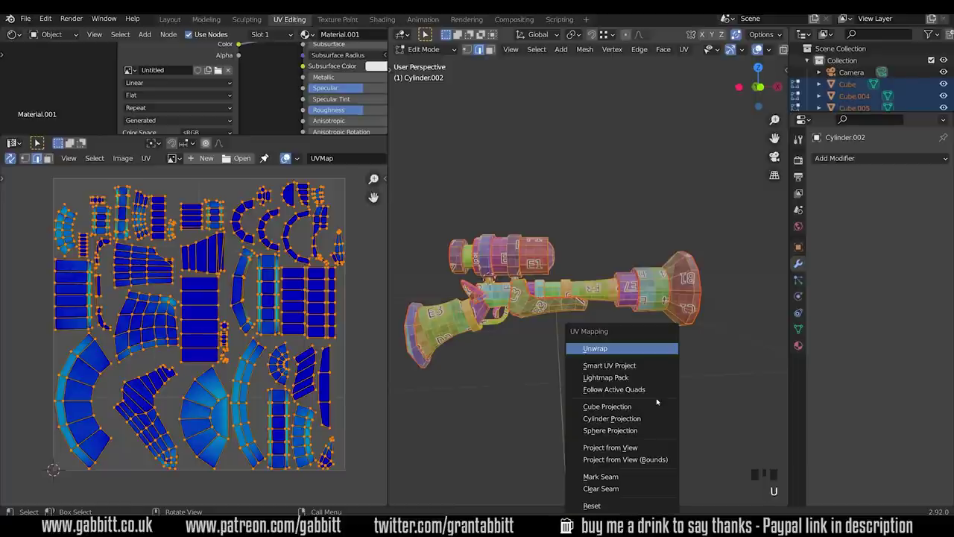
{"action": "left_click", "coordinate": [644, 348]}
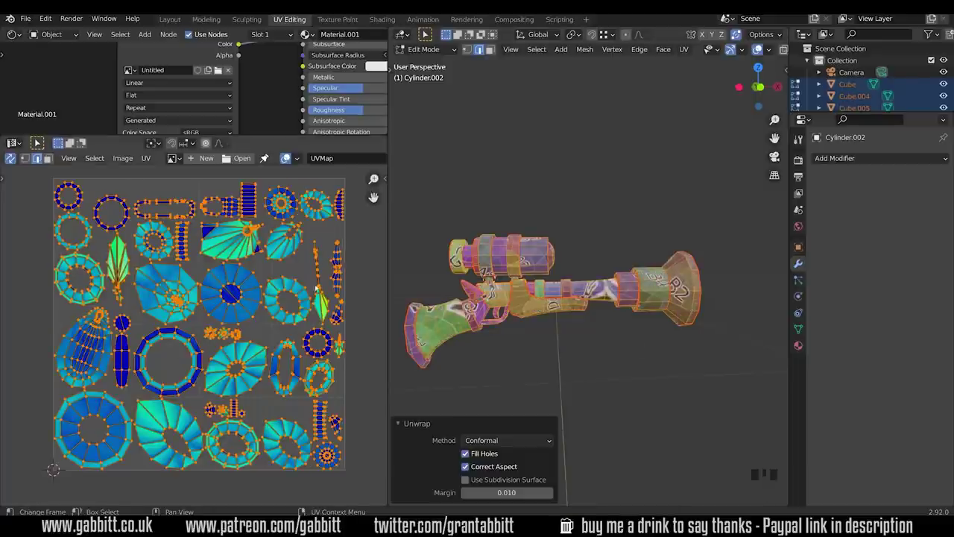
Step: Select the lengthwise centreline edge loops on the gun and scope parts and mark them as seams
{"action": "middle_click_drag", "start_coordinate": [611, 280], "coordinate": [617, 174]}
{"action": "scroll", "coordinate": [631, 281], "scroll_direction": "up", "scroll_amount": 3}
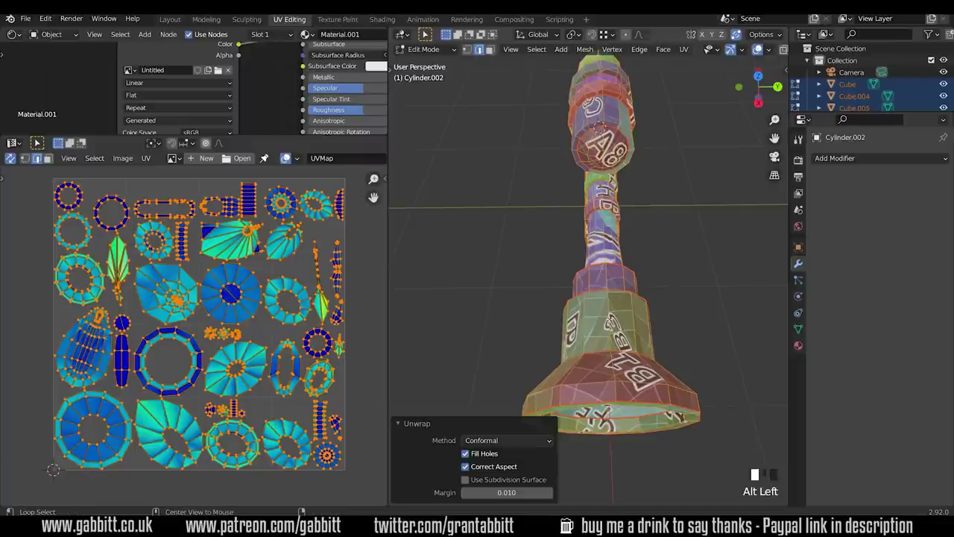
{"action": "left_click", "coordinate": [610, 319], "text": "alt"}
{"action": "middle_click_drag", "start_coordinate": [610, 319], "coordinate": [694, 200]}
{"action": "scroll", "coordinate": [580, 261], "scroll_direction": "up", "scroll_amount": 3}
{"action": "scroll", "coordinate": [619, 309], "scroll_direction": "up", "scroll_amount": 2}
{"action": "scroll", "coordinate": [660, 305], "scroll_direction": "up", "scroll_amount": 1}
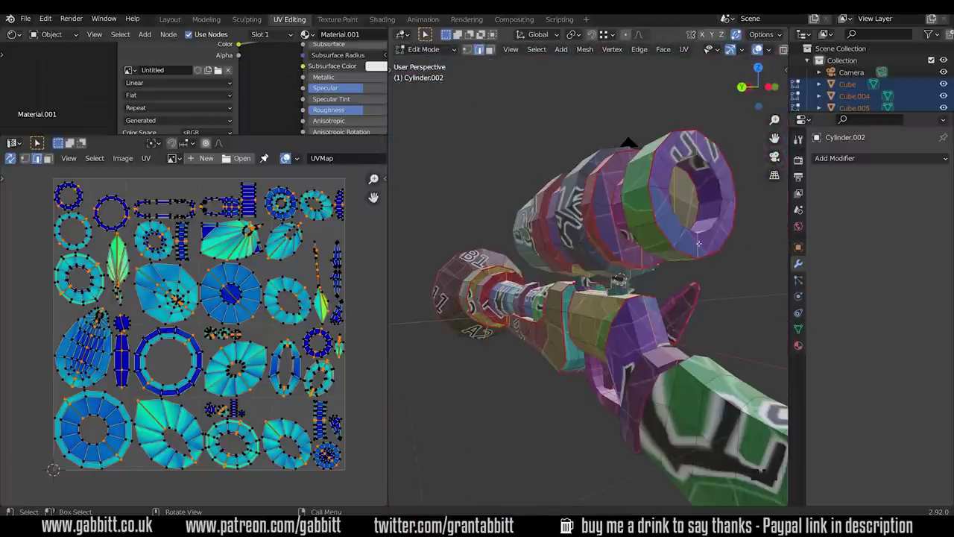
{"action": "middle_click_drag", "start_coordinate": [556, 211], "coordinate": [611, 389]}
{"action": "scroll", "coordinate": [661, 310], "scroll_direction": "down", "scroll_amount": 2}
{"action": "scroll", "coordinate": [681, 261], "scroll_direction": "down", "scroll_amount": 2}
{"action": "key", "text": "ctrl+e"}
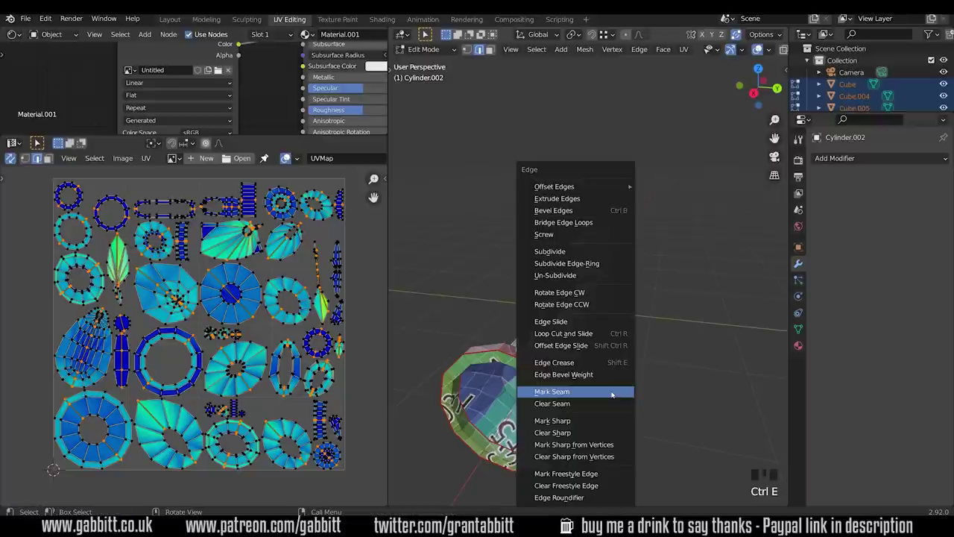
{"action": "left_click", "coordinate": [611, 392]}
Step: Unwrap all the gun parts again with the centreline seams and inspect the resulting islands in the enlarged UV editor
{"action": "key", "text": "a"}
{"action": "key", "text": "u"}
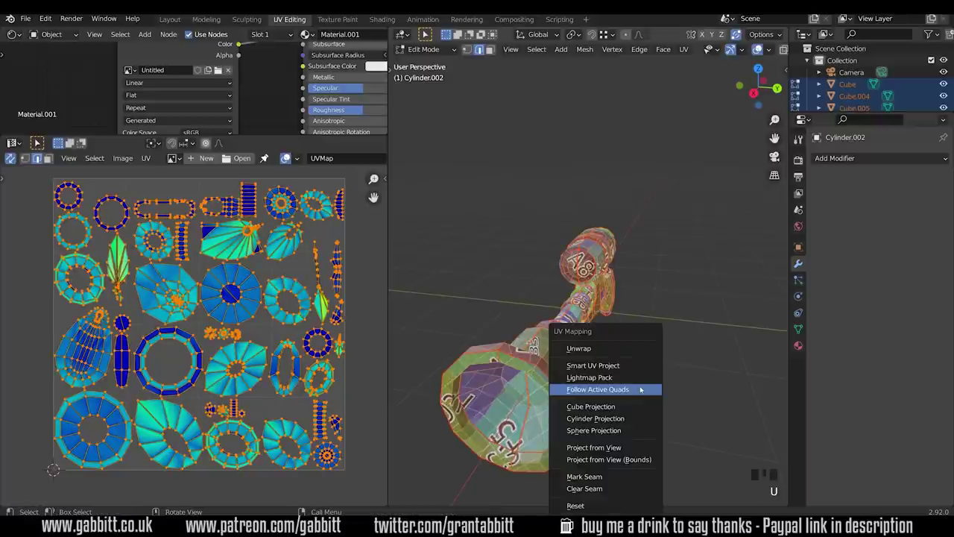
{"action": "left_click", "coordinate": [616, 350]}
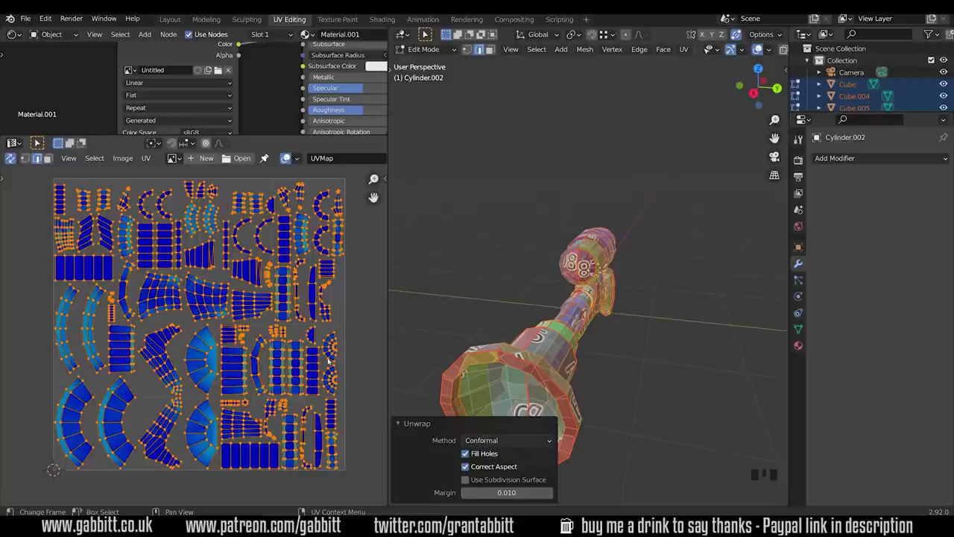
{"action": "key", "text": "ctrl+space"}
{"action": "scroll", "coordinate": [624, 298], "scroll_direction": "up", "scroll_amount": 3}
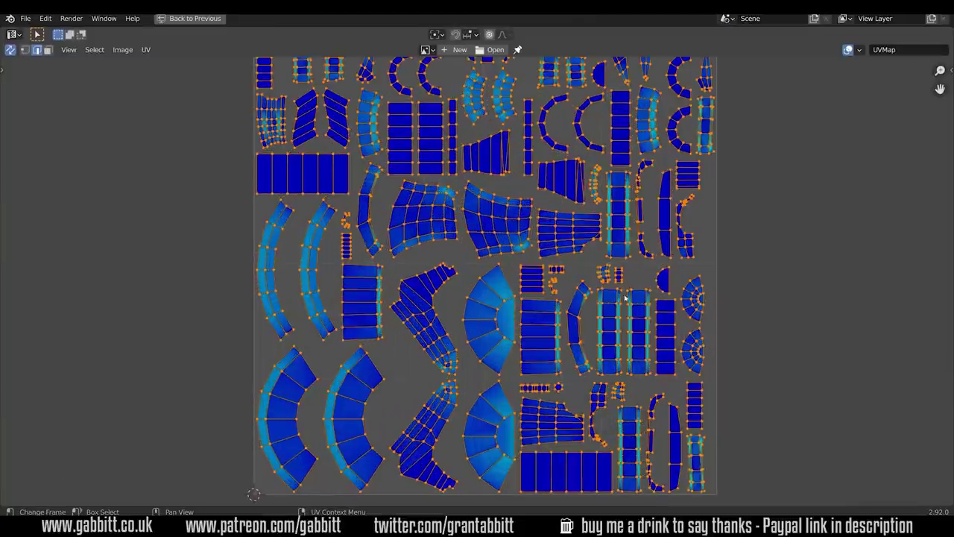
{"action": "scroll", "coordinate": [625, 298], "scroll_direction": "up", "scroll_amount": 3}
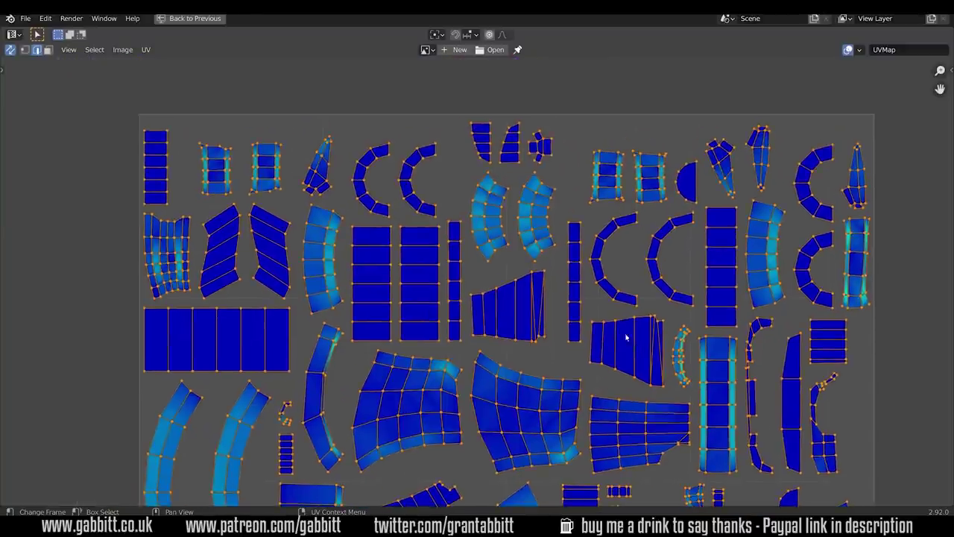
{"action": "middle_click_drag", "start_coordinate": [626, 338], "coordinate": [515, 152]}
{"action": "middle_click_drag", "start_coordinate": [520, 453], "coordinate": [574, 278]}
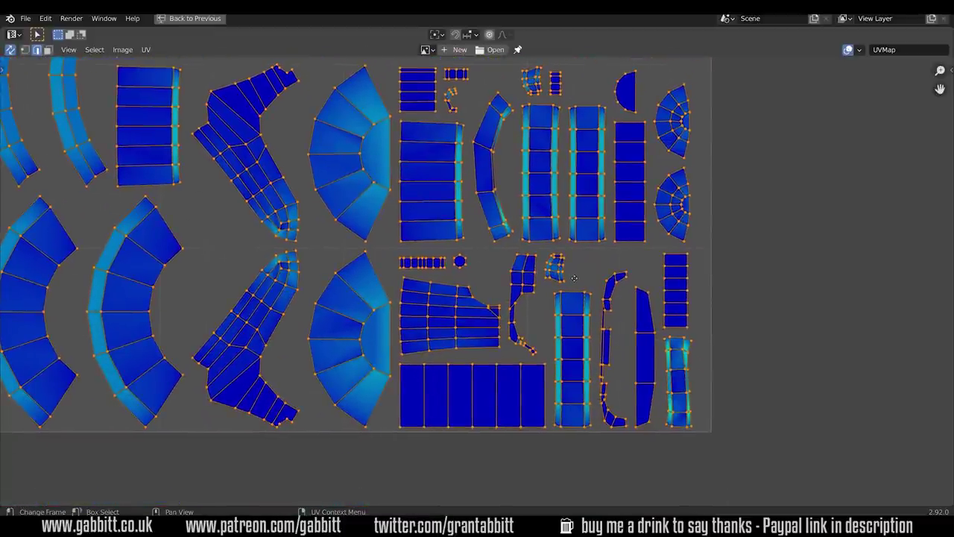
{"action": "key", "text": "Home"}
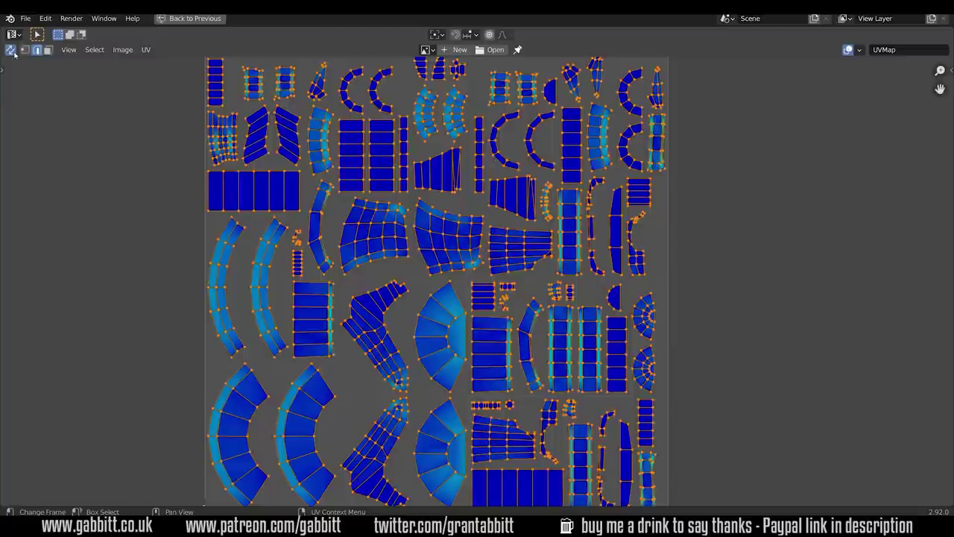
Step: Turn off UV sync selection, switch to island selection and move the boomerang-shaped island about 0.007 in X and 0.014 in Y
{"action": "left_click", "coordinate": [12, 50]}
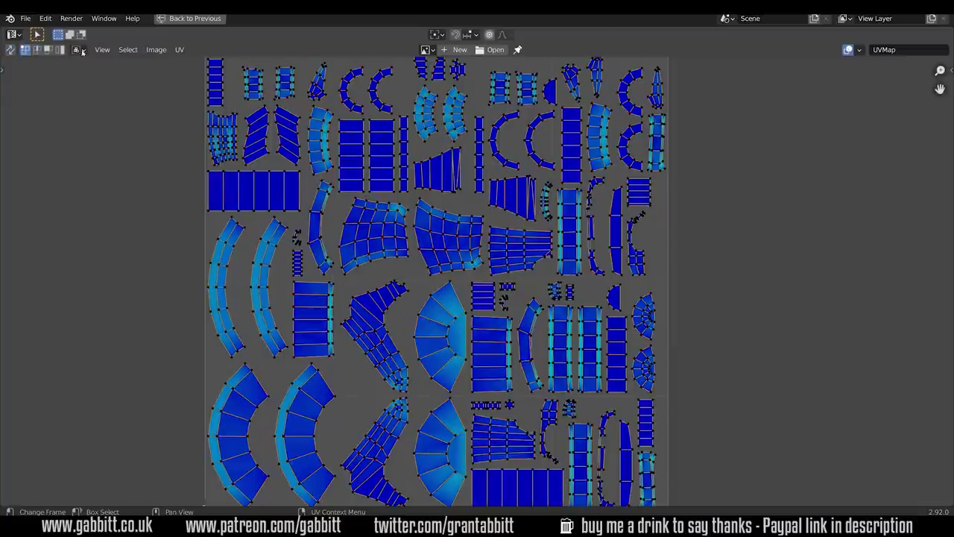
{"action": "left_click", "coordinate": [63, 50]}
{"action": "left_click", "coordinate": [390, 347]}
{"action": "key", "text": "g"}
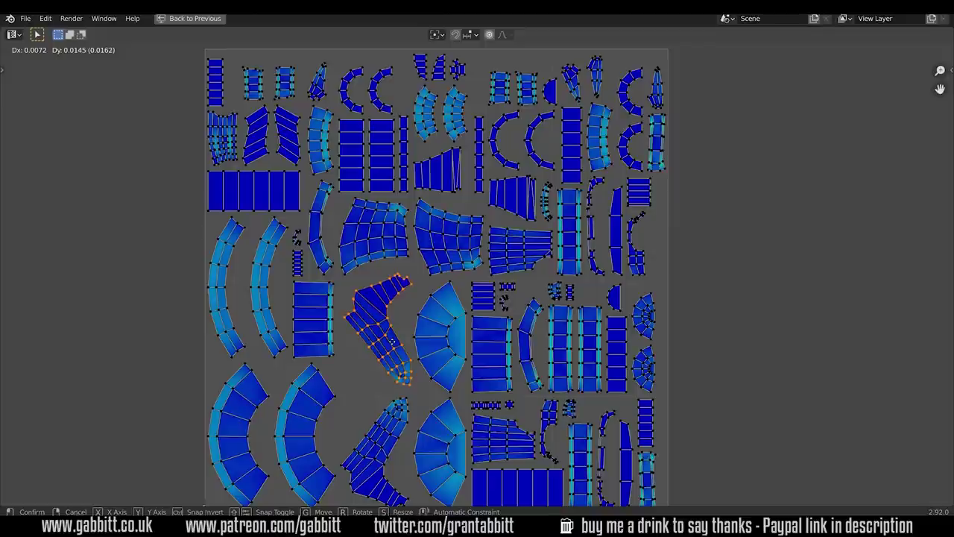
{"action": "left_click", "coordinate": [393, 341]}
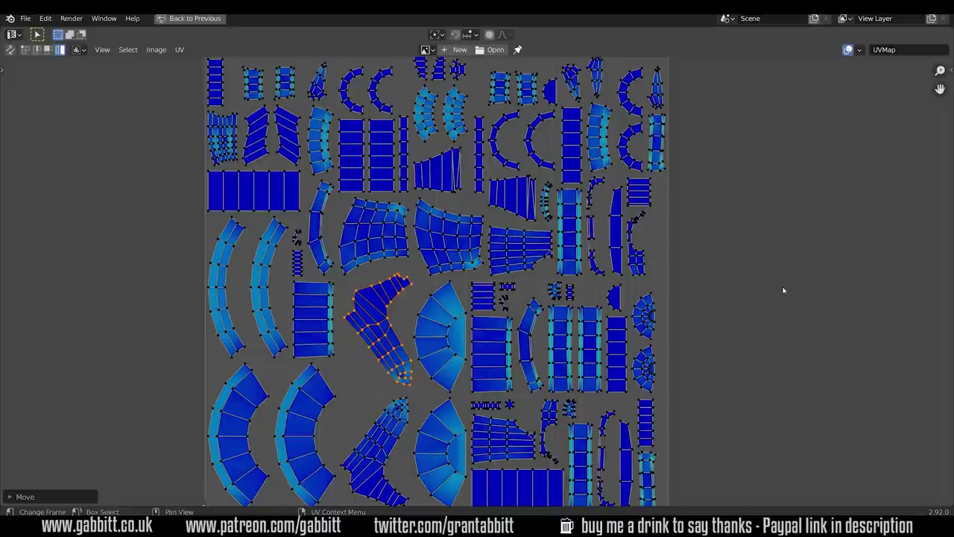
{"action": "key", "text": "ctrl+space"}
{"action": "scroll", "coordinate": [483, 235], "scroll_direction": "down", "scroll_amount": 2}
{"action": "scroll", "coordinate": [284, 301], "scroll_direction": "down", "scroll_amount": 4}
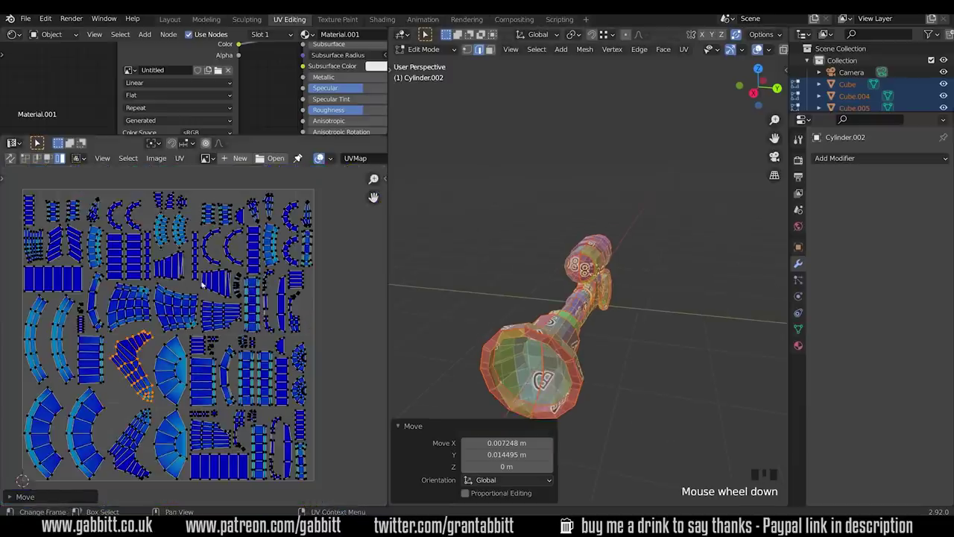
{"action": "middle_click_drag", "start_coordinate": [478, 313], "coordinate": [618, 304]}
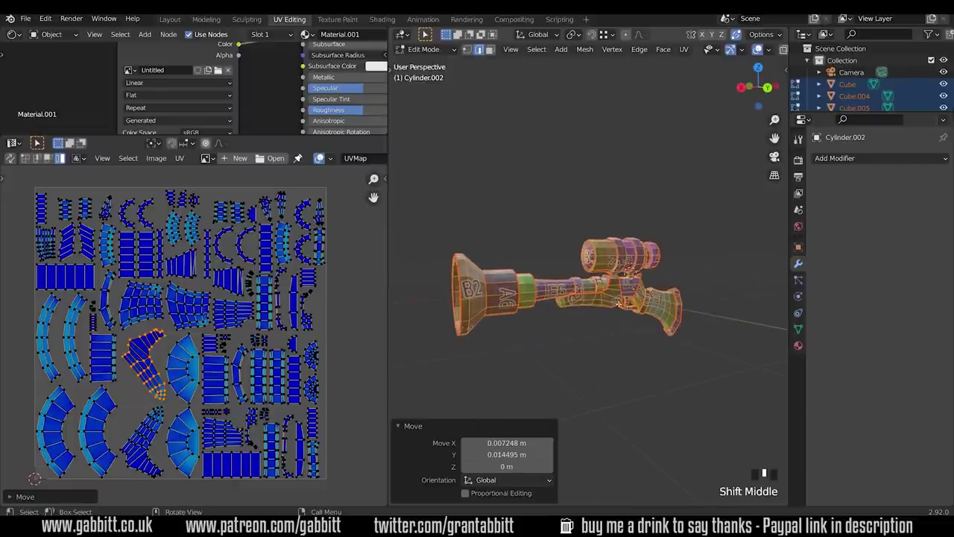